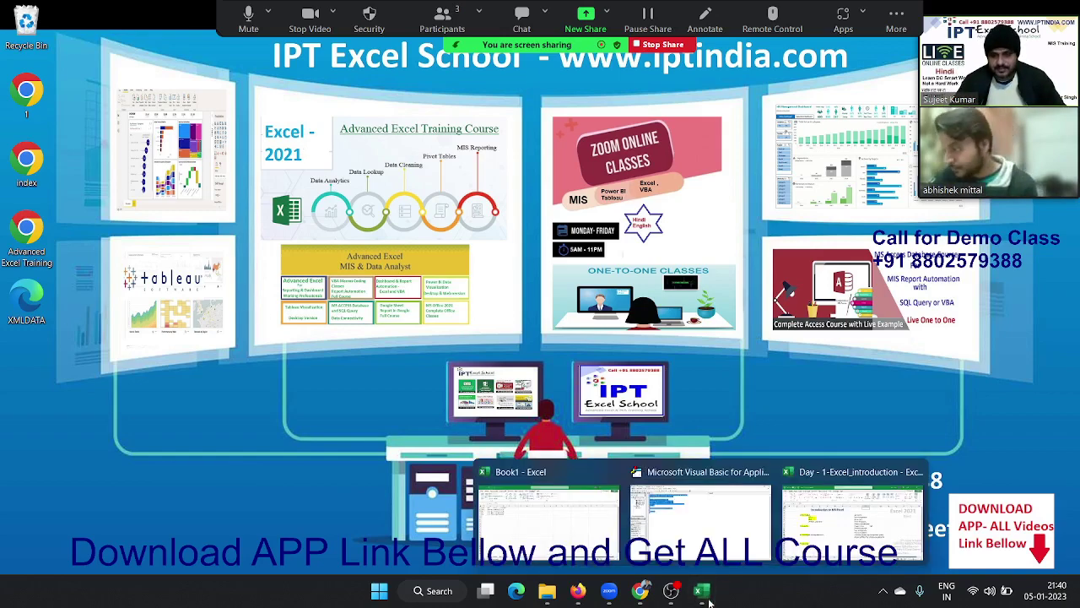
Step: Bring the Day - 1-Excel_introduction workbook full screen from its taskbar thumbnail
{"action": "left_click", "coordinate": [852, 519]}
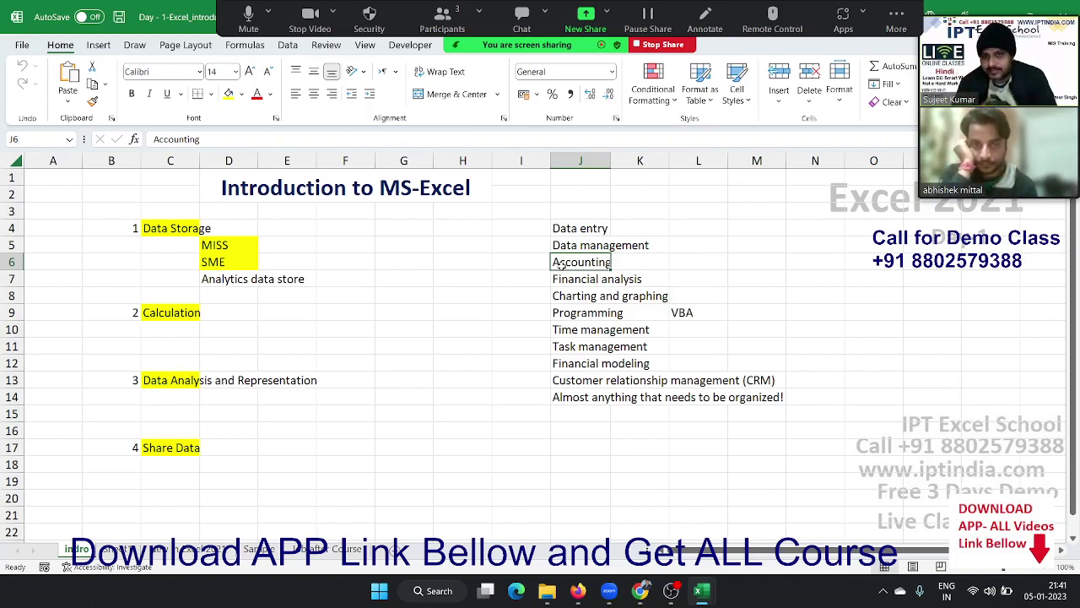
Step: Step through the Excel uses list from Data entry down to customer relationship management
{"action": "key", "text": "Up"}
{"action": "key", "text": "Up"}
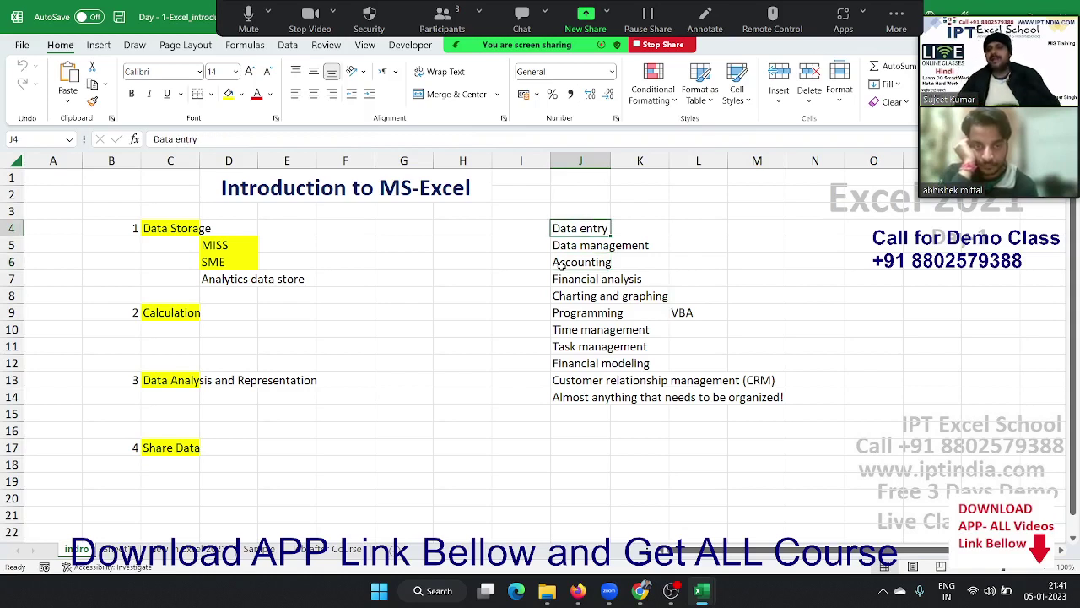
{"action": "key", "text": "Down"}
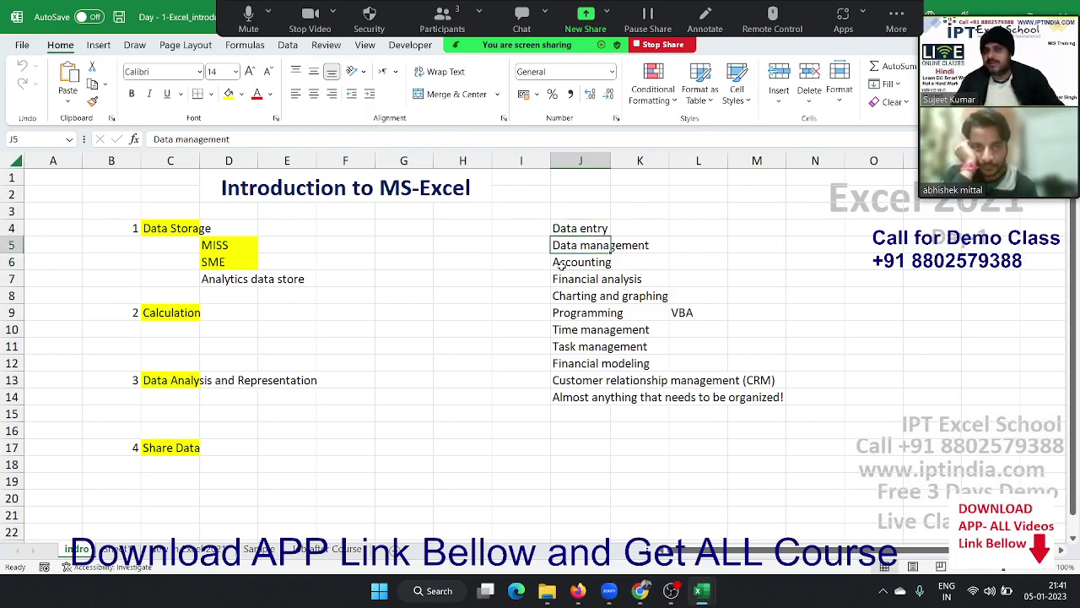
{"action": "key", "text": "Down"}
{"action": "key", "text": "Down"}
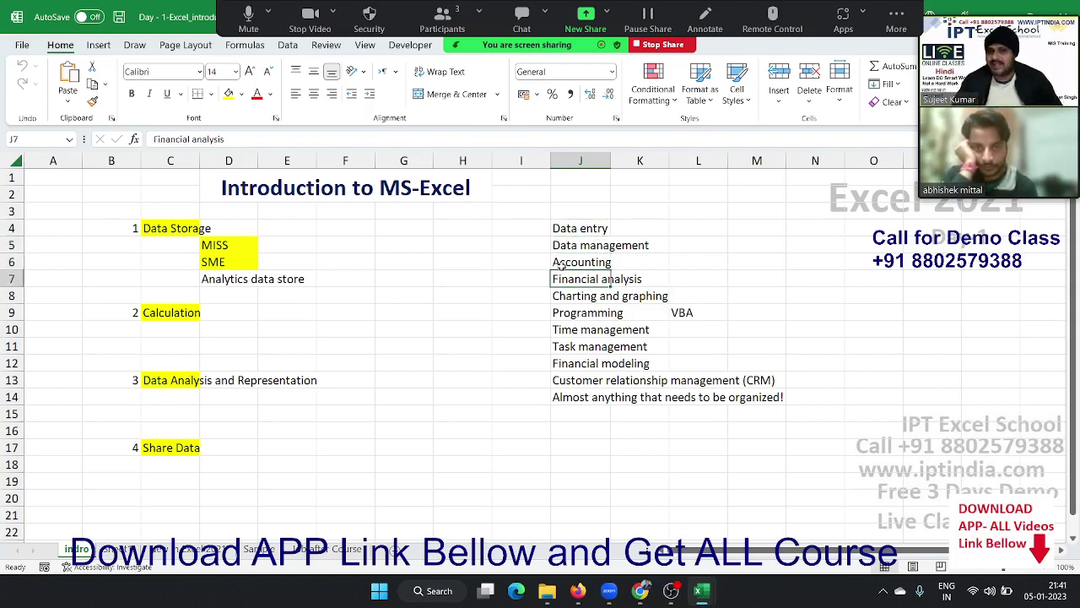
{"action": "key", "text": "Down"}
{"action": "key", "text": "Down"}
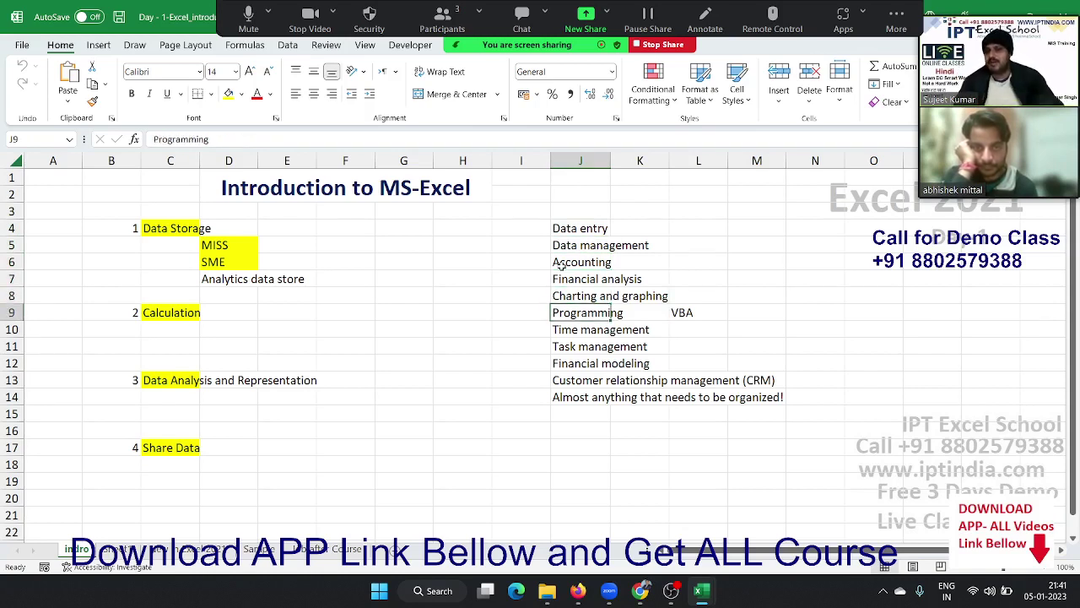
{"action": "key", "text": "Down"}
{"action": "key", "text": "Down"}
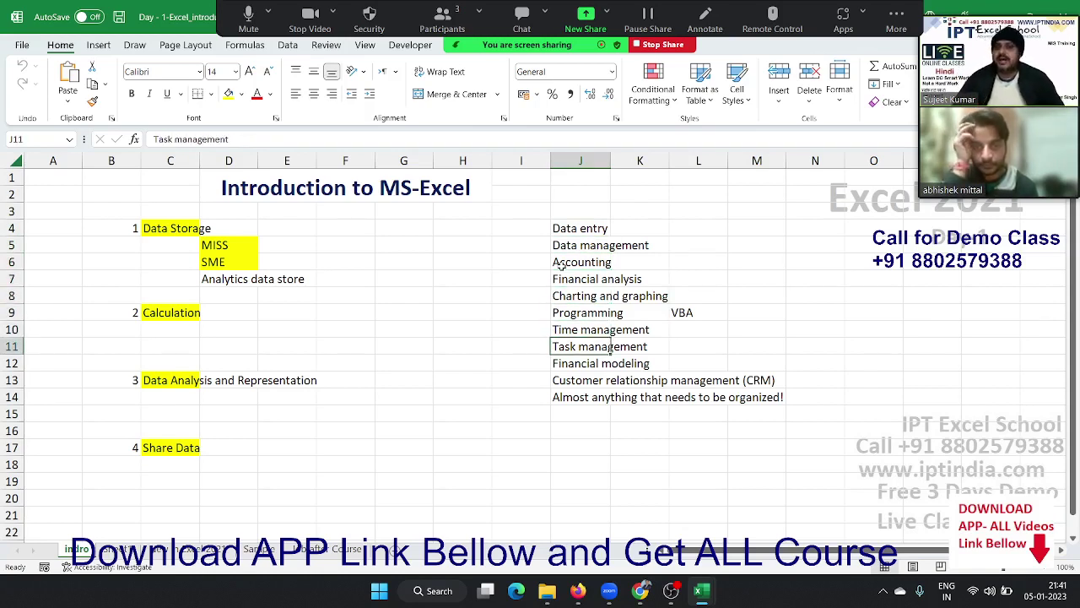
{"action": "key", "text": "Down"}
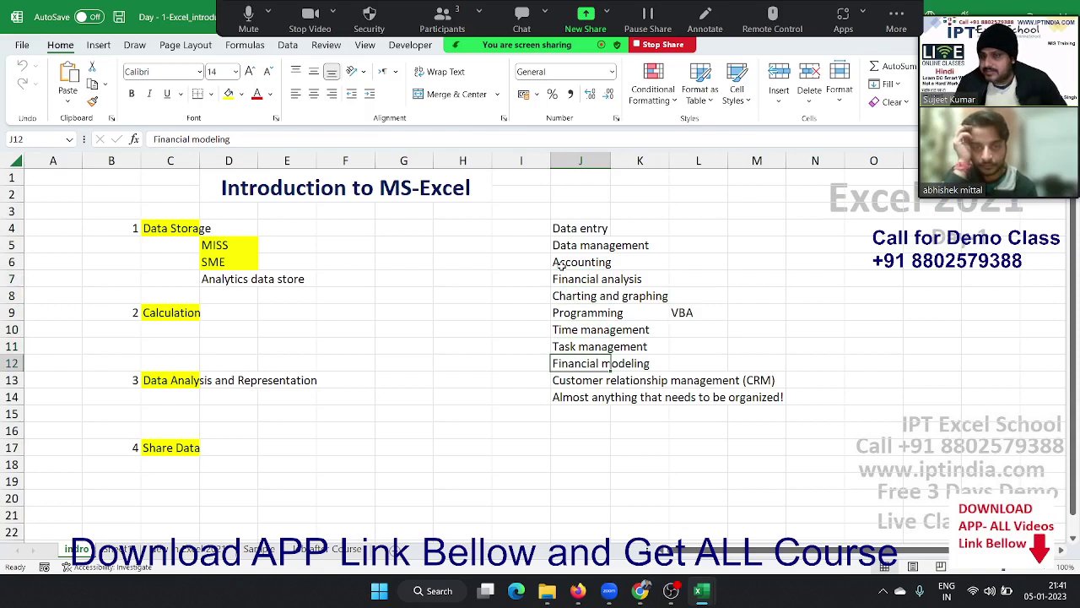
{"action": "key", "text": "Down"}
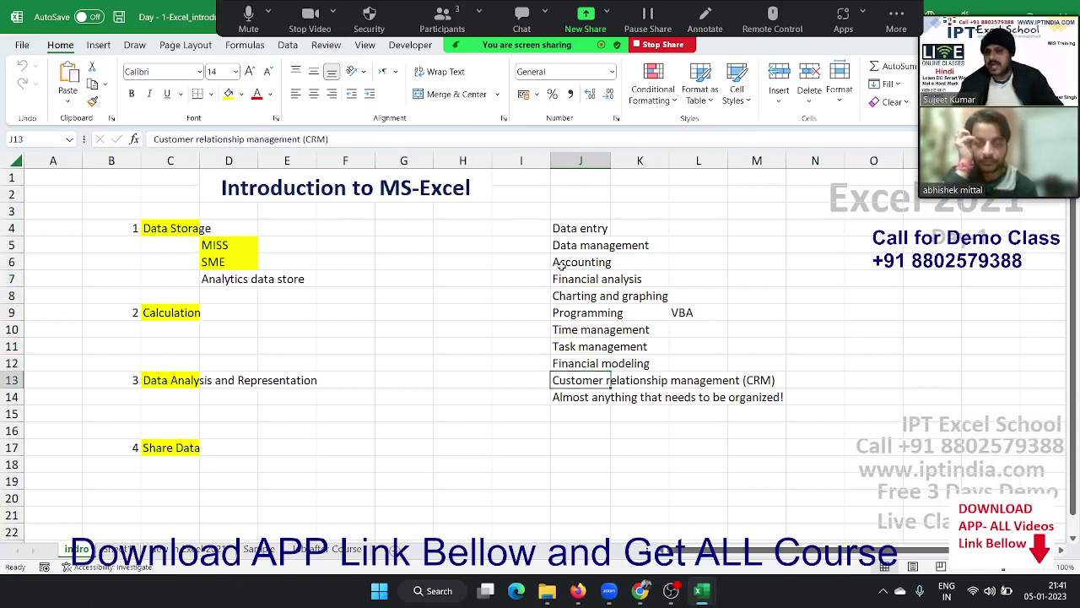
{"action": "key", "text": "Down"}
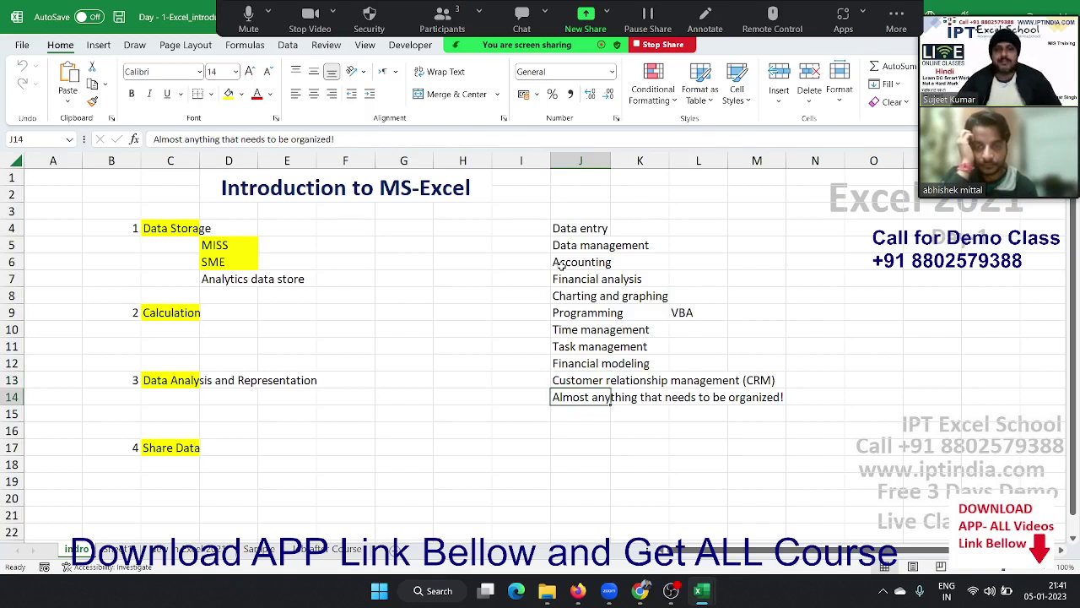
Step: Select the numbered headings in column C, then return to the Data Storage heading
{"action": "left_click_drag", "start_coordinate": [193, 228], "coordinate": [180, 468]}
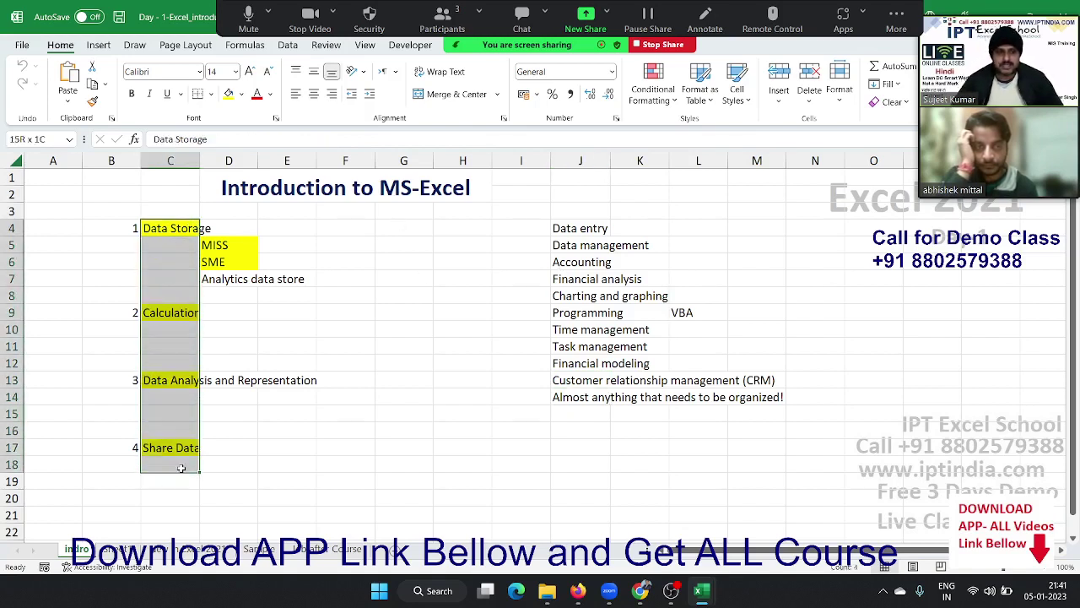
{"action": "left_click", "coordinate": [285, 438]}
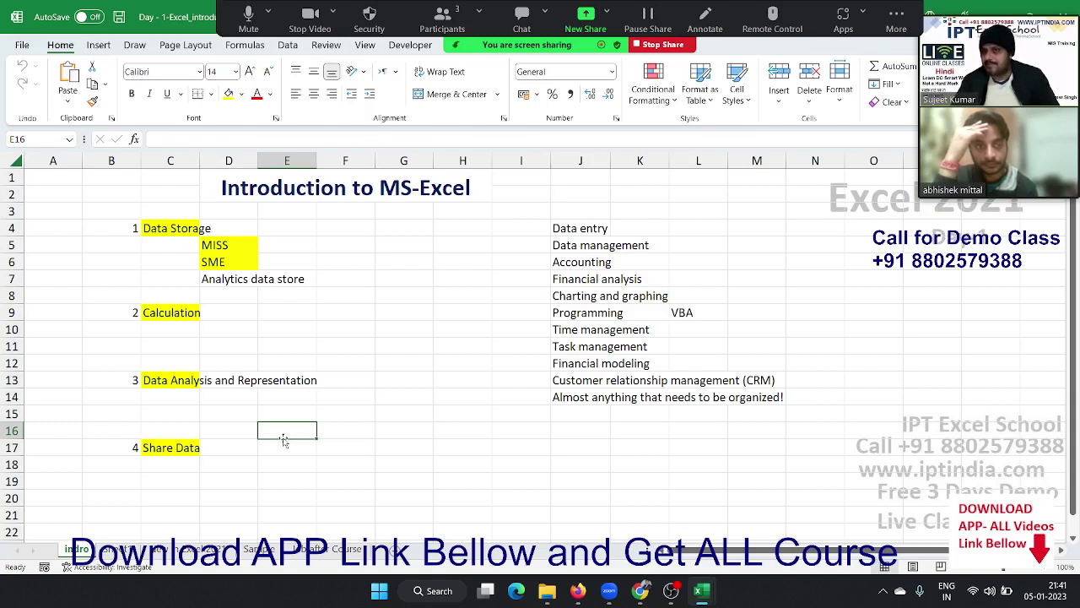
{"action": "key", "text": "Up"}
{"action": "key", "text": "Up"}
{"action": "key", "text": "Up"}
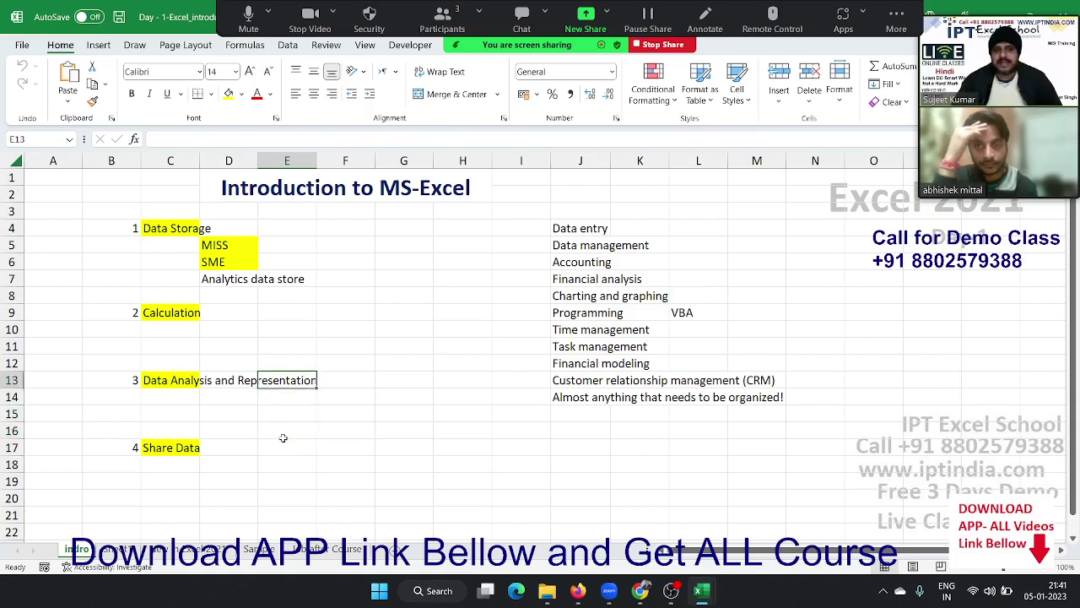
{"action": "key", "text": "Up"}
{"action": "key", "text": "Up"}
{"action": "key", "text": "Up"}
{"action": "key", "text": "Up"}
{"action": "key", "text": "Up"}
{"action": "key", "text": "Up"}
{"action": "key", "text": "Down"}
{"action": "key", "text": "Left"}
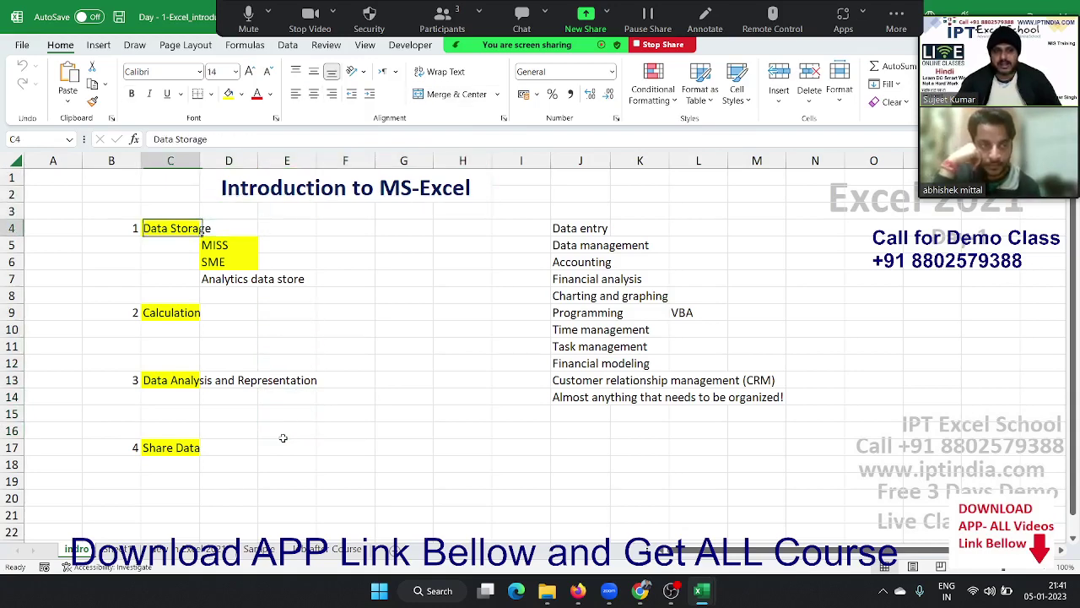
Step: Open the Data workbook from Recent files and scroll down through its rows
{"action": "left_click", "coordinate": [22, 45]}
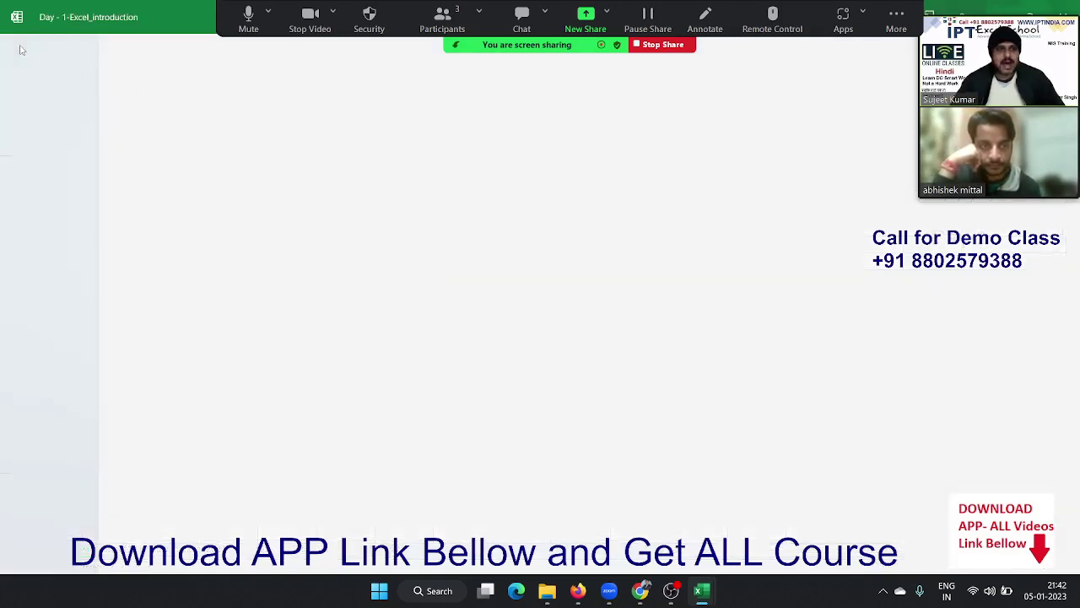
{"action": "left_click", "coordinate": [238, 456]}
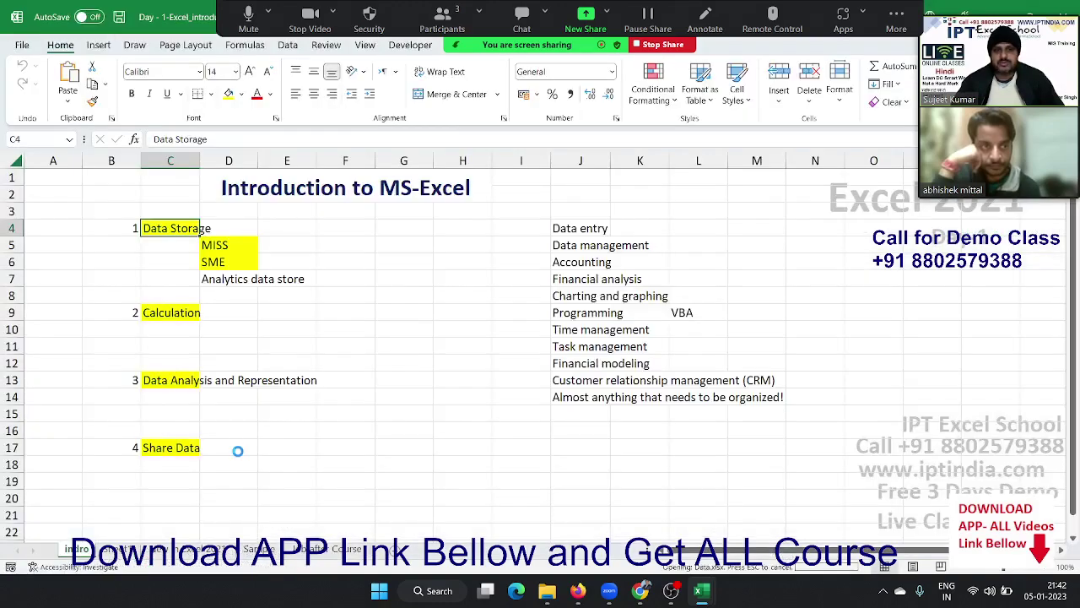
{"action": "scroll", "coordinate": [278, 313], "scroll_direction": "down", "scroll_amount": 5}
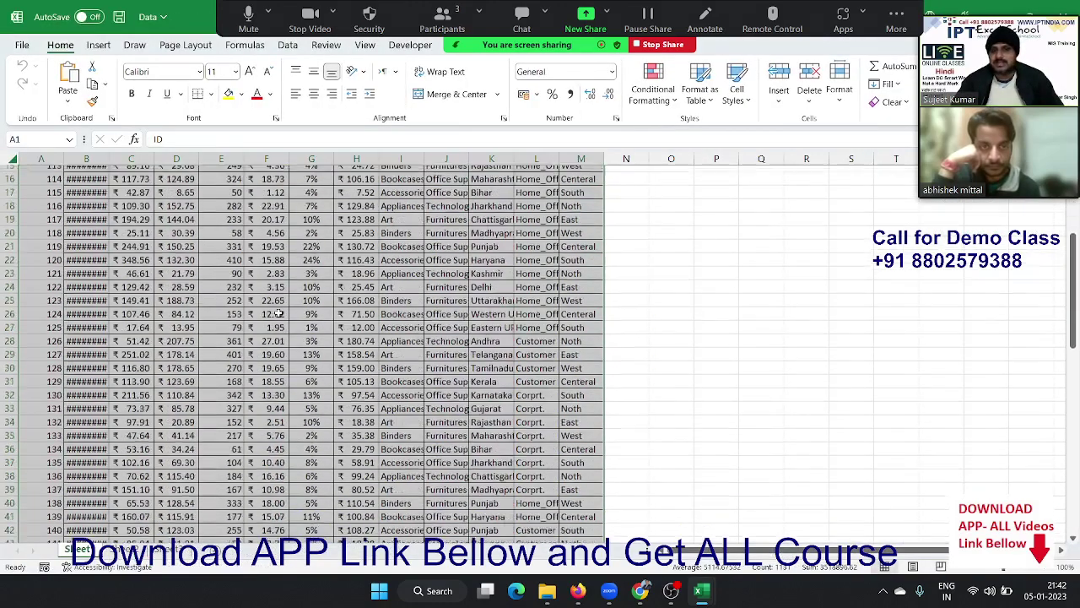
{"action": "scroll", "coordinate": [279, 313], "scroll_direction": "down", "scroll_amount": 5}
{"action": "scroll", "coordinate": [279, 312], "scroll_direction": "down", "scroll_amount": 4}
{"action": "scroll", "coordinate": [278, 313], "scroll_direction": "down", "scroll_amount": 3}
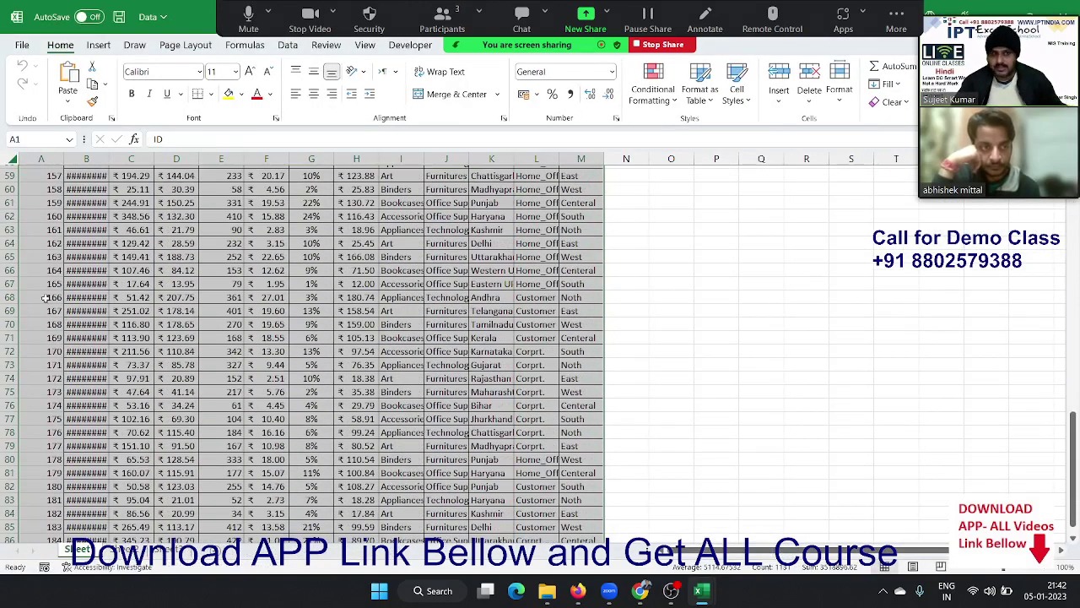
Step: Select rows 64 to 67 of the data and scroll the rows up and down
{"action": "left_click_drag", "start_coordinate": [12, 250], "coordinate": [12, 244]}
{"action": "left_click", "coordinate": [12, 244]}
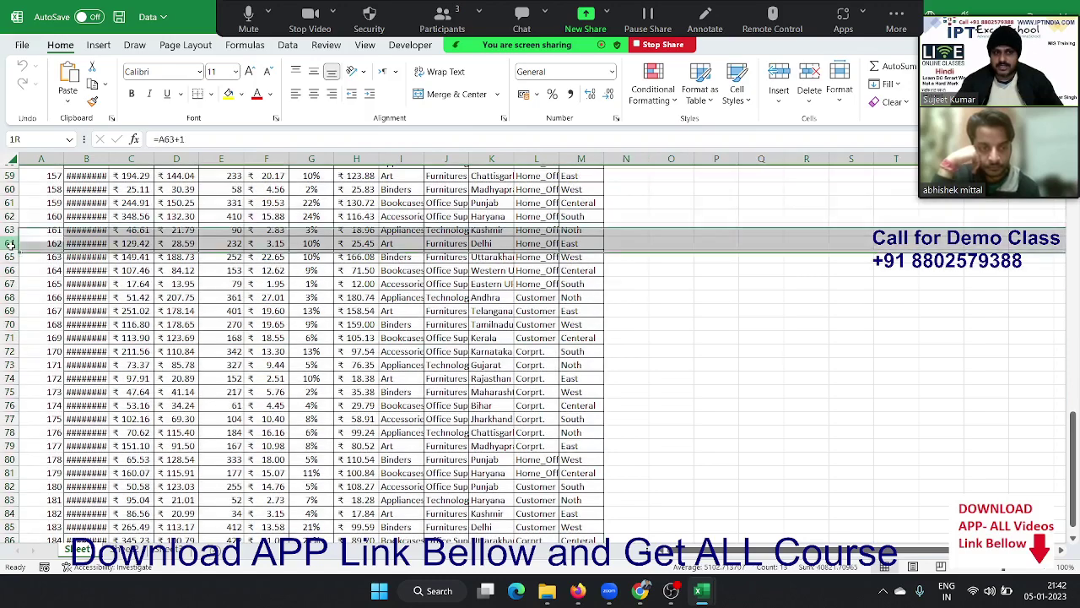
{"action": "left_click", "coordinate": [12, 272]}
{"action": "left_click", "coordinate": [15, 285]}
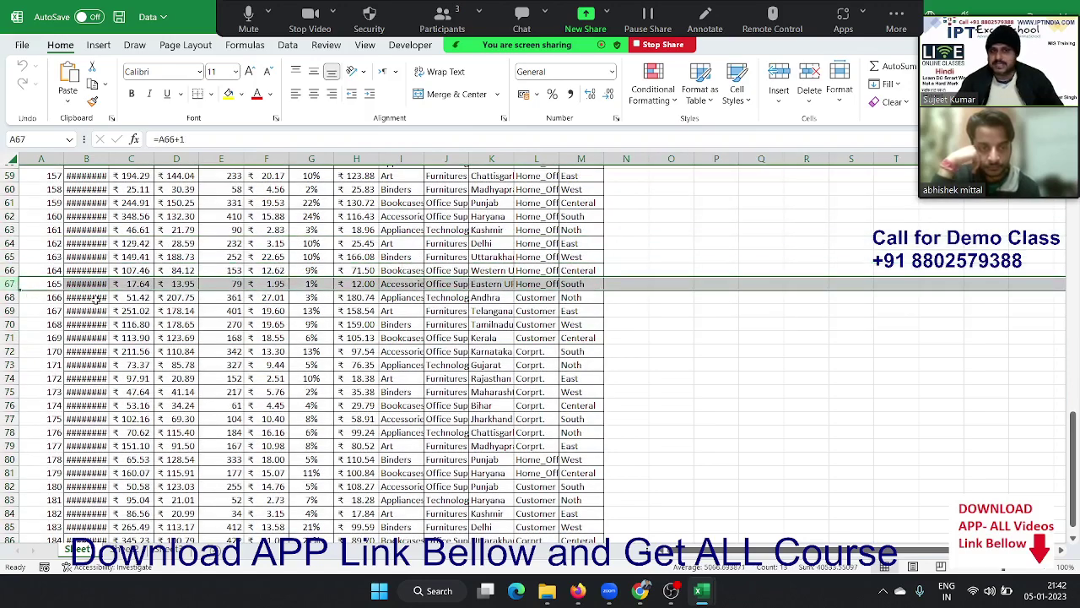
{"action": "scroll", "coordinate": [96, 297], "scroll_direction": "up", "scroll_amount": 7}
{"action": "scroll", "coordinate": [96, 298], "scroll_direction": "up", "scroll_amount": 6}
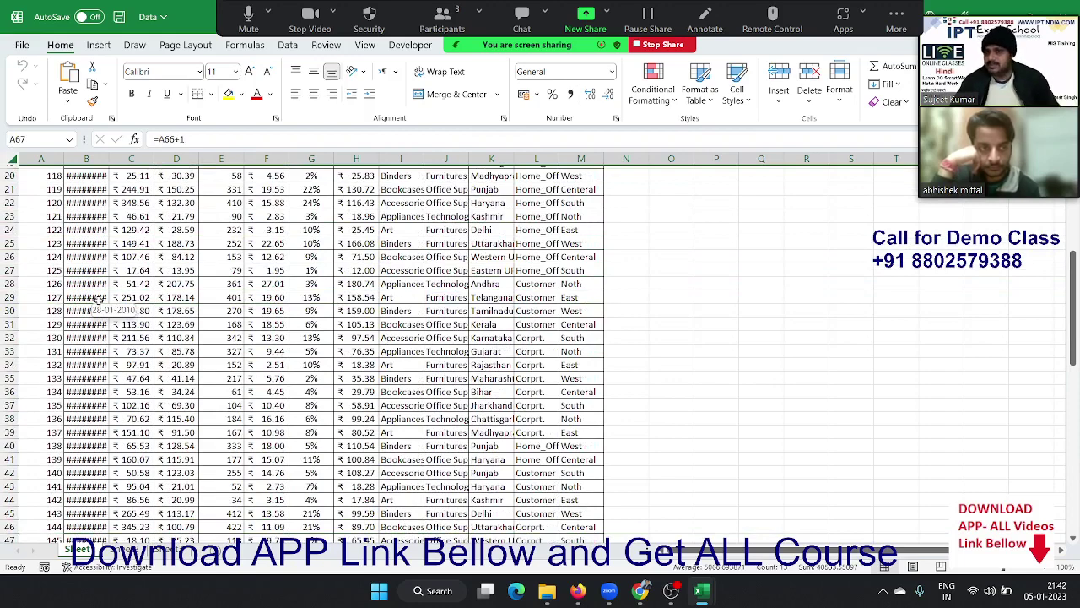
{"action": "scroll", "coordinate": [97, 297], "scroll_direction": "down", "scroll_amount": 4}
{"action": "scroll", "coordinate": [96, 297], "scroll_direction": "down", "scroll_amount": 3}
{"action": "scroll", "coordinate": [100, 297], "scroll_direction": "down", "scroll_amount": 3}
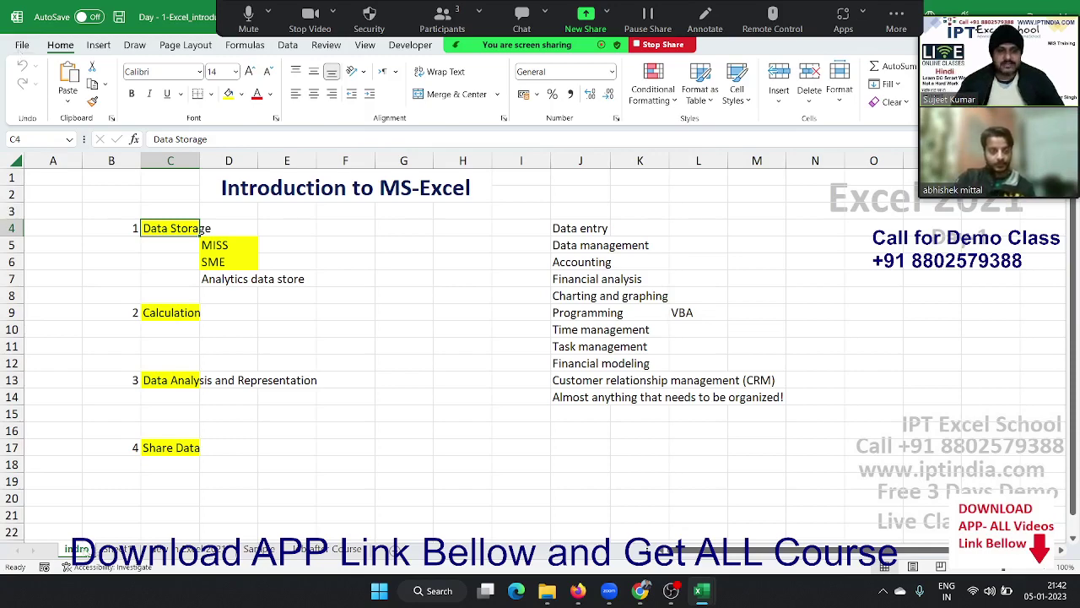
Step: Password-protect the intro sheet, then jump down to the sheet's last row, 1048576
{"action": "right_click", "coordinate": [84, 551]}
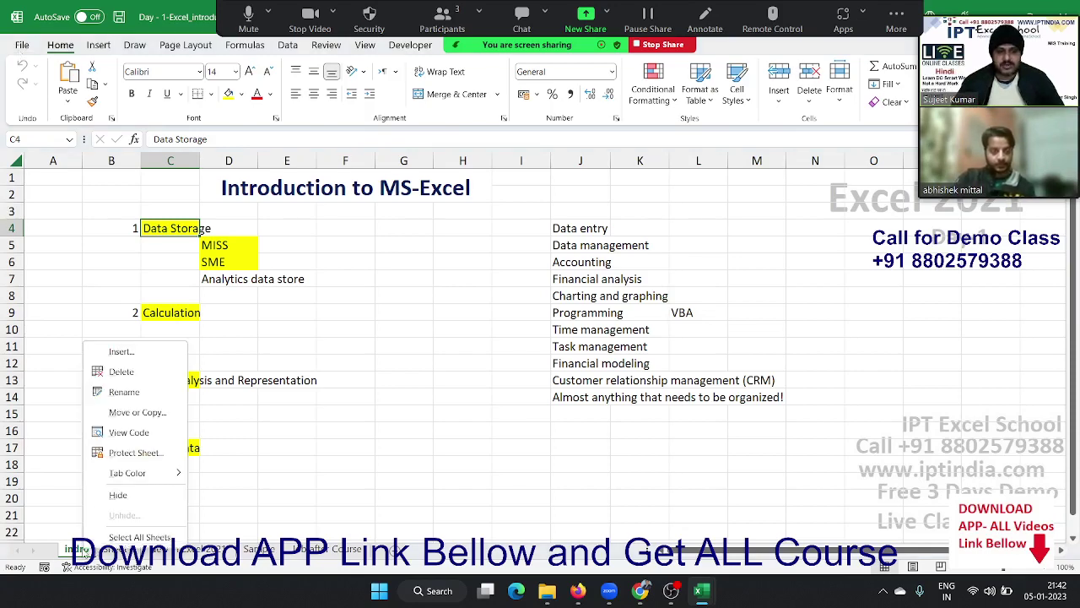
{"action": "left_click", "coordinate": [144, 452]}
{"action": "key", "text": "Return"}
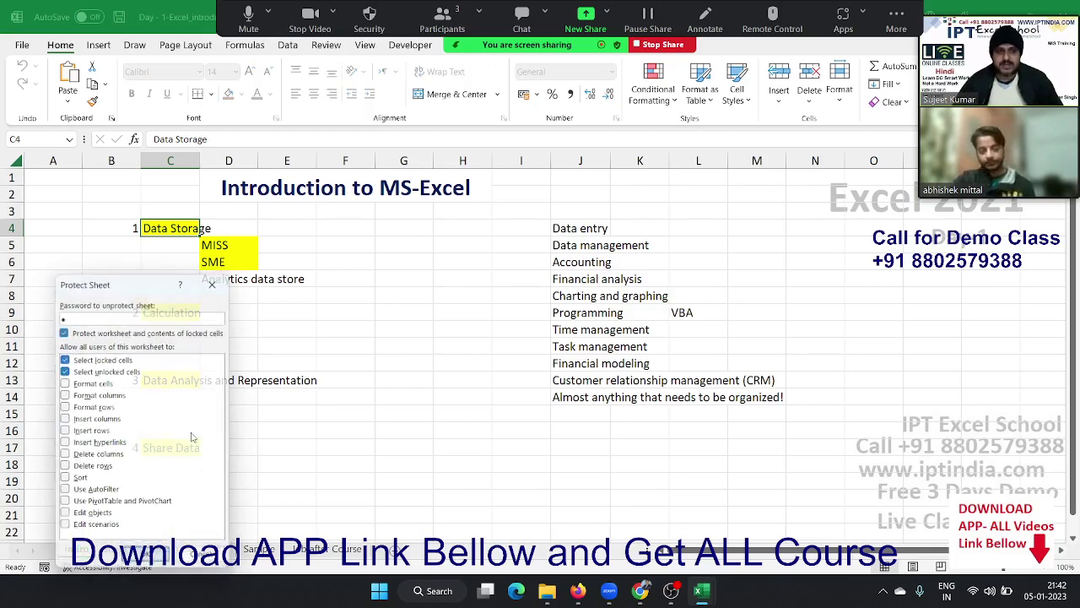
{"action": "mouse_move", "coordinate": [143, 482]}
{"action": "left_mouse_down"}
{"action": "mouse_move", "coordinate": [333, 362]}
{"action": "mouse_move", "coordinate": [435, 246]}
{"action": "left_mouse_up"}
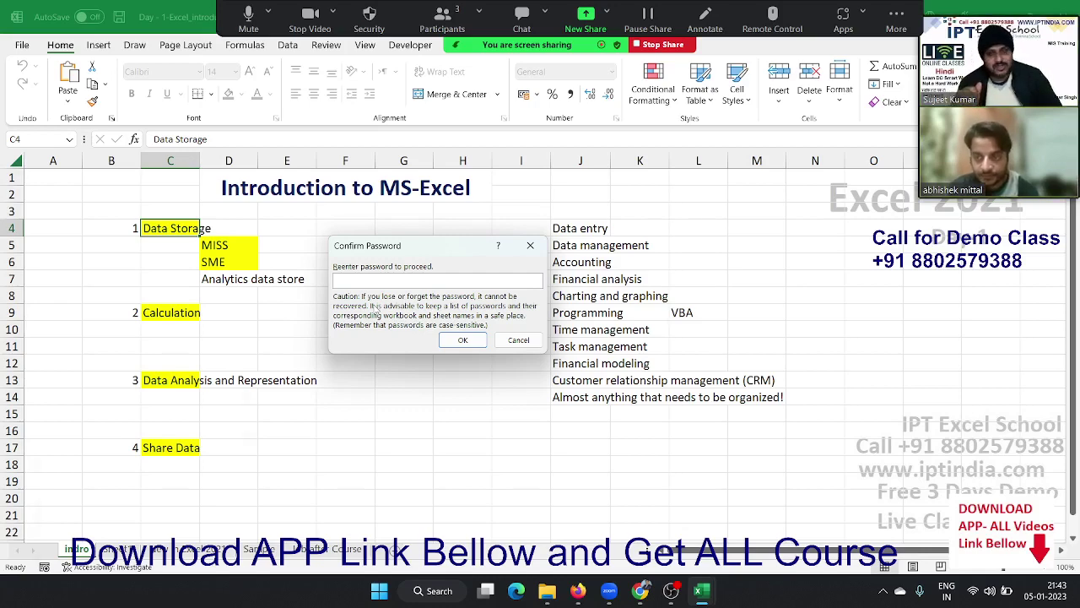
{"action": "key", "text": "Escape"}
{"action": "key", "text": "Escape"}
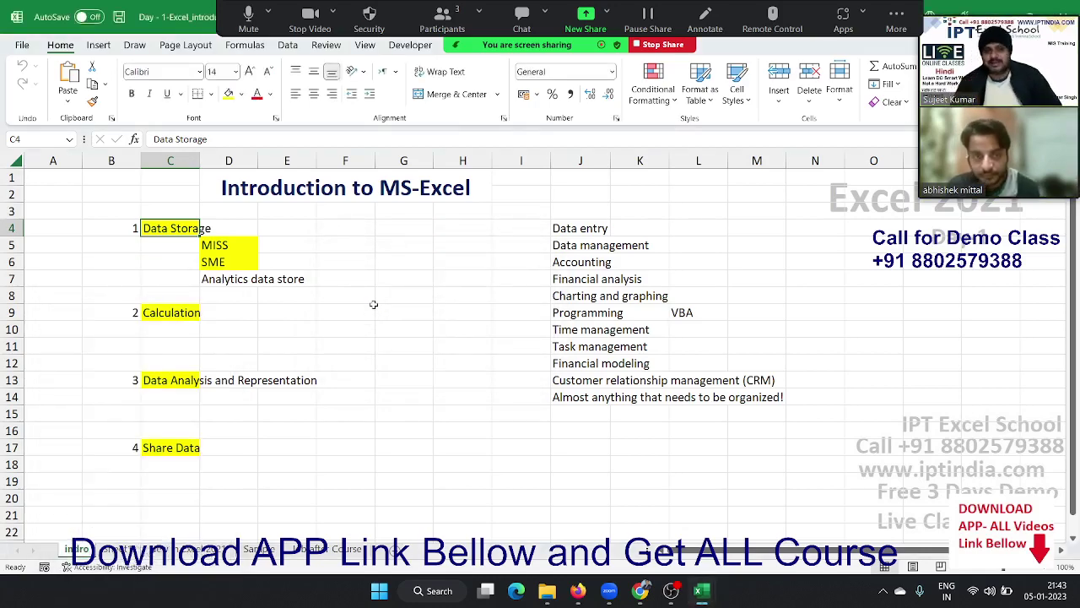
{"action": "key", "text": "Left"}
{"action": "key", "text": "Left"}
{"action": "key", "text": "ctrl+Down"}
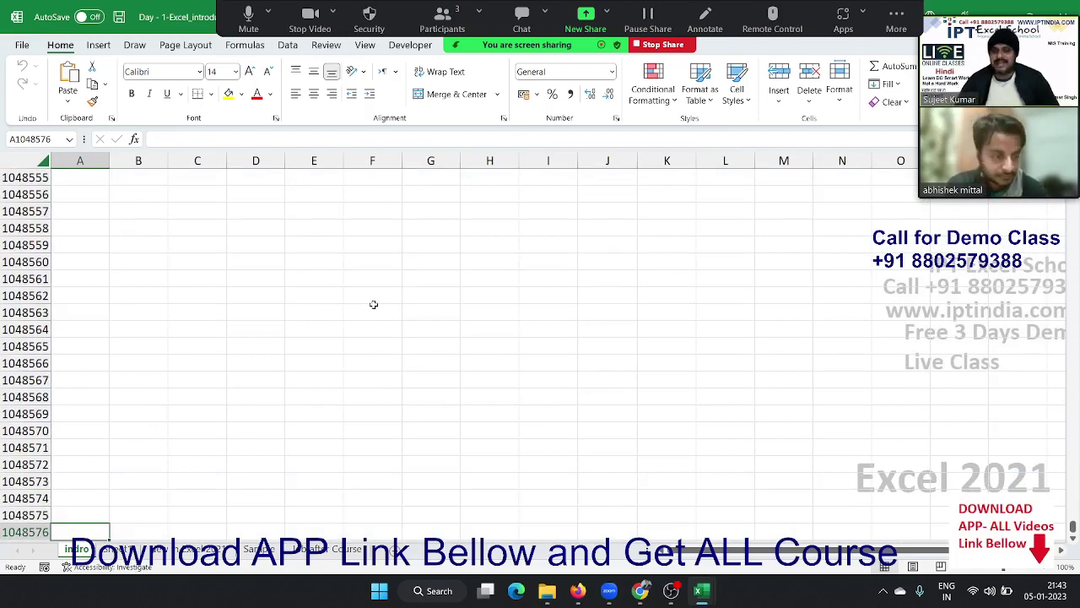
Step: Jump from row 1048576 back to cell A1 of the intro sheet
{"action": "key", "text": "ctrl+Up"}
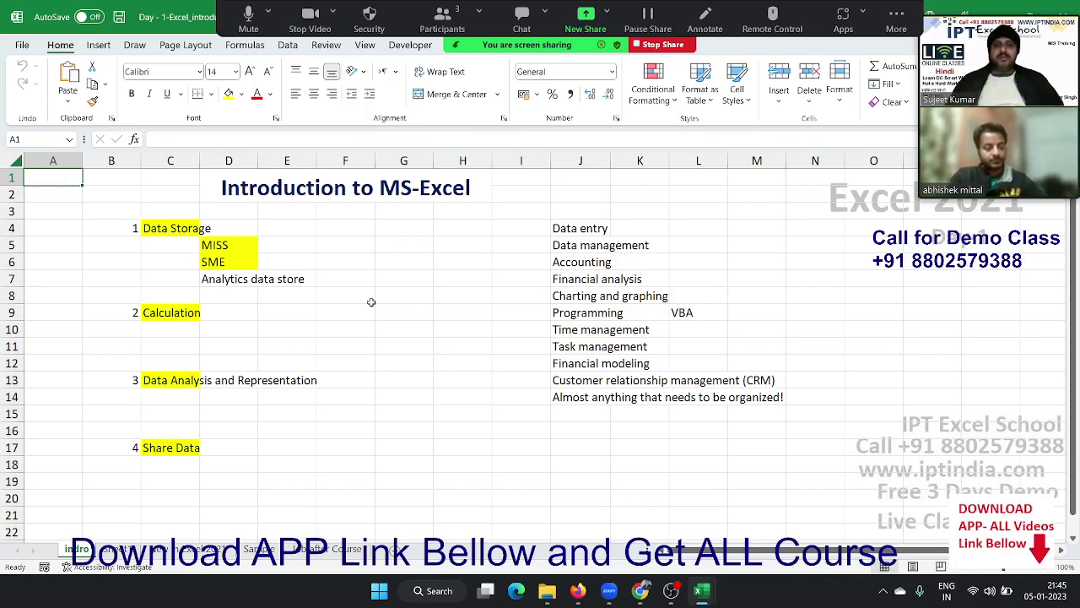
{"action": "left_click", "coordinate": [254, 282]}
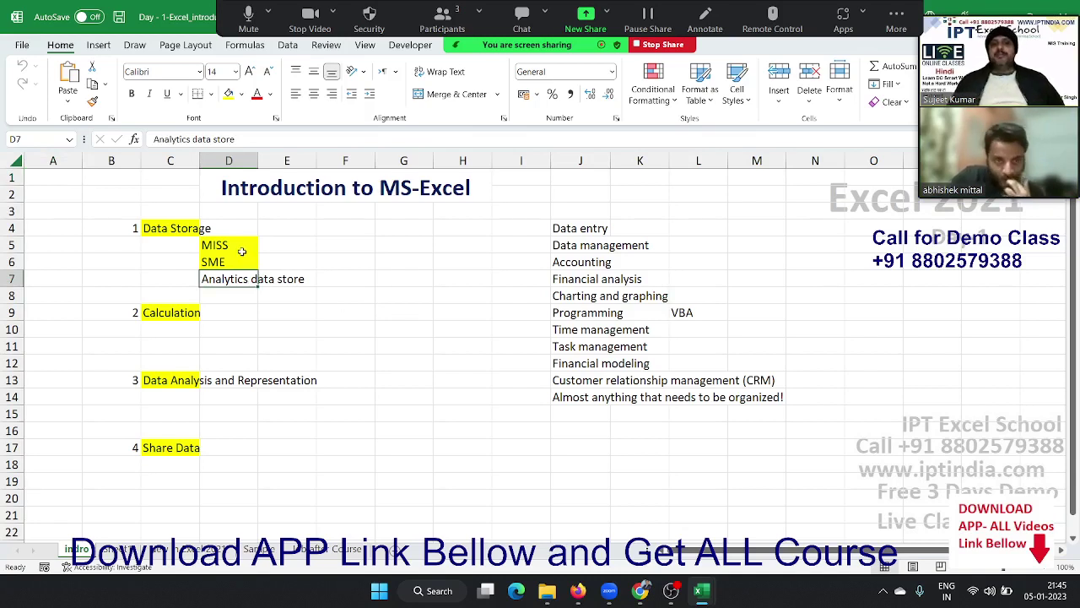
{"action": "left_click", "coordinate": [241, 251]}
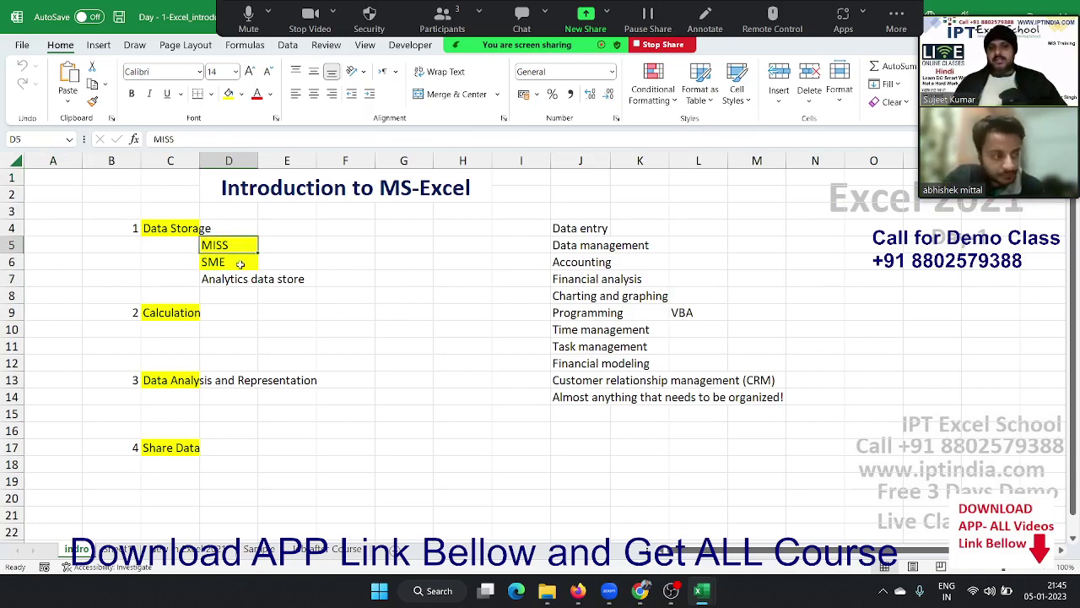
{"action": "left_click", "coordinate": [240, 264]}
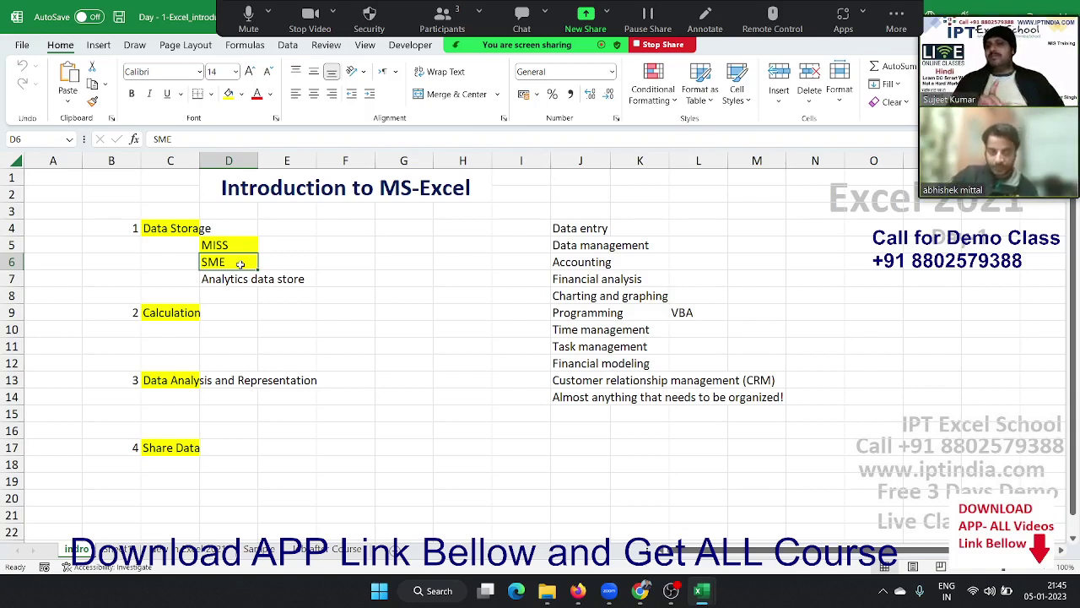
{"action": "key", "text": "Down"}
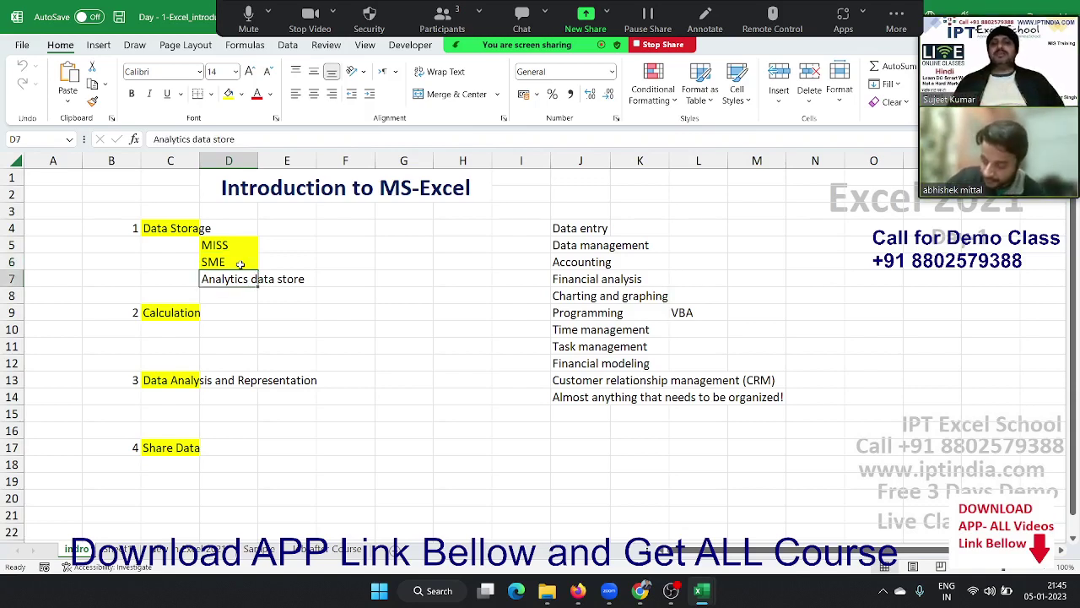
{"action": "left_click", "coordinate": [32, 45]}
{"action": "scroll", "coordinate": [185, 318], "scroll_direction": "down", "scroll_amount": 2}
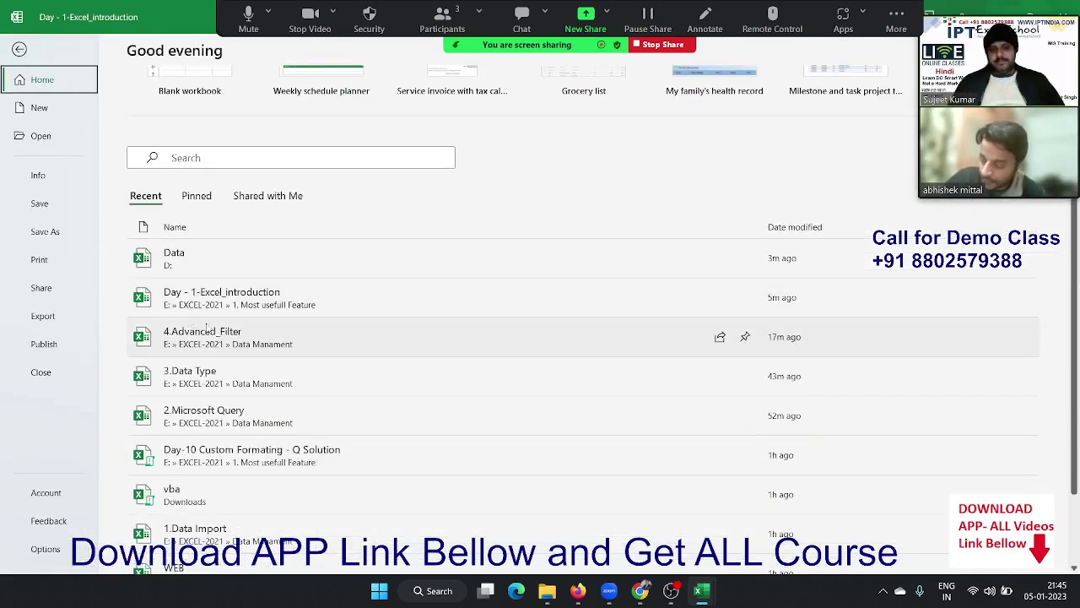
{"action": "scroll", "coordinate": [236, 397], "scroll_direction": "down", "scroll_amount": 2}
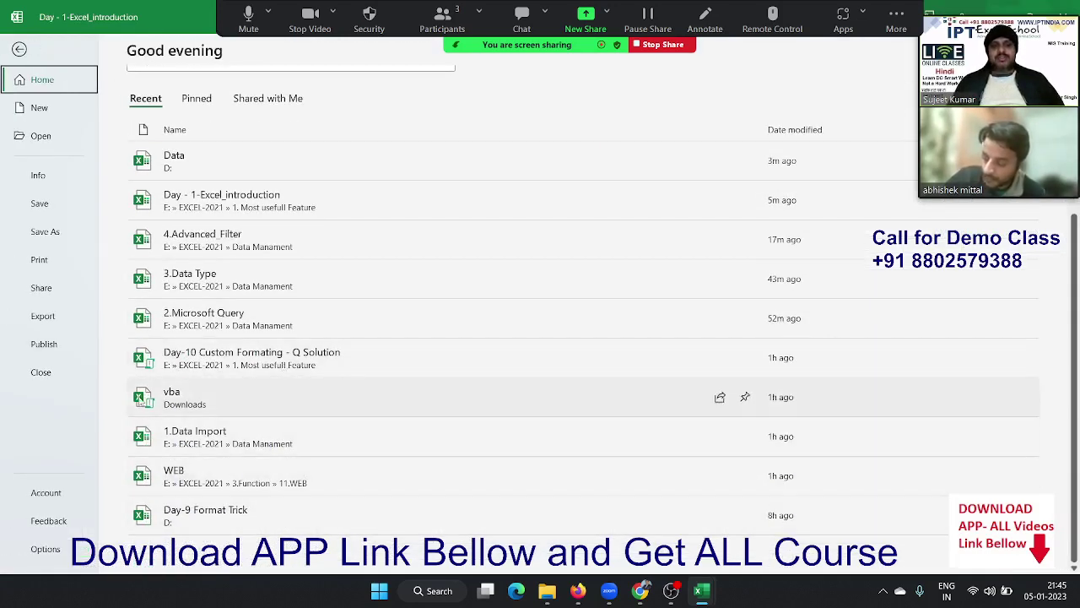
{"action": "left_click", "coordinate": [48, 148]}
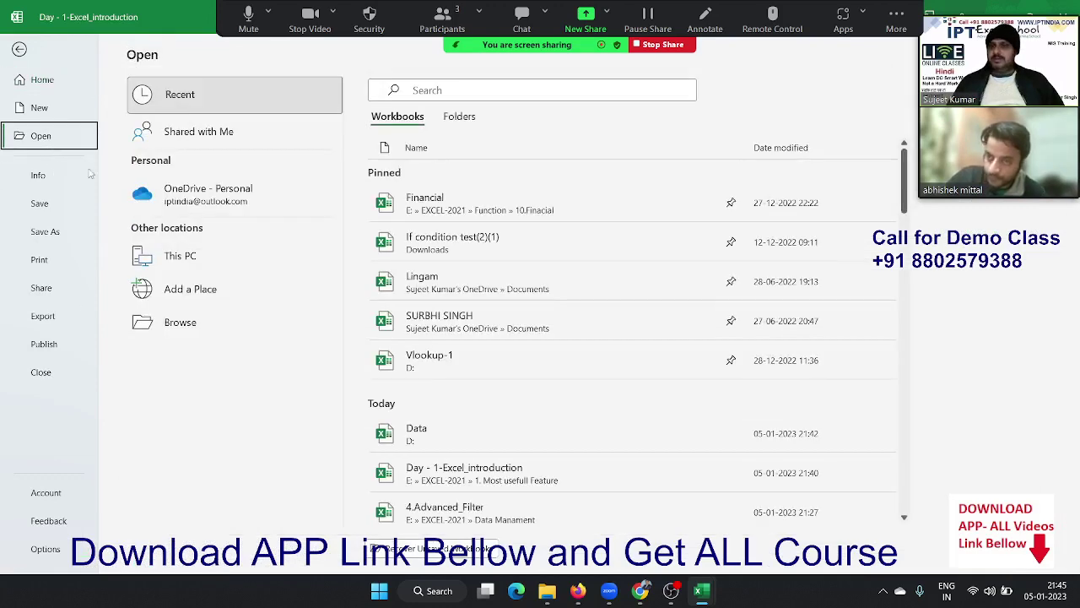
{"action": "scroll", "coordinate": [543, 371], "scroll_direction": "down", "scroll_amount": 2}
{"action": "scroll", "coordinate": [586, 378], "scroll_direction": "down", "scroll_amount": 2}
{"action": "scroll", "coordinate": [587, 379], "scroll_direction": "down", "scroll_amount": 2}
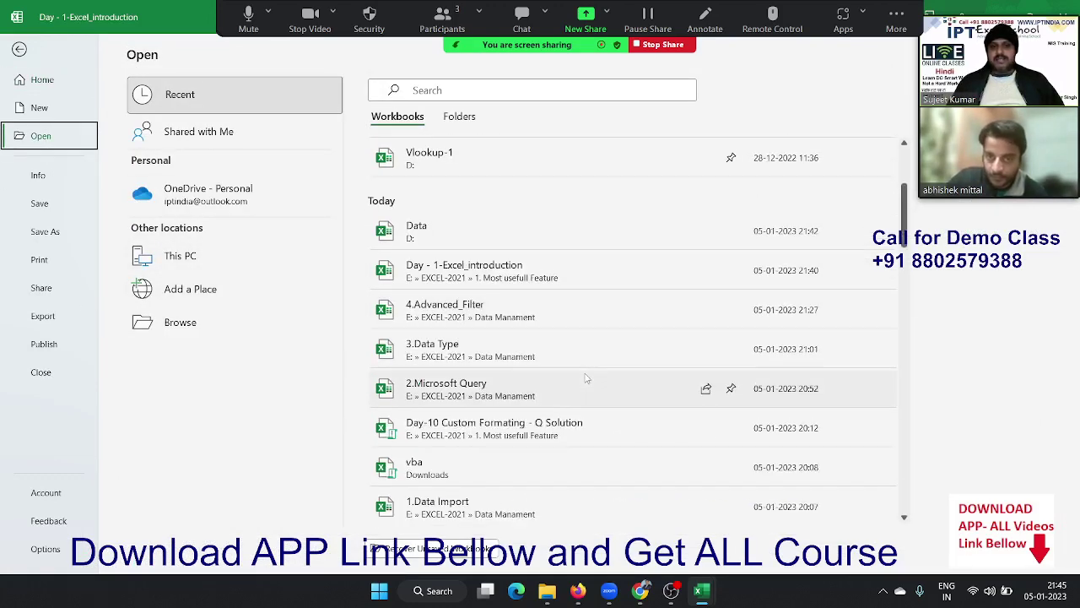
{"action": "scroll", "coordinate": [586, 378], "scroll_direction": "down", "scroll_amount": 4}
{"action": "scroll", "coordinate": [587, 378], "scroll_direction": "down", "scroll_amount": 1}
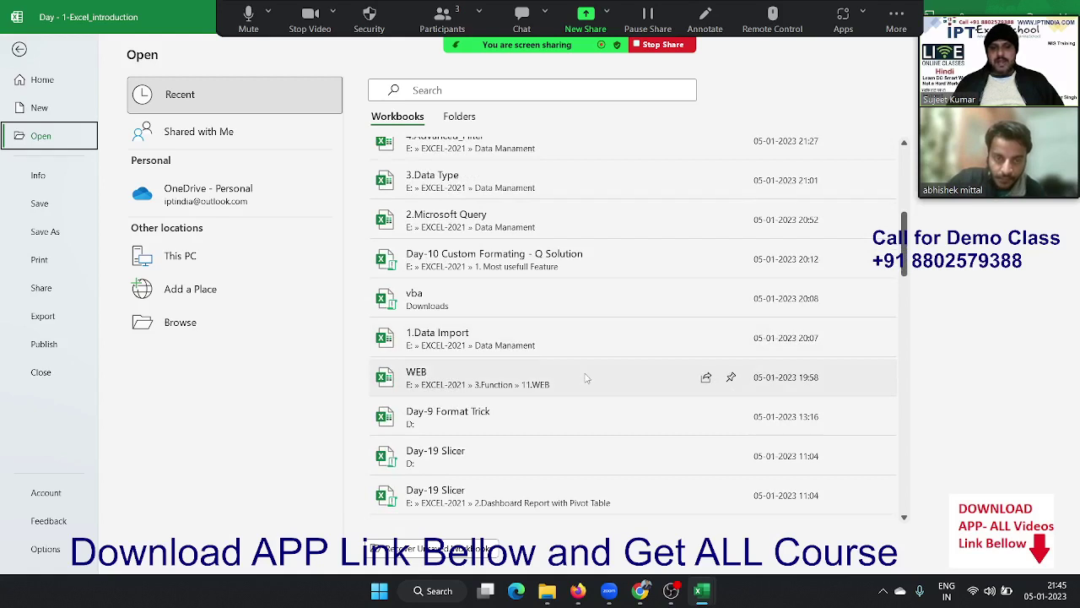
{"action": "scroll", "coordinate": [586, 378], "scroll_direction": "down", "scroll_amount": 1}
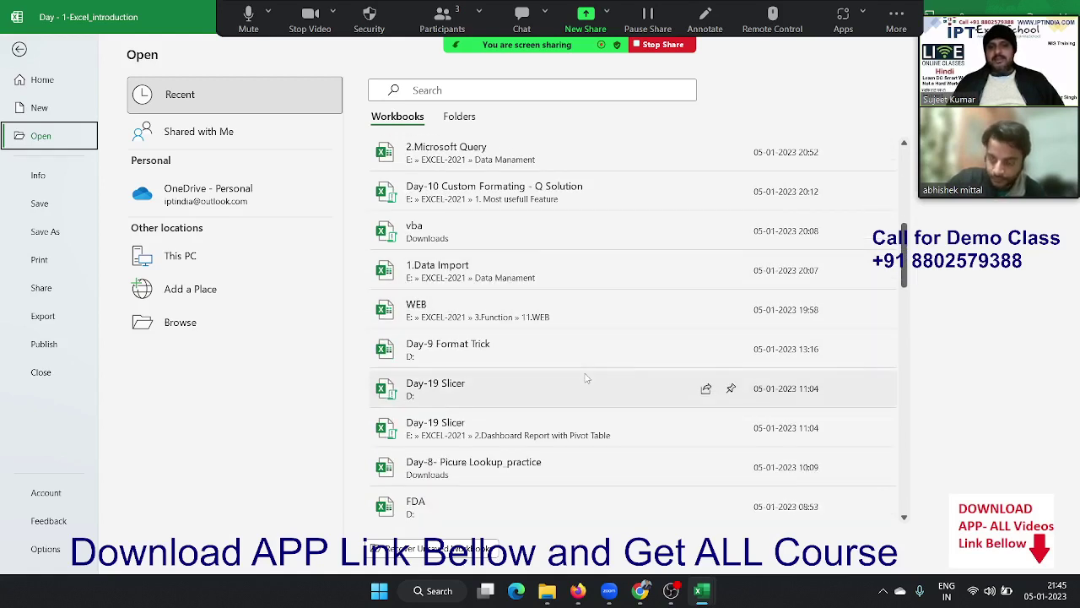
{"action": "scroll", "coordinate": [586, 378], "scroll_direction": "down", "scroll_amount": 2}
{"action": "scroll", "coordinate": [587, 378], "scroll_direction": "down", "scroll_amount": 2}
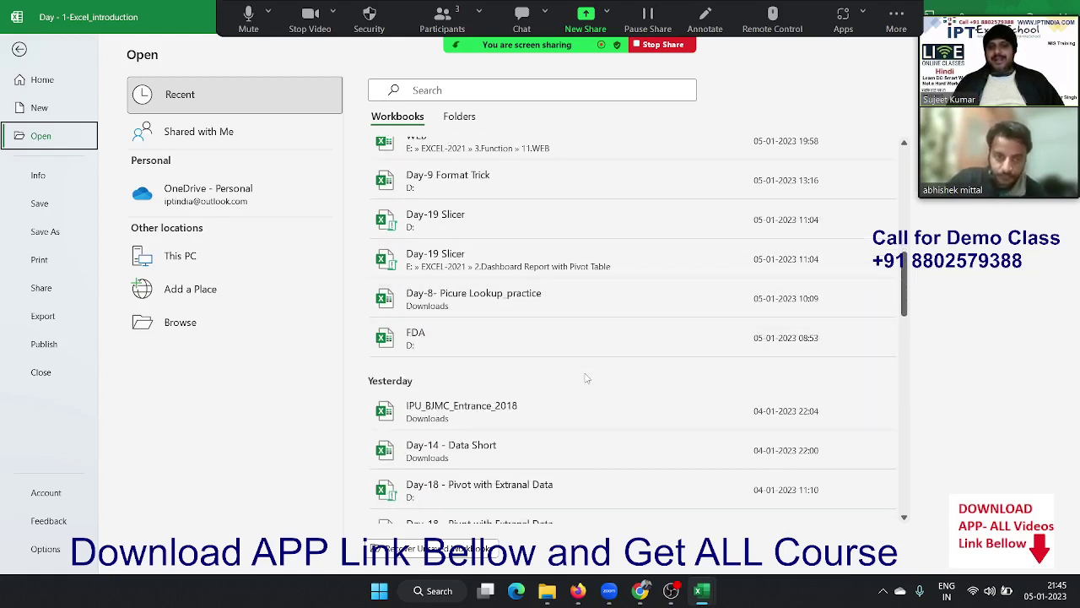
{"action": "scroll", "coordinate": [586, 378], "scroll_direction": "down", "scroll_amount": 2}
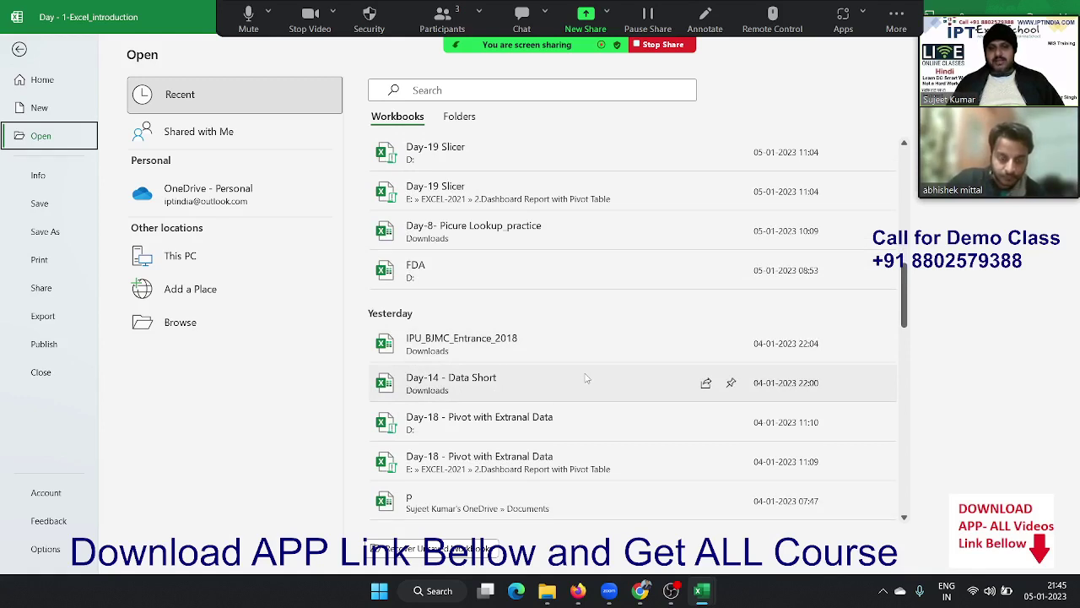
{"action": "scroll", "coordinate": [587, 378], "scroll_direction": "down", "scroll_amount": 1}
{"action": "scroll", "coordinate": [586, 378], "scroll_direction": "down", "scroll_amount": 1}
{"action": "scroll", "coordinate": [587, 378], "scroll_direction": "down", "scroll_amount": 1}
{"action": "scroll", "coordinate": [593, 394], "scroll_direction": "down", "scroll_amount": 2}
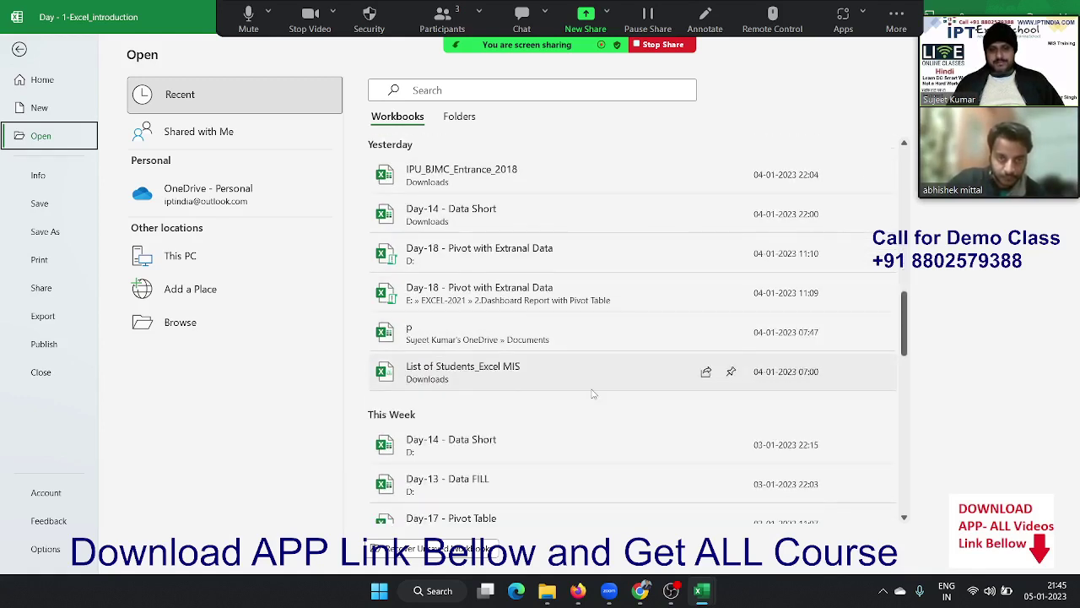
{"action": "scroll", "coordinate": [594, 394], "scroll_direction": "down", "scroll_amount": 2}
{"action": "scroll", "coordinate": [594, 395], "scroll_direction": "down", "scroll_amount": 2}
{"action": "scroll", "coordinate": [593, 394], "scroll_direction": "down", "scroll_amount": 2}
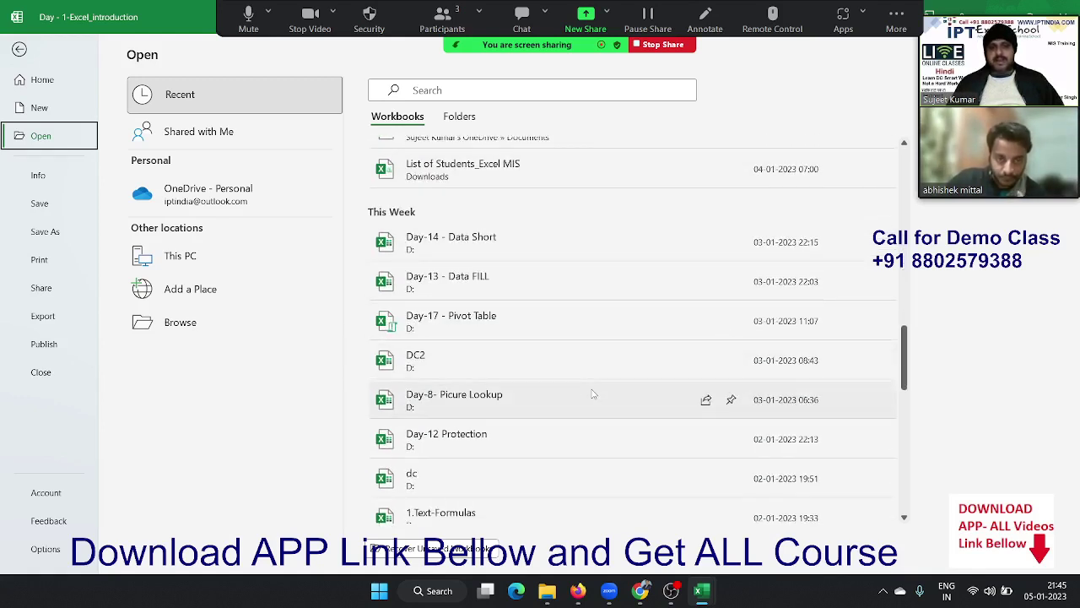
{"action": "scroll", "coordinate": [593, 394], "scroll_direction": "down", "scroll_amount": 2}
{"action": "scroll", "coordinate": [594, 394], "scroll_direction": "down", "scroll_amount": 2}
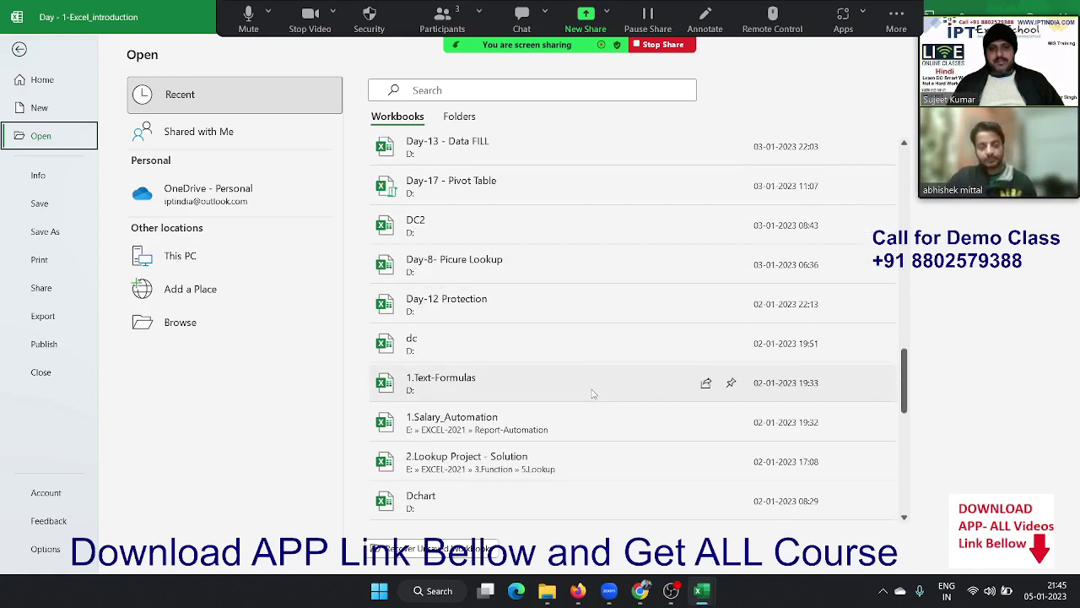
{"action": "scroll", "coordinate": [593, 394], "scroll_direction": "down", "scroll_amount": 1}
{"action": "scroll", "coordinate": [593, 394], "scroll_direction": "down", "scroll_amount": 3}
{"action": "scroll", "coordinate": [593, 395], "scroll_direction": "down", "scroll_amount": 2}
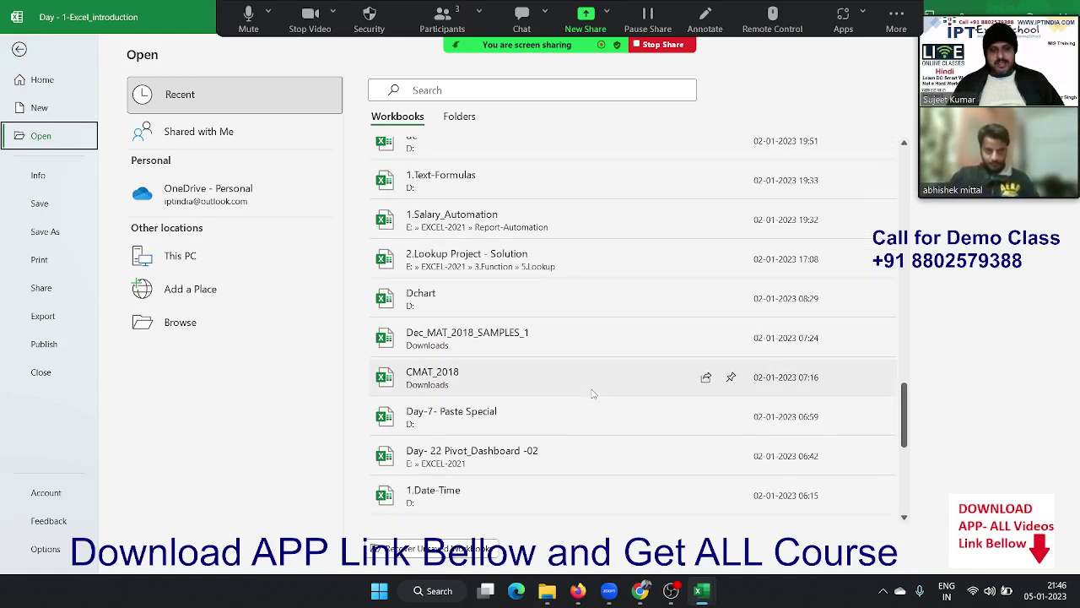
{"action": "scroll", "coordinate": [591, 394], "scroll_direction": "down", "scroll_amount": 1}
{"action": "scroll", "coordinate": [466, 420], "scroll_direction": "down", "scroll_amount": 1}
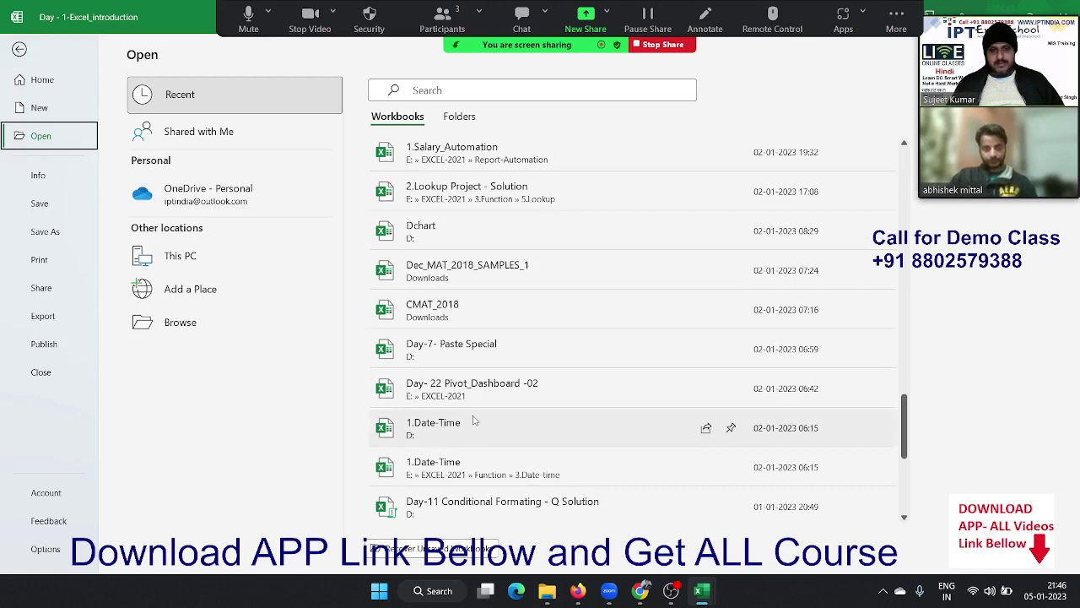
{"action": "left_click", "coordinate": [484, 394]}
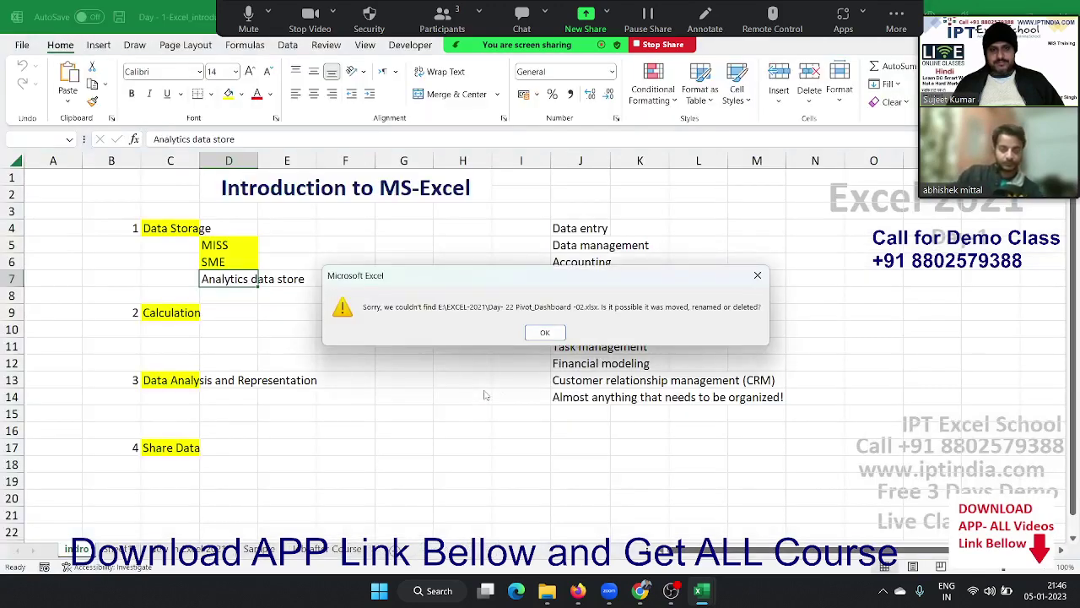
{"action": "left_click", "coordinate": [533, 341]}
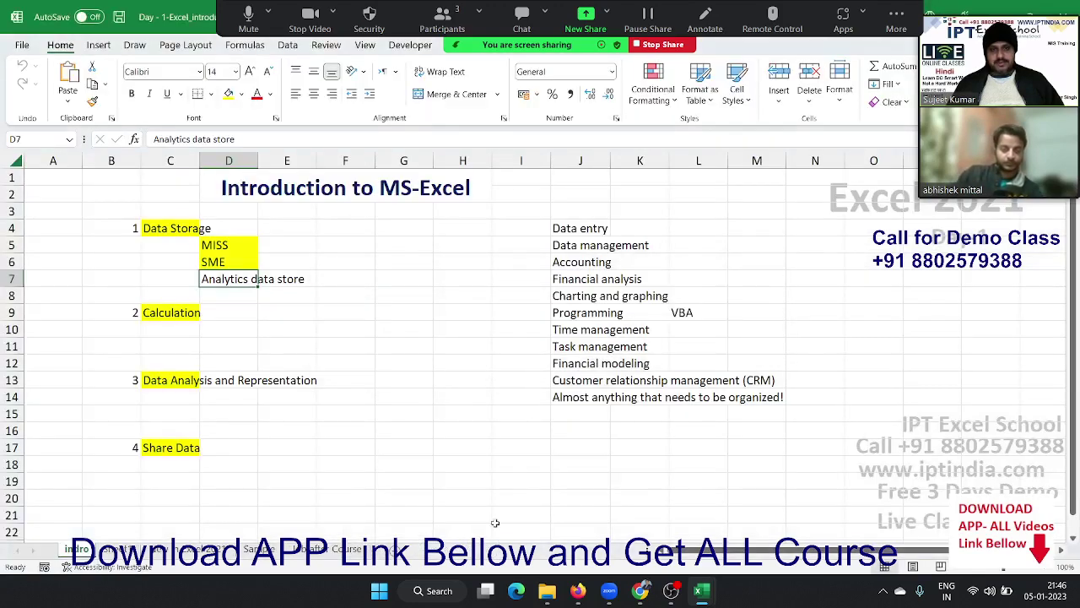
{"action": "left_click", "coordinate": [547, 591]}
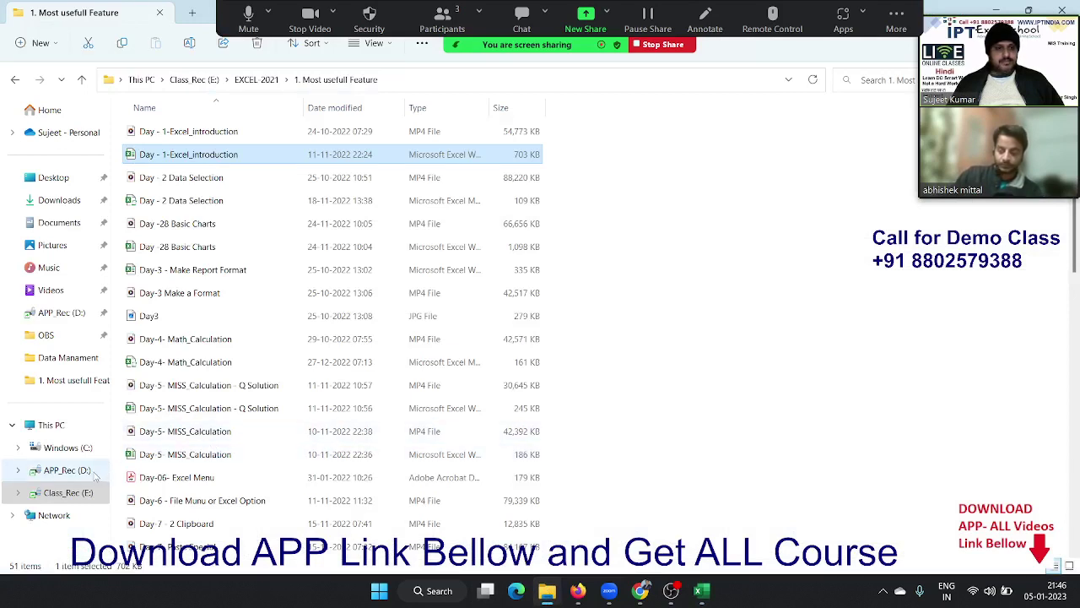
Step: Open Day - 23 Dashboard Pivot 03 Complete from Class_Rec (E:) > EXCEL-2021 > 2.Dashboard Report with Pivot Table
{"action": "left_click", "coordinate": [63, 470]}
{"action": "left_click", "coordinate": [67, 492]}
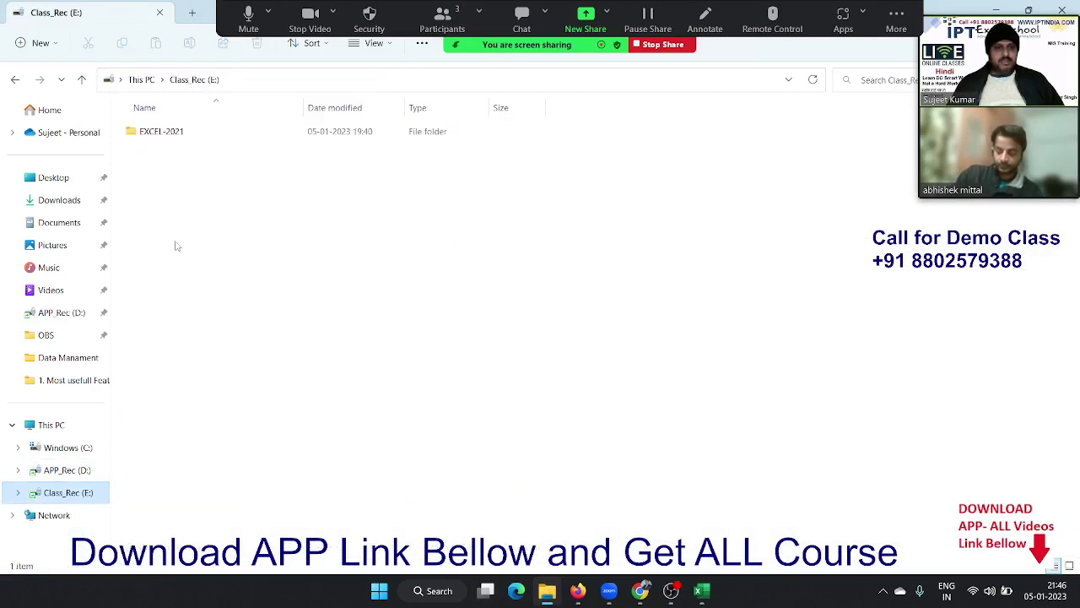
{"action": "left_click", "coordinate": [190, 136]}
{"action": "double_click", "coordinate": [189, 135]}
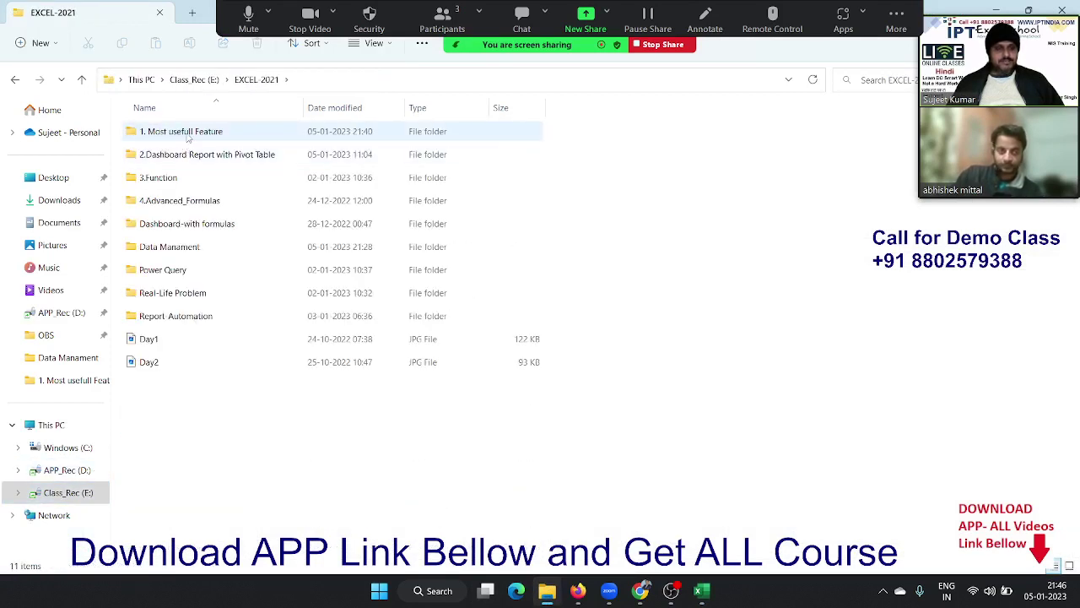
{"action": "double_click", "coordinate": [178, 159]}
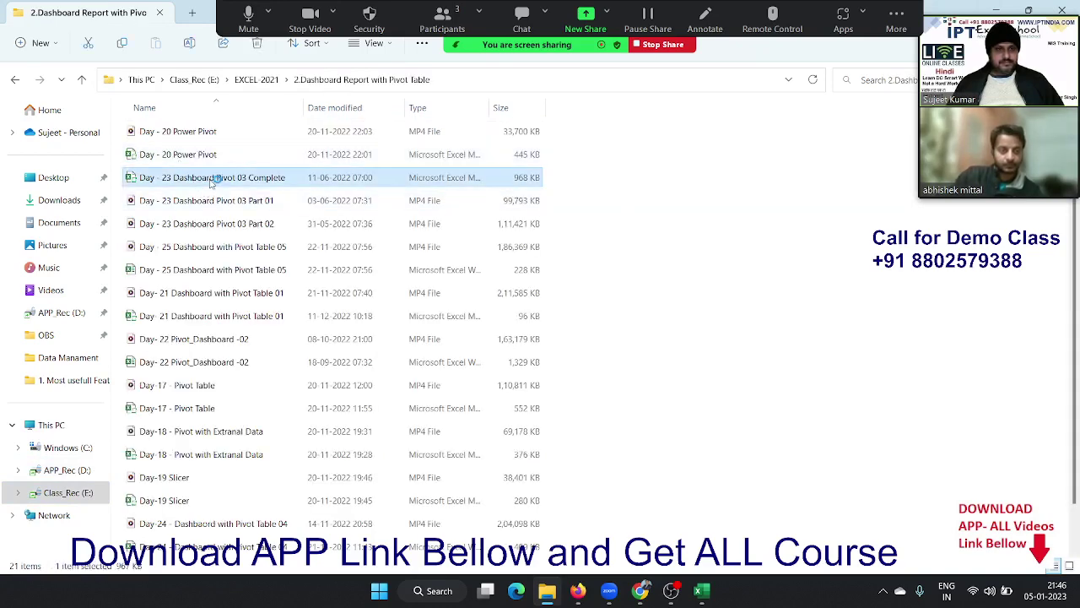
{"action": "double_click", "coordinate": [213, 178]}
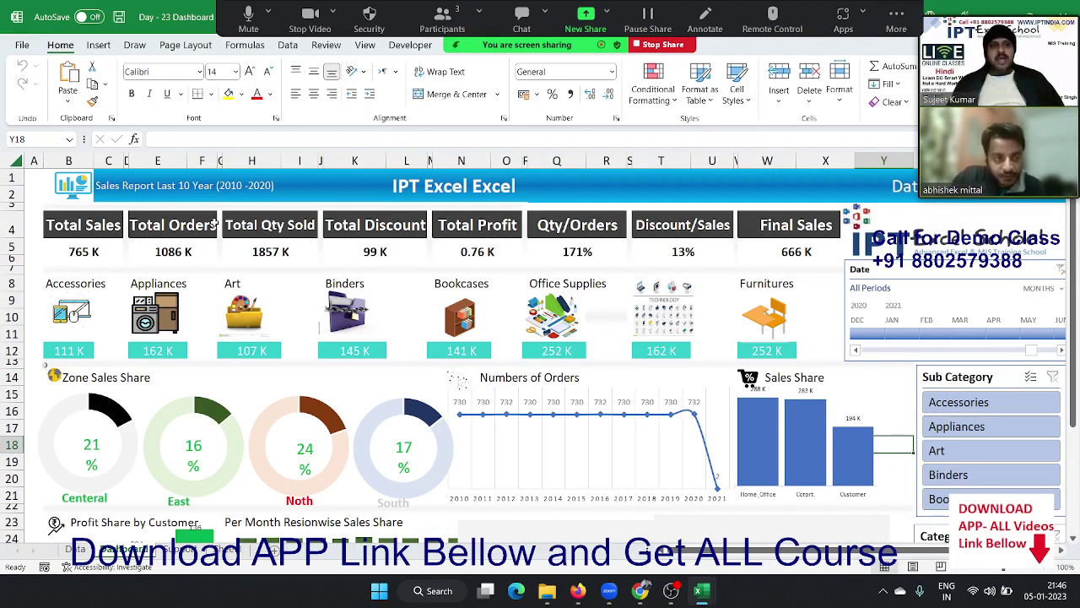
{"action": "scroll", "coordinate": [216, 229], "scroll_direction": "down", "scroll_amount": 2}
{"action": "scroll", "coordinate": [216, 228], "scroll_direction": "down", "scroll_amount": 2}
{"action": "scroll", "coordinate": [216, 229], "scroll_direction": "up", "scroll_amount": 1}
{"action": "scroll", "coordinate": [216, 229], "scroll_direction": "up", "scroll_amount": 2}
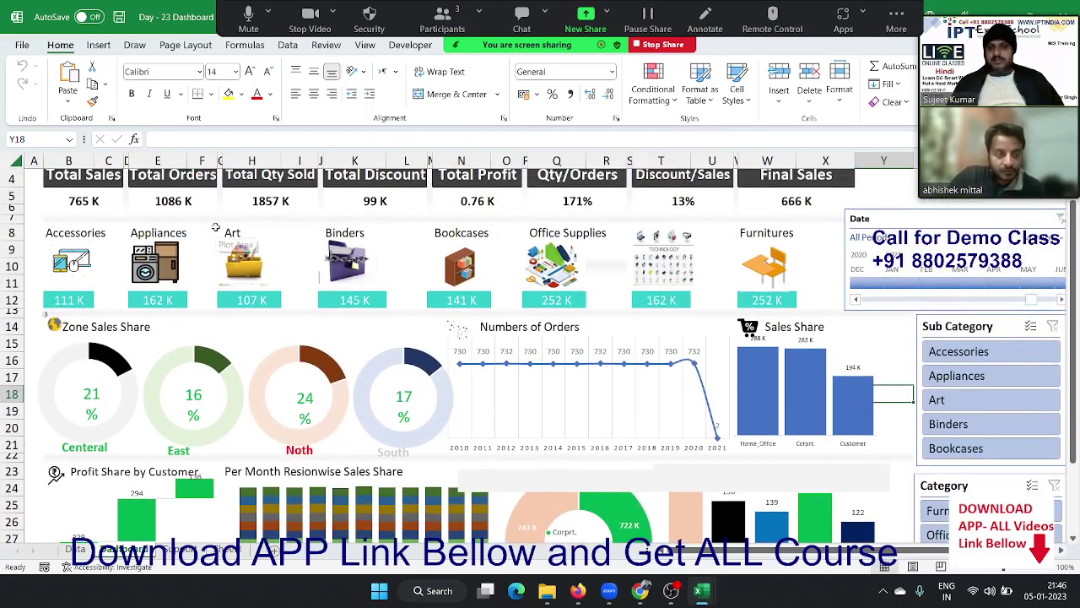
{"action": "scroll", "coordinate": [216, 228], "scroll_direction": "up", "scroll_amount": 1}
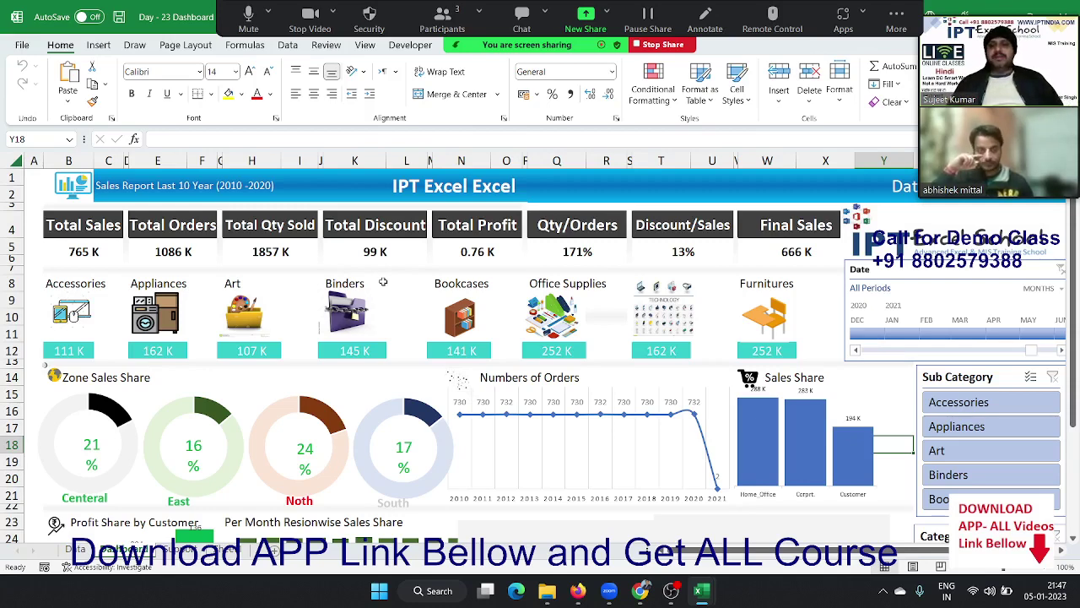
{"action": "scroll", "coordinate": [890, 351], "scroll_direction": "down", "scroll_amount": 2}
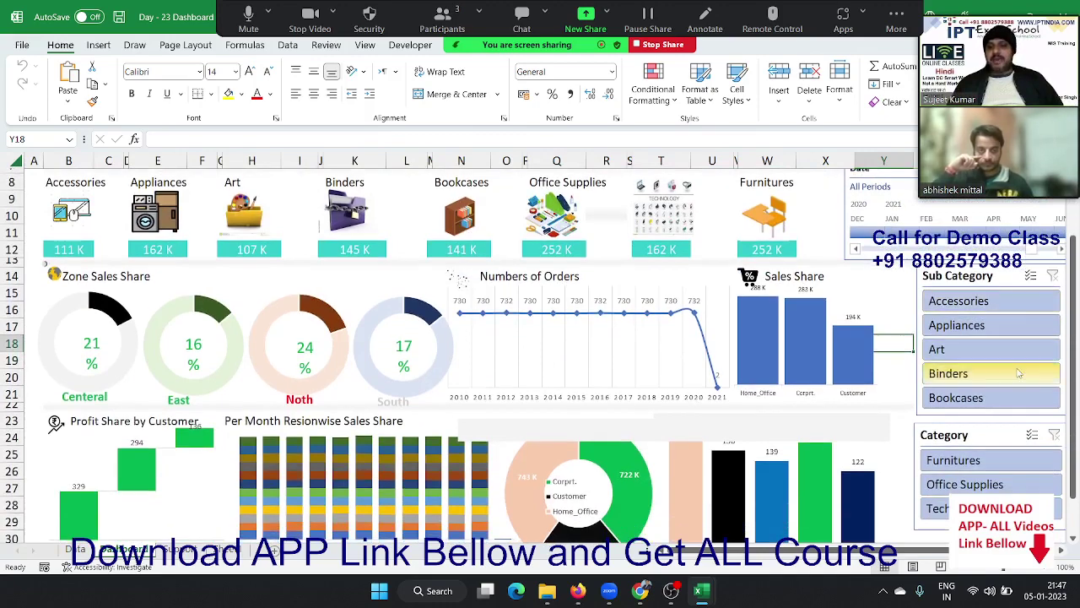
{"action": "scroll", "coordinate": [971, 372], "scroll_direction": "down", "scroll_amount": 1}
{"action": "scroll", "coordinate": [847, 395], "scroll_direction": "up", "scroll_amount": 3}
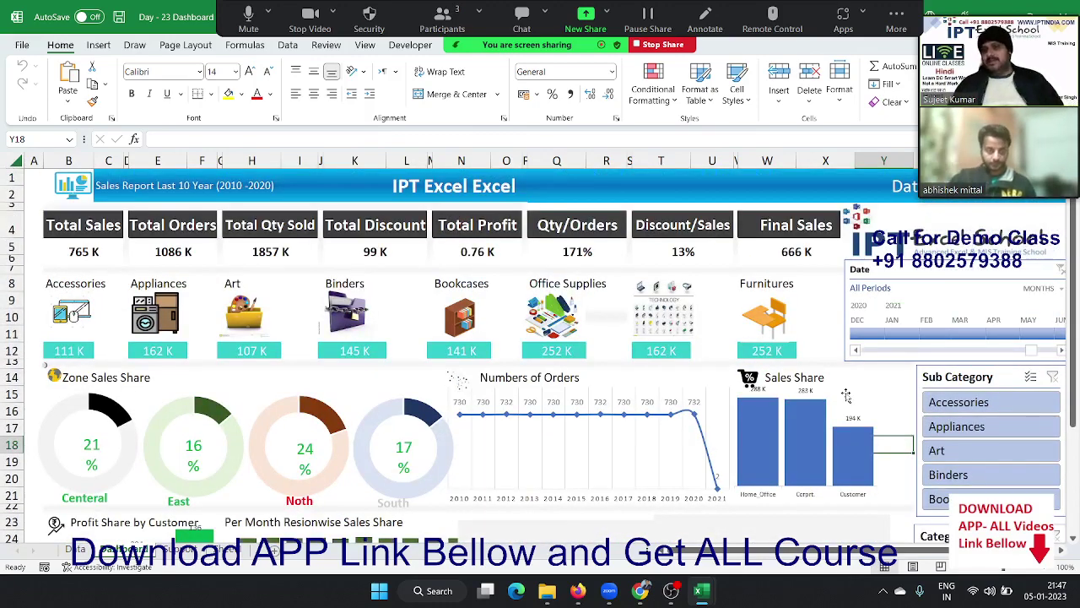
{"action": "scroll", "coordinate": [847, 395], "scroll_direction": "down", "scroll_amount": 3}
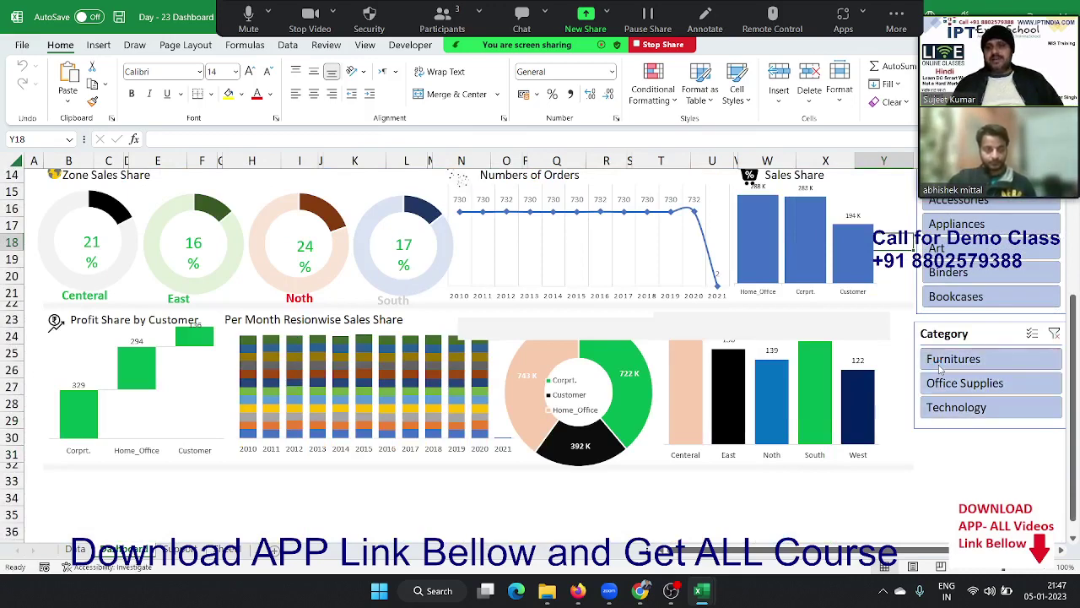
{"action": "left_click", "coordinate": [945, 360]}
{"action": "scroll", "coordinate": [694, 391], "scroll_direction": "up", "scroll_amount": 4}
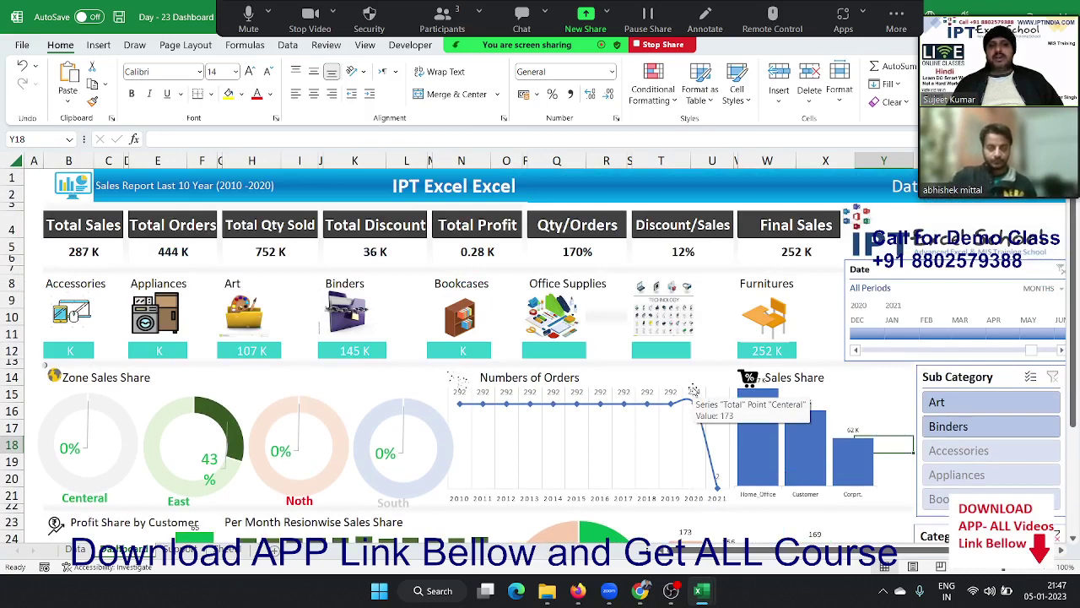
{"action": "scroll", "coordinate": [694, 390], "scroll_direction": "down", "scroll_amount": 2}
{"action": "scroll", "coordinate": [693, 390], "scroll_direction": "up", "scroll_amount": 1}
{"action": "scroll", "coordinate": [96, 319], "scroll_direction": "up", "scroll_amount": 1}
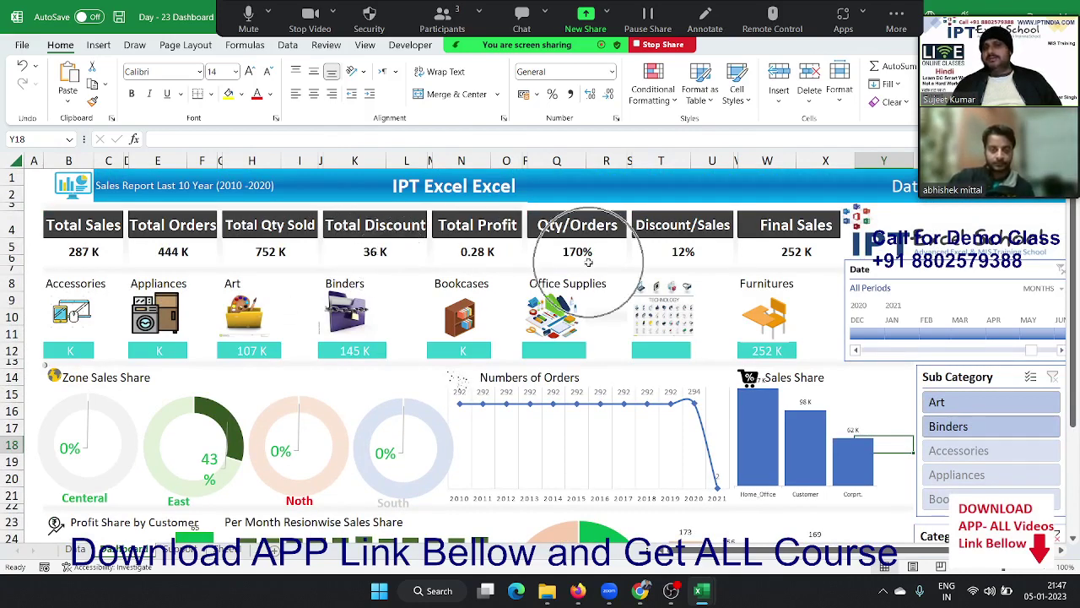
{"action": "scroll", "coordinate": [675, 272], "scroll_direction": "down", "scroll_amount": 2}
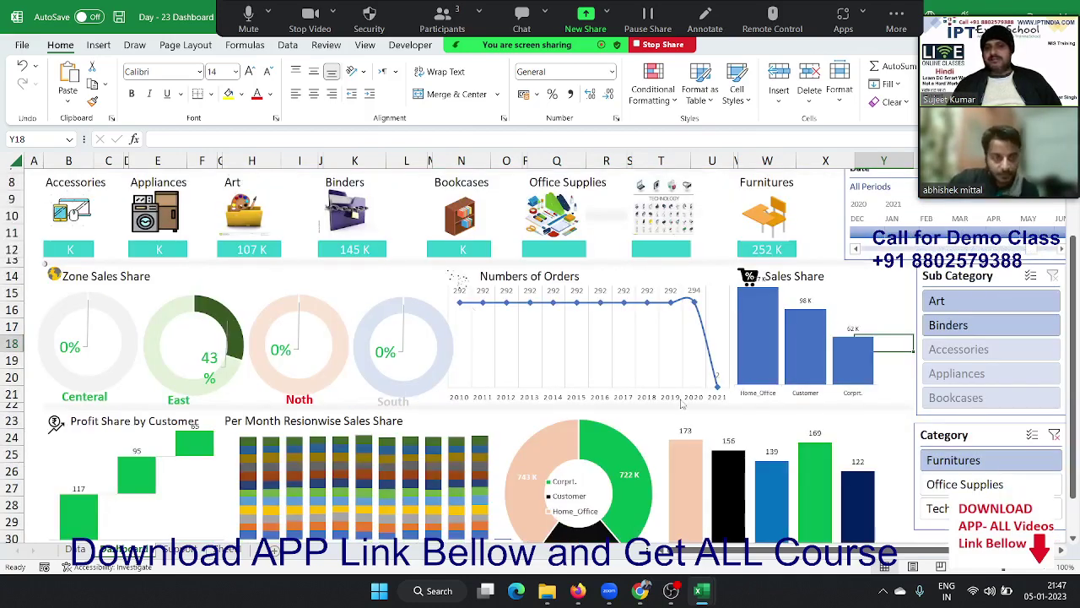
{"action": "scroll", "coordinate": [605, 409], "scroll_direction": "down", "scroll_amount": 2}
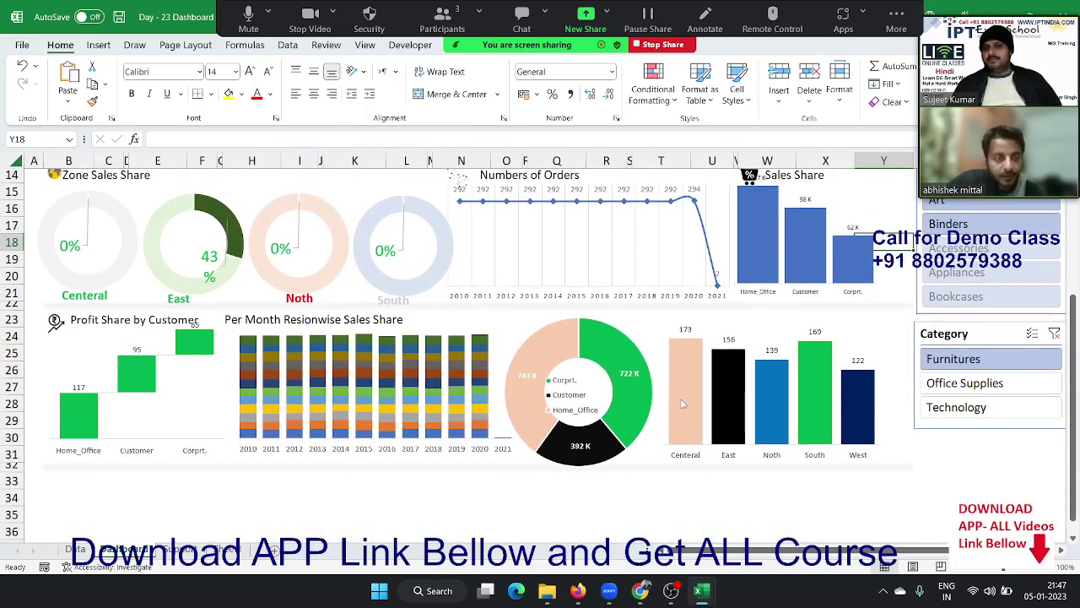
{"action": "scroll", "coordinate": [683, 405], "scroll_direction": "up", "scroll_amount": 2}
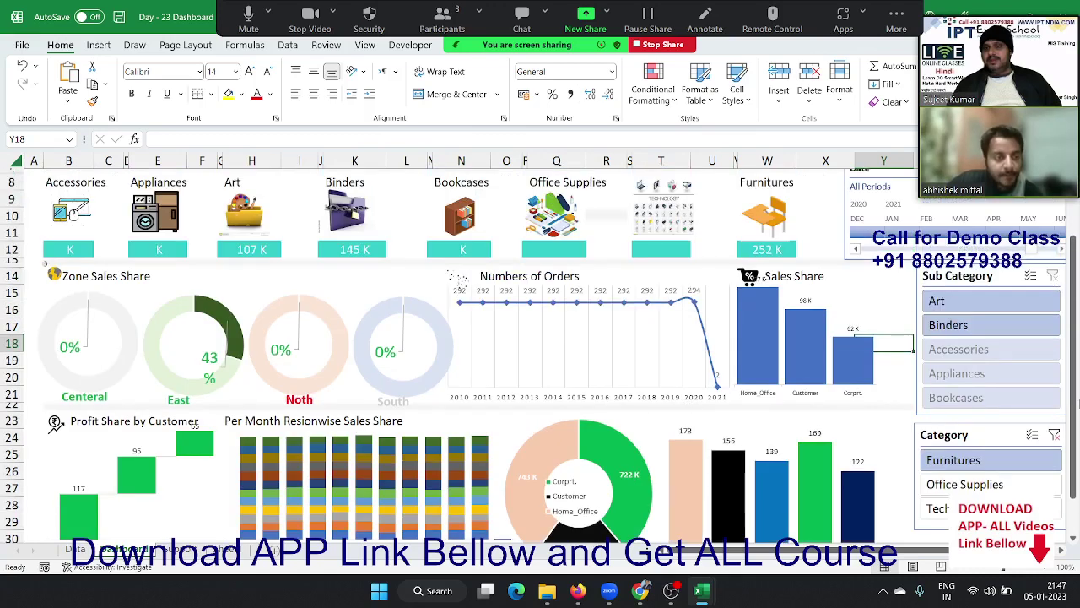
{"action": "left_click", "coordinate": [1055, 434]}
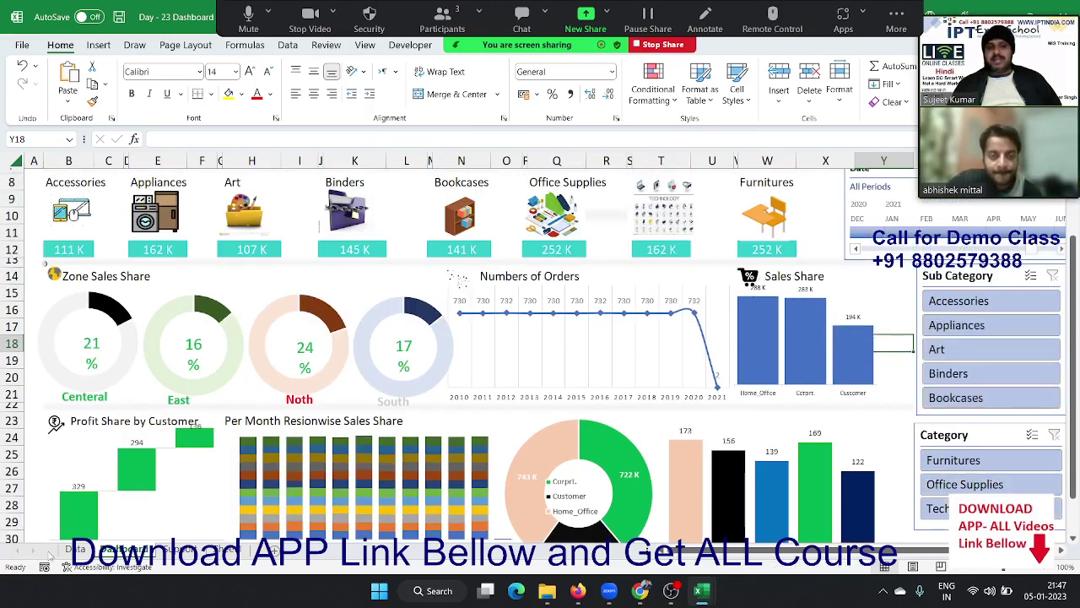
{"action": "scroll", "coordinate": [155, 445], "scroll_direction": "up", "scroll_amount": 3}
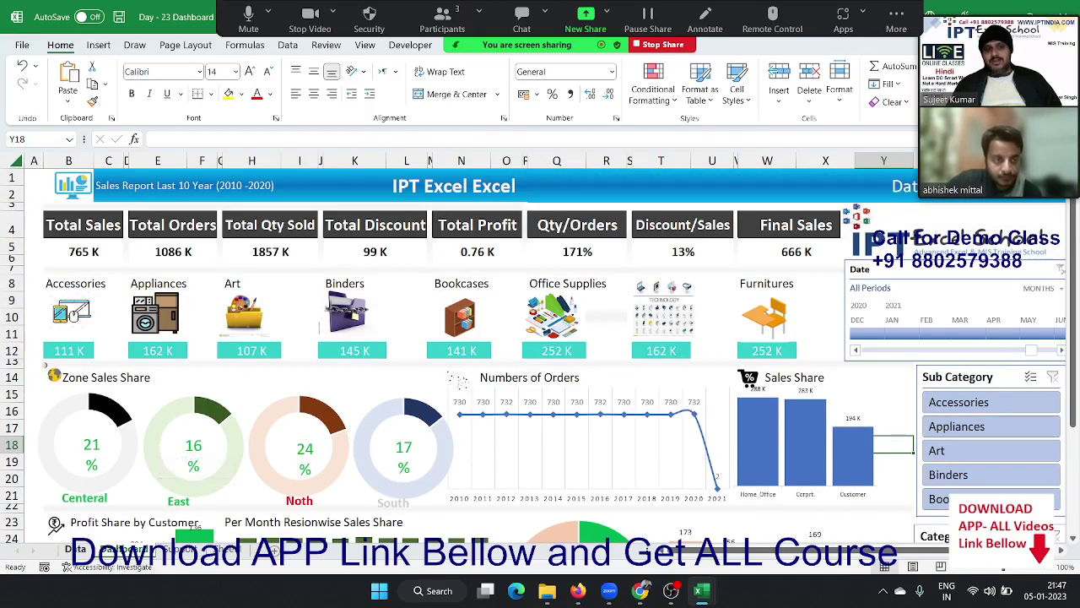
Step: Check the profit percentage in F5 on the Data sheet and scroll through the sales rows
{"action": "left_click", "coordinate": [76, 550]}
{"action": "left_click", "coordinate": [326, 274]}
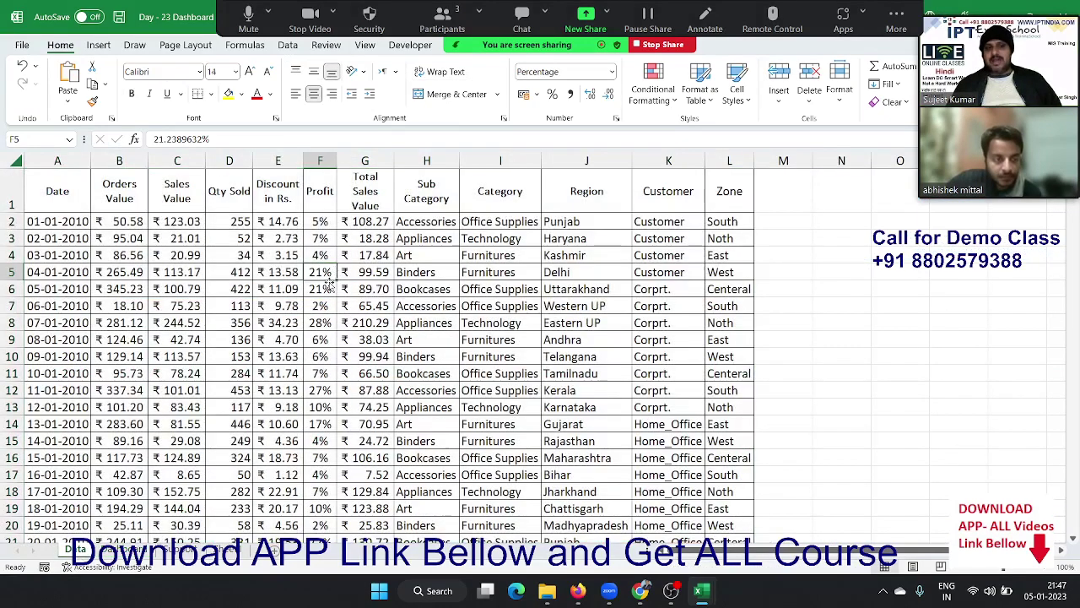
{"action": "scroll", "coordinate": [327, 291], "scroll_direction": "down", "scroll_amount": 2}
{"action": "scroll", "coordinate": [328, 295], "scroll_direction": "down", "scroll_amount": 3}
{"action": "scroll", "coordinate": [325, 301], "scroll_direction": "down", "scroll_amount": 5}
{"action": "scroll", "coordinate": [324, 300], "scroll_direction": "down", "scroll_amount": 5}
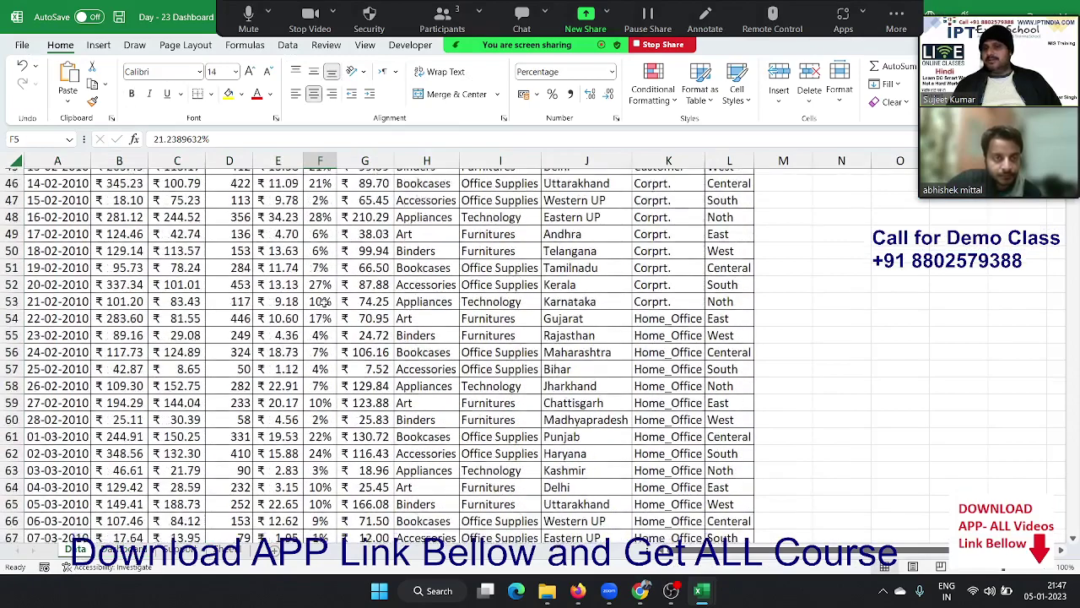
{"action": "scroll", "coordinate": [324, 299], "scroll_direction": "down", "scroll_amount": 8}
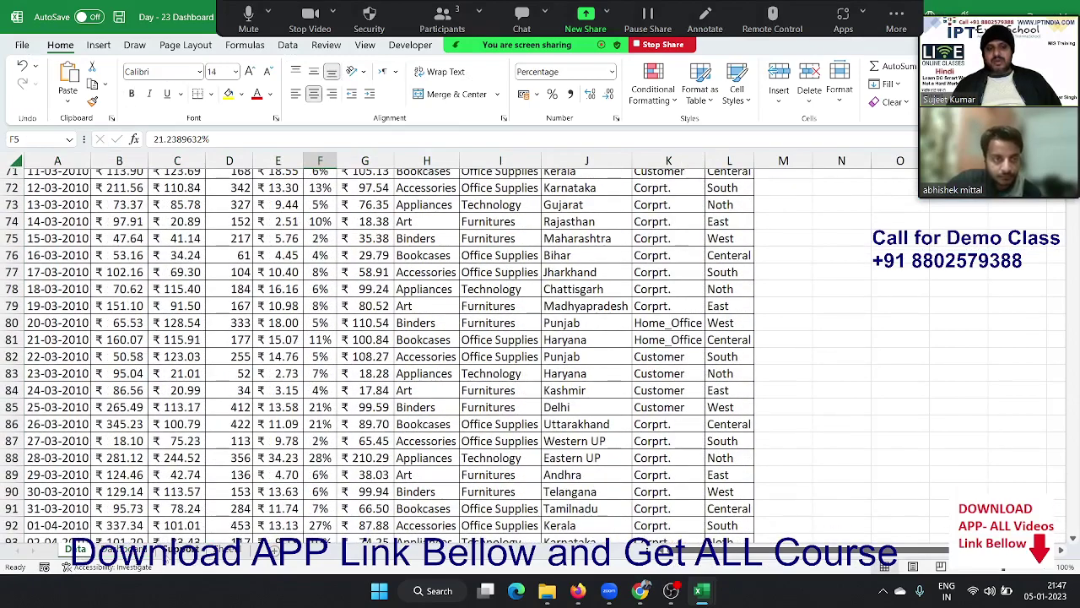
Step: Pick Art in the dashboard's Sub Category slicer and inspect the Art total's formula
{"action": "left_click", "coordinate": [124, 548]}
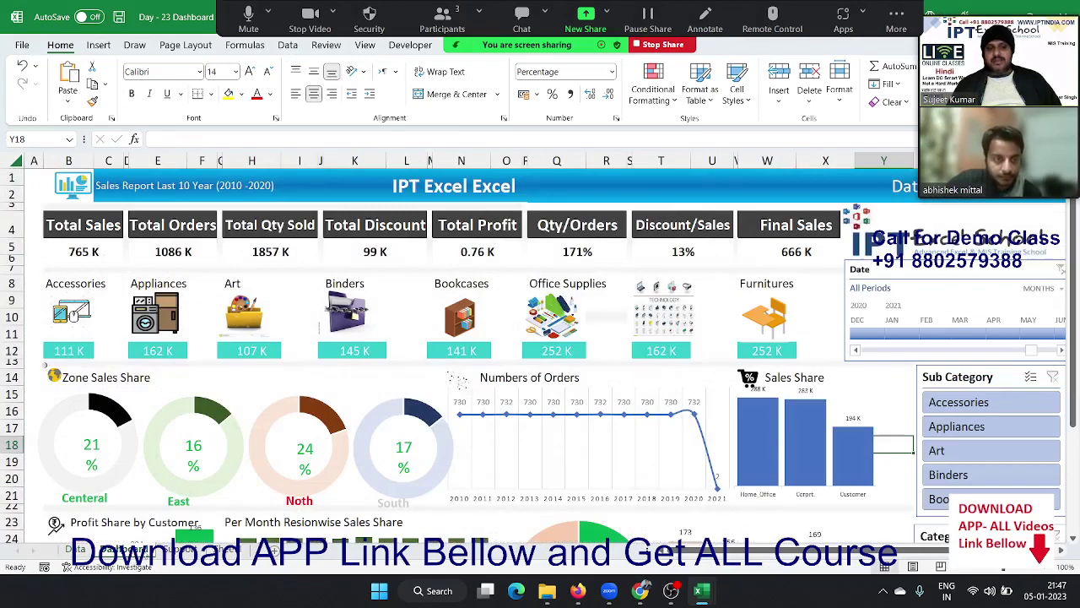
{"action": "left_click", "coordinate": [937, 450]}
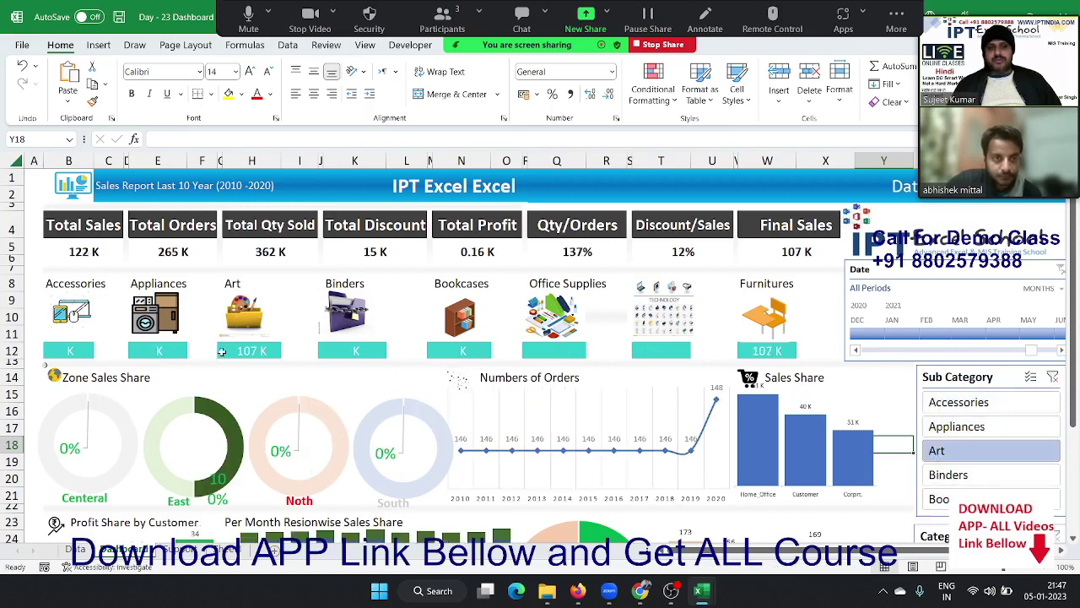
{"action": "left_click", "coordinate": [237, 351]}
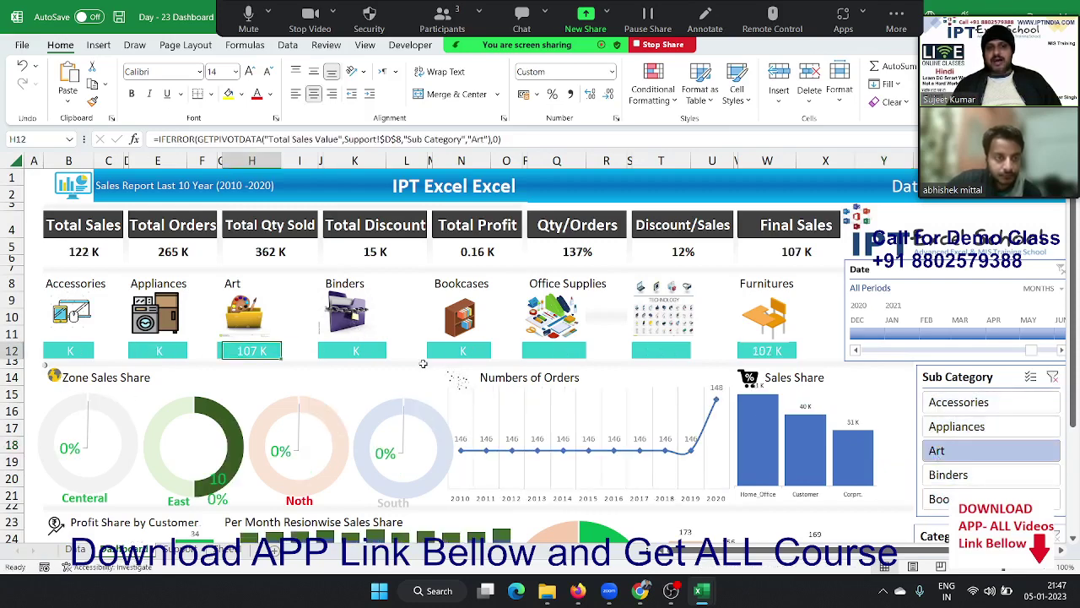
{"action": "left_click", "coordinate": [415, 362]}
{"action": "scroll", "coordinate": [428, 371], "scroll_direction": "down", "scroll_amount": 5}
{"action": "scroll", "coordinate": [430, 374], "scroll_direction": "down", "scroll_amount": 1}
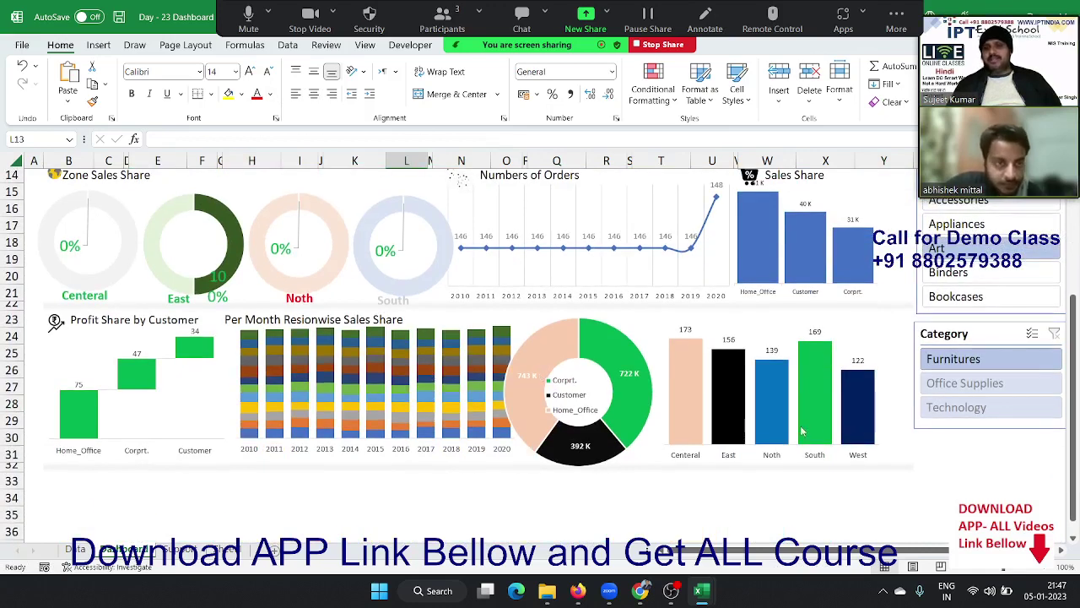
{"action": "mouse_move", "coordinate": [729, 395]}
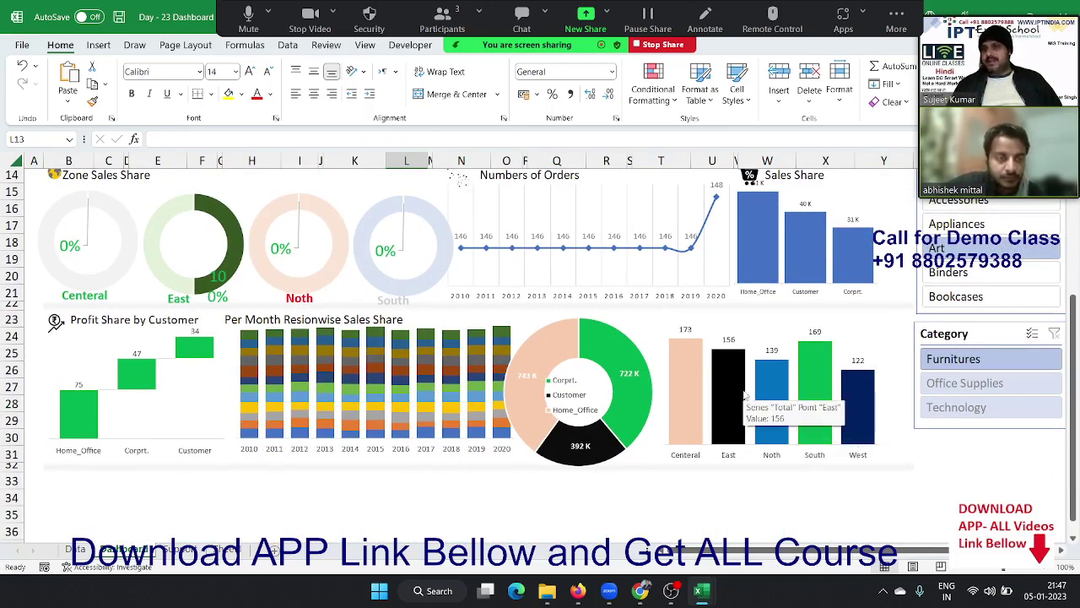
{"action": "scroll", "coordinate": [744, 394], "scroll_direction": "up", "scroll_amount": 5}
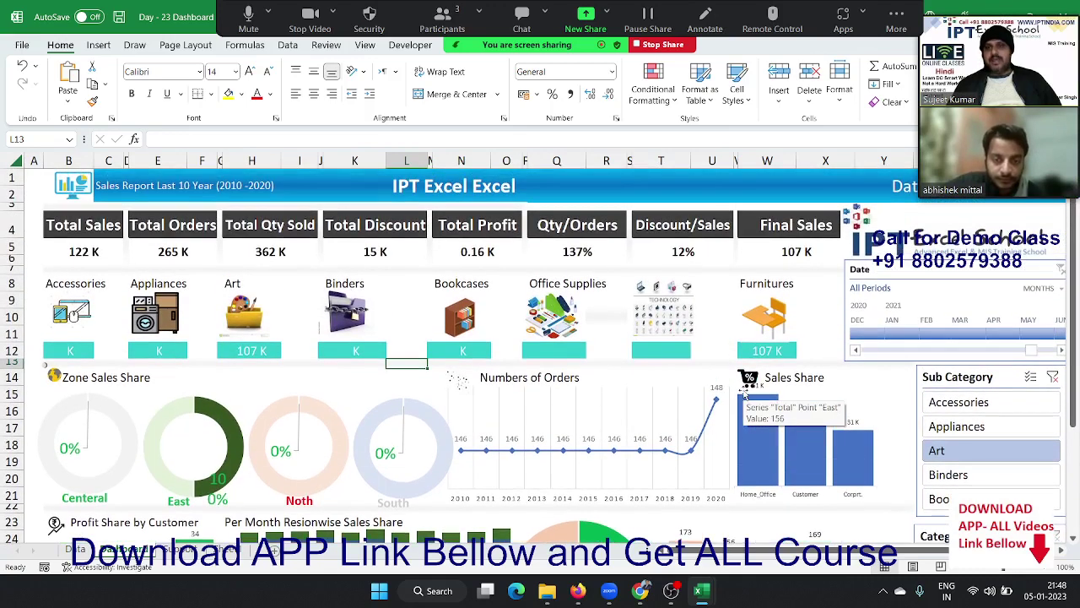
{"action": "left_click", "coordinate": [1046, 386]}
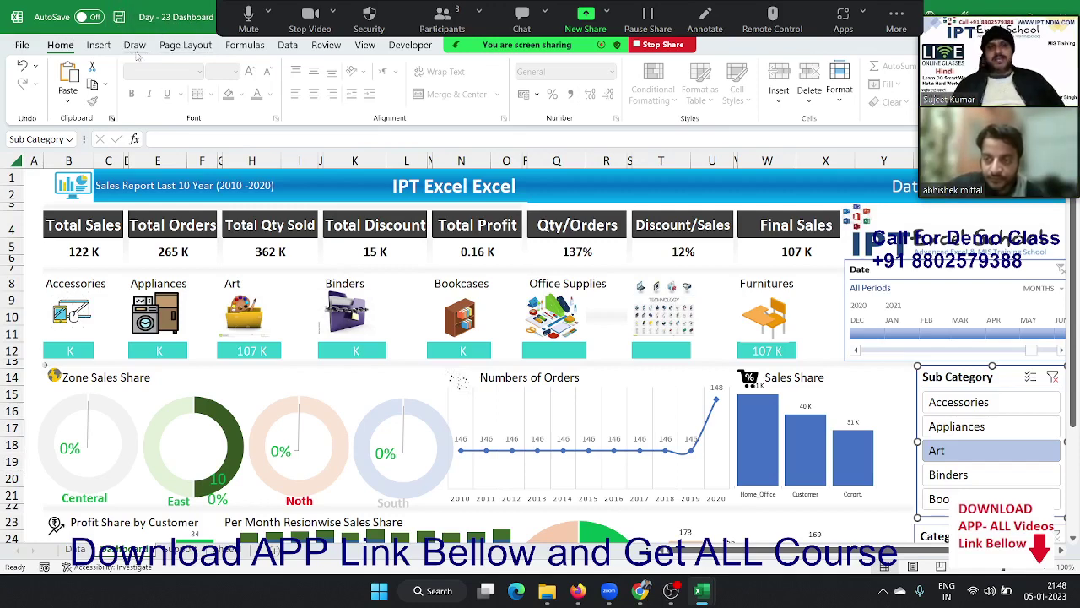
Step: Close the Day - 23 Dashboard Pivot 03 Complete workbook from the File view
{"action": "left_click", "coordinate": [23, 45]}
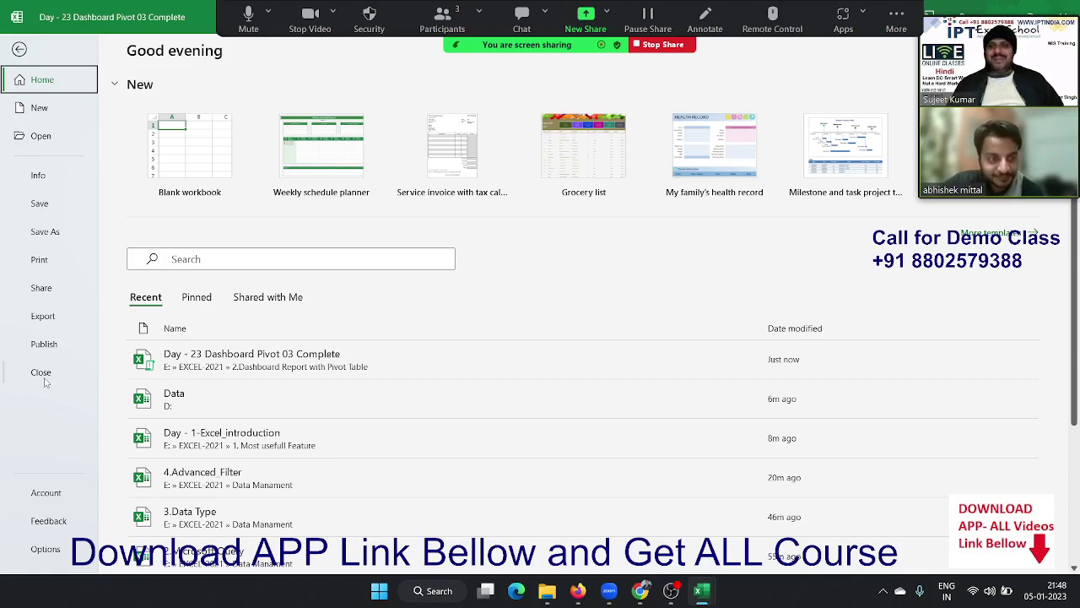
{"action": "left_click", "coordinate": [47, 380]}
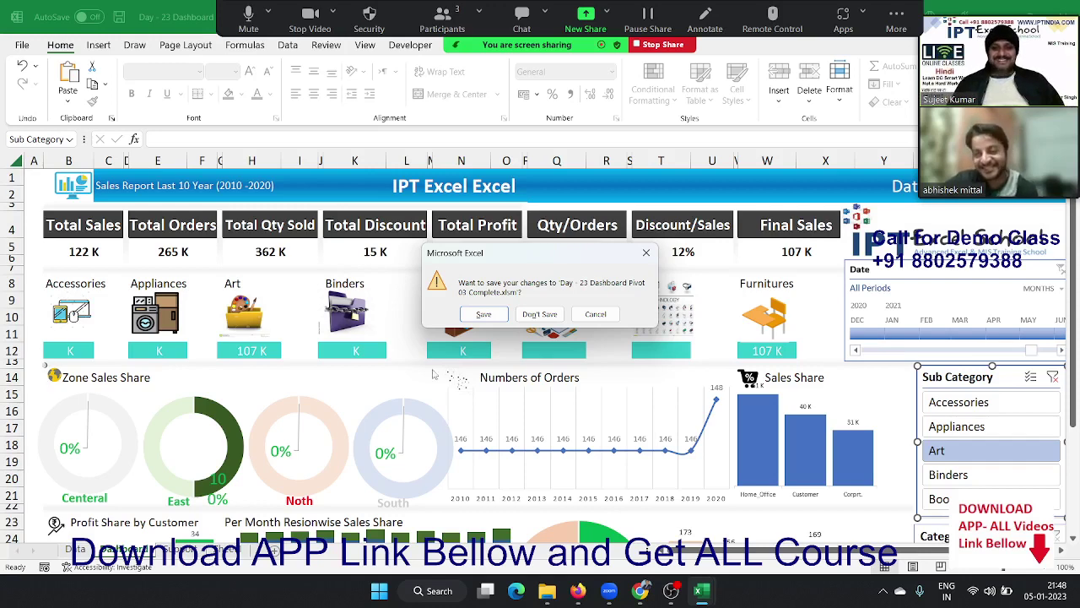
Step: Discard the dashboard's changes, then move from the intro sheet to the Q1/Q2/Gr sheet
{"action": "left_click", "coordinate": [540, 314]}
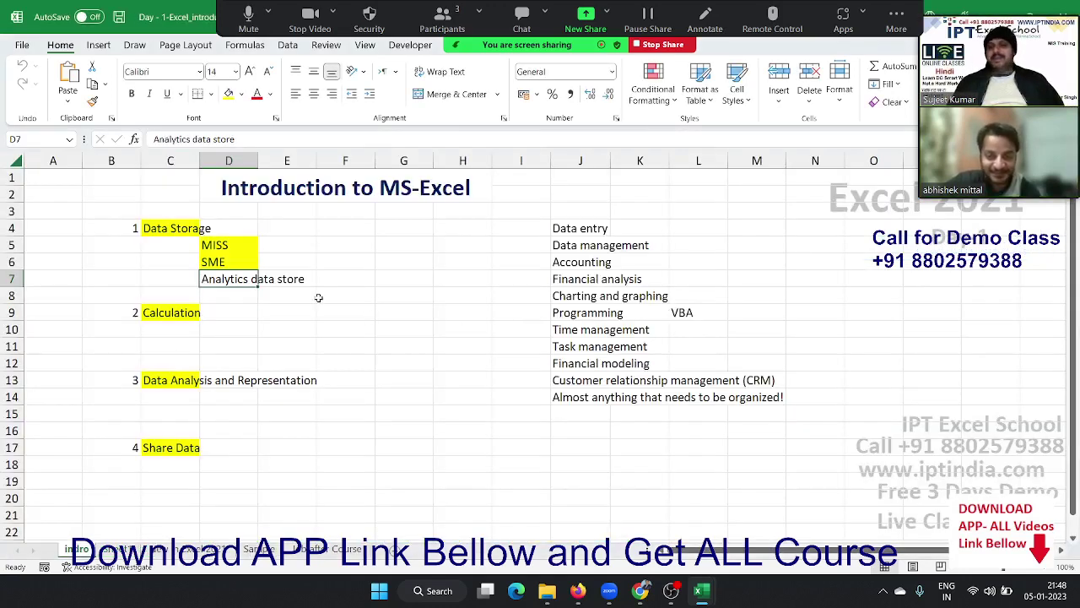
{"action": "left_click_drag", "start_coordinate": [235, 247], "coordinate": [233, 273]}
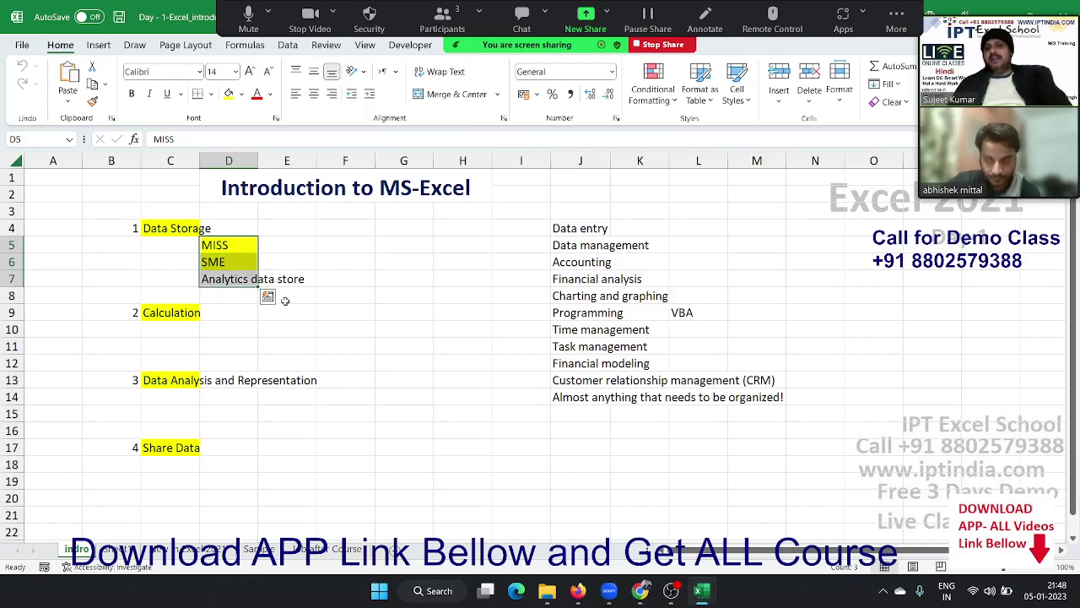
{"action": "left_click", "coordinate": [161, 314]}
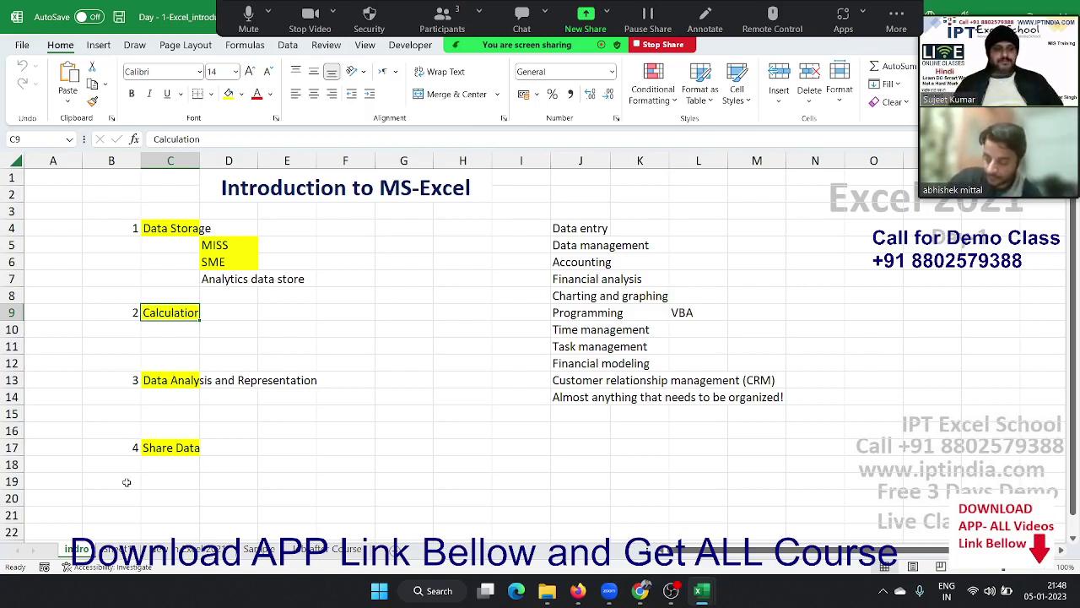
{"action": "left_click", "coordinate": [120, 554]}
{"action": "left_click", "coordinate": [276, 346]}
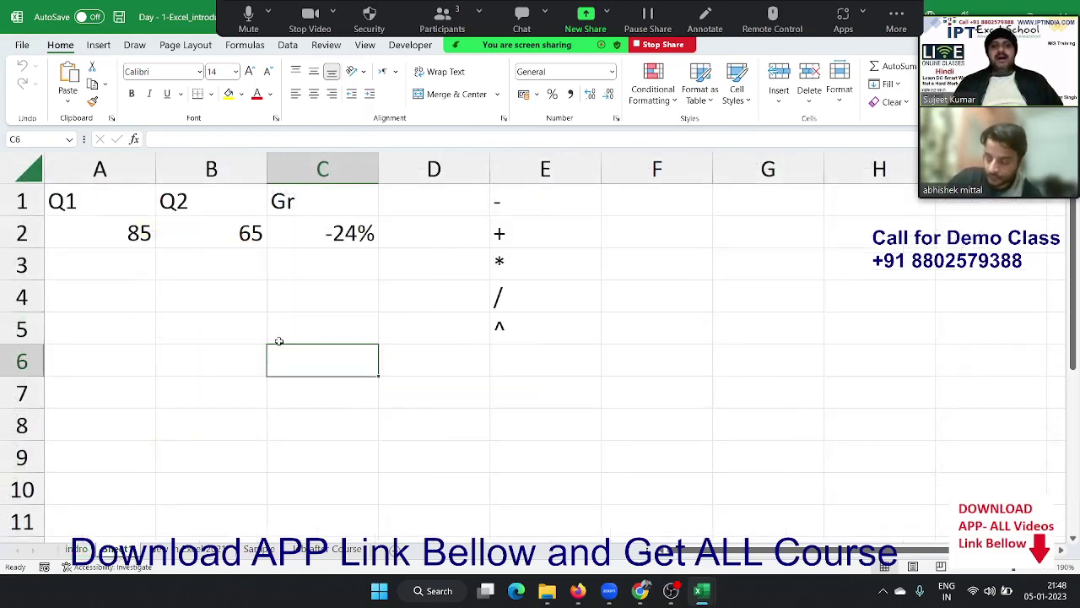
Step: Look through the Formulas tab's Date & Time functions and select the operators in E1:E5
{"action": "left_click", "coordinate": [244, 45]}
{"action": "left_click", "coordinate": [242, 93]}
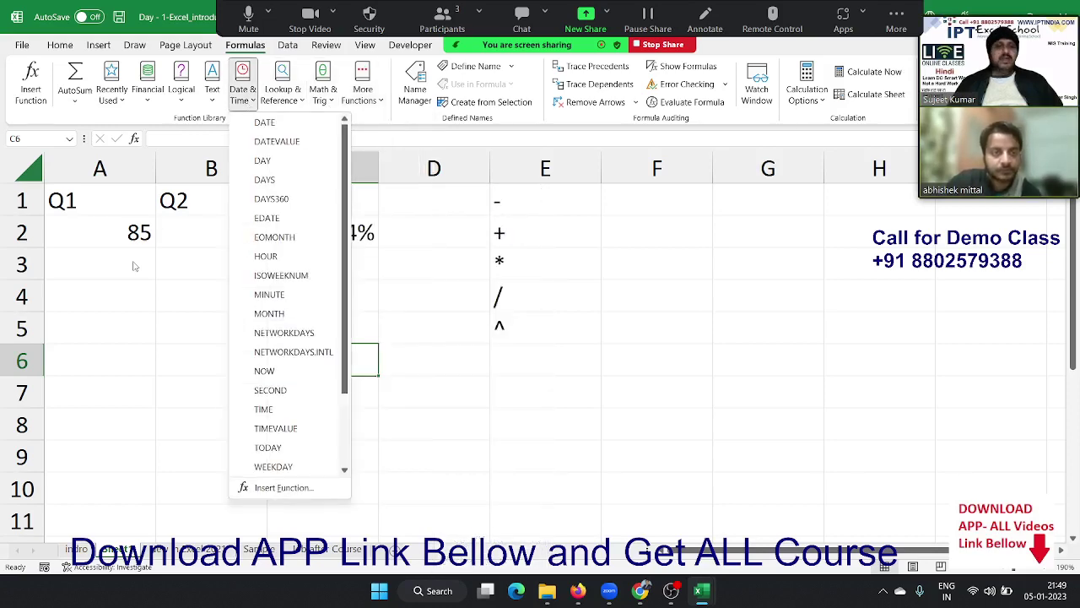
{"action": "left_click", "coordinate": [113, 307]}
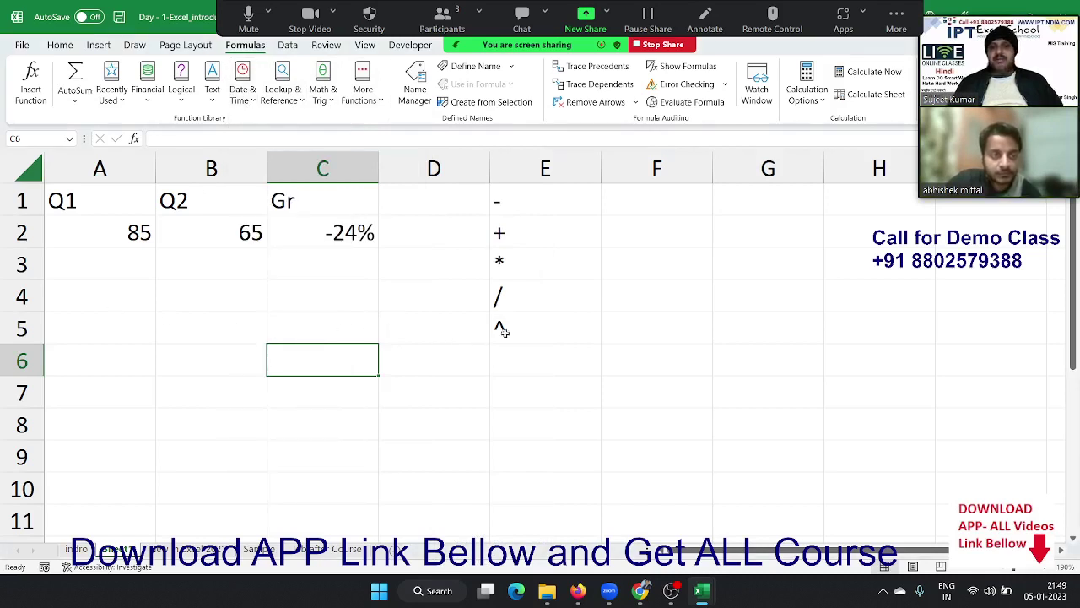
{"action": "left_click_drag", "start_coordinate": [503, 331], "coordinate": [516, 206]}
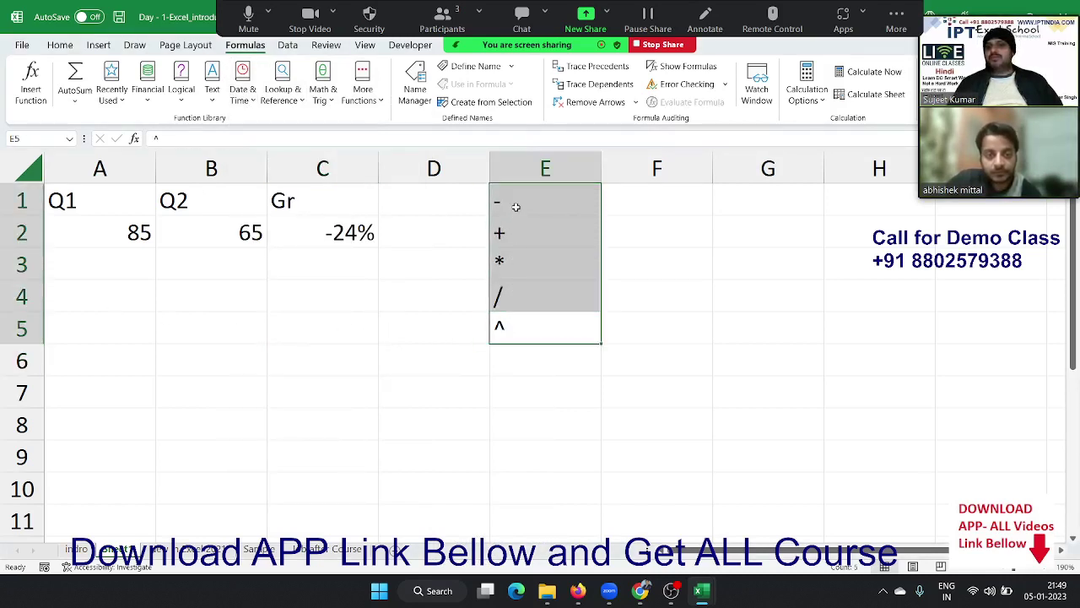
{"action": "left_click", "coordinate": [337, 355]}
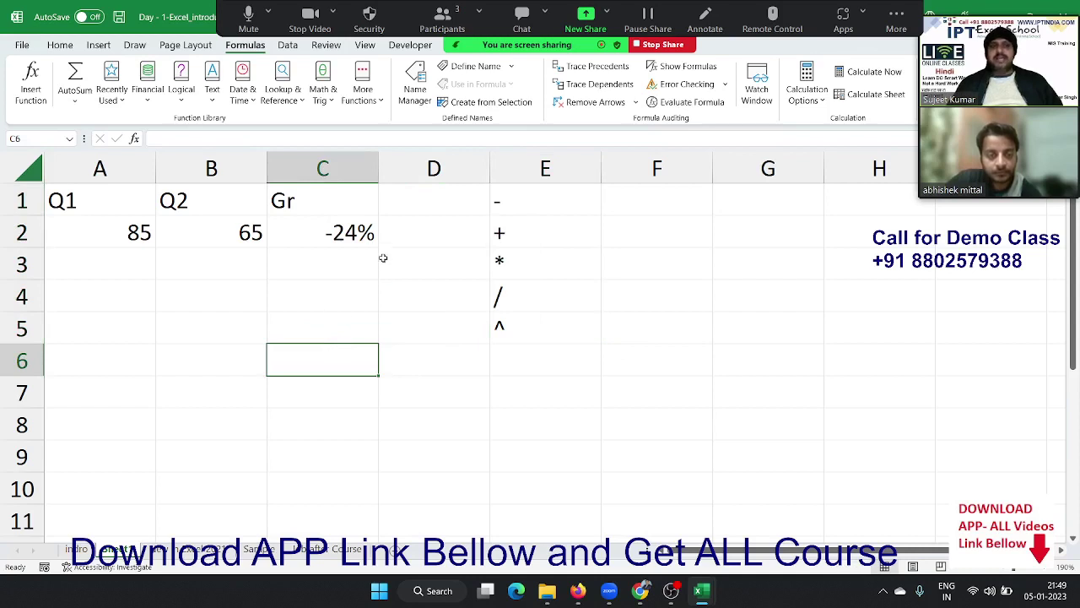
Step: Drag the fill handle back over C2 to remove the -24% growth result
{"action": "left_click", "coordinate": [422, 243]}
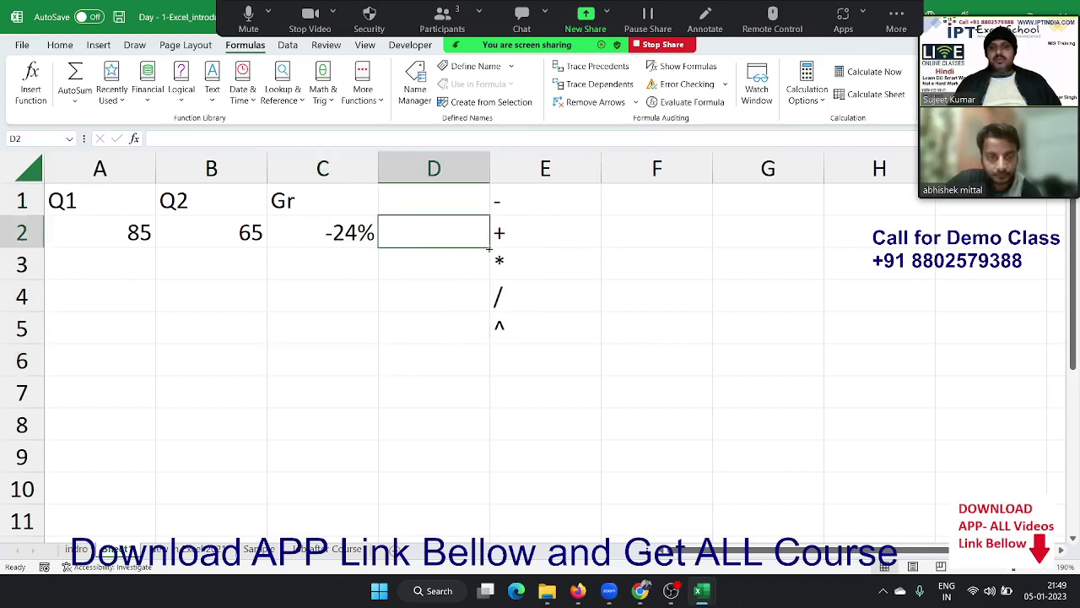
{"action": "mouse_move", "coordinate": [488, 248]}
{"action": "left_mouse_down"}
{"action": "mouse_move", "coordinate": [388, 256]}
{"action": "mouse_move", "coordinate": [318, 292]}
{"action": "left_mouse_up"}
{"action": "left_click", "coordinate": [318, 292]}
{"action": "left_click", "coordinate": [133, 239]}
{"action": "left_click", "coordinate": [245, 235]}
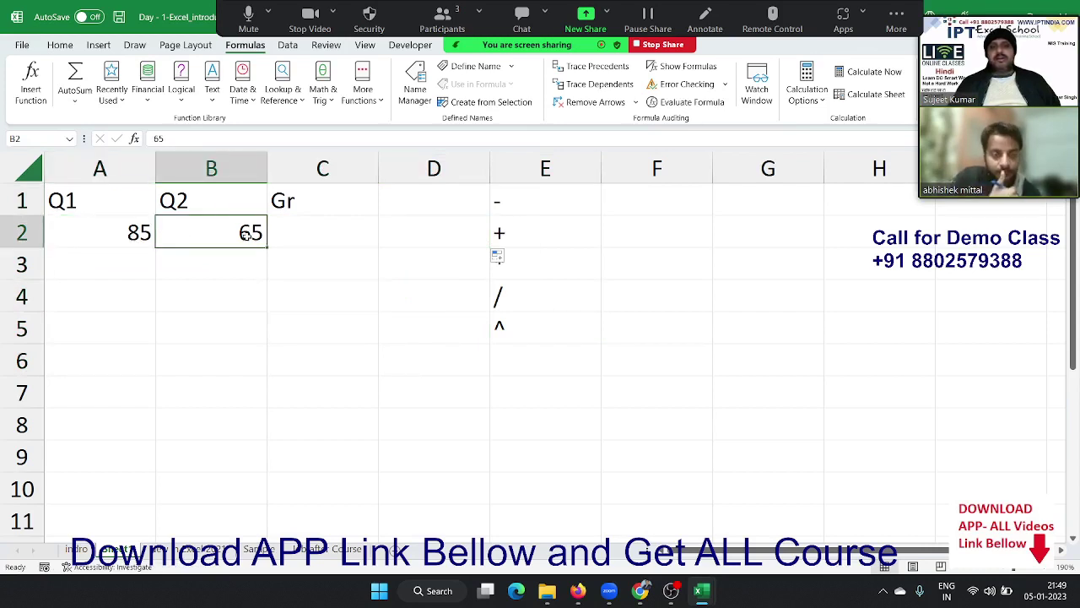
{"action": "left_click", "coordinate": [140, 233]}
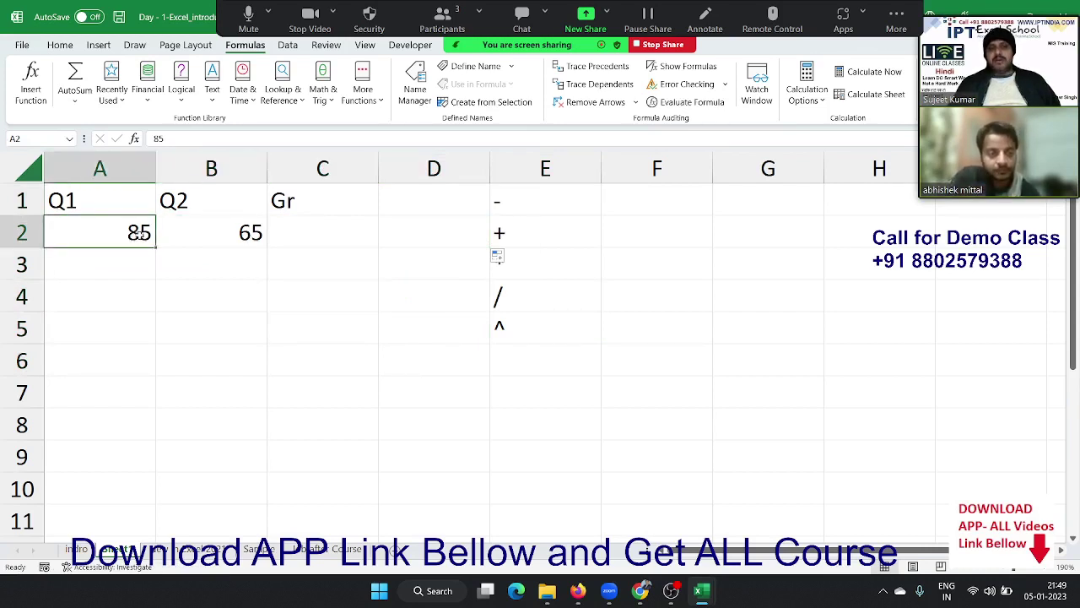
{"action": "left_click", "coordinate": [228, 239]}
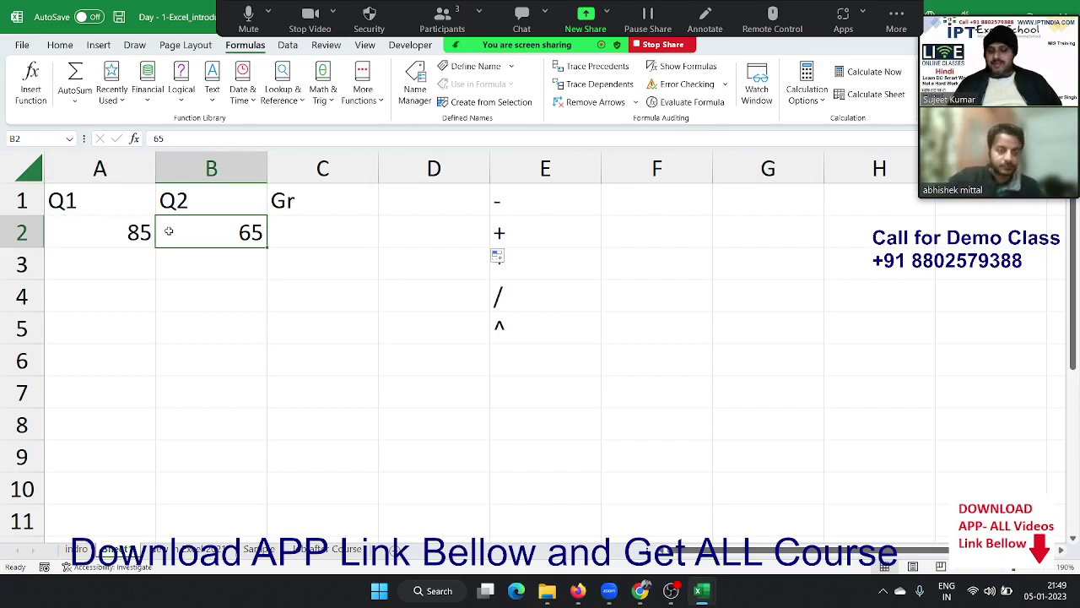
Step: Enter 90 as the new Q2 value in B2, replacing 65
{"action": "type", "text": "90"}
{"action": "key", "text": "Return"}
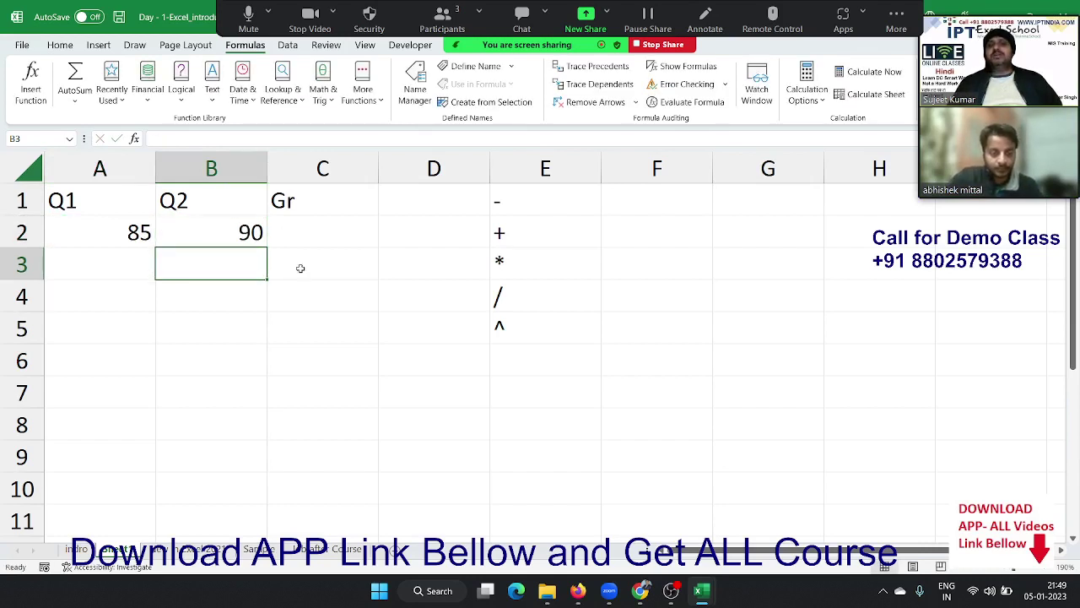
{"action": "left_click", "coordinate": [341, 244]}
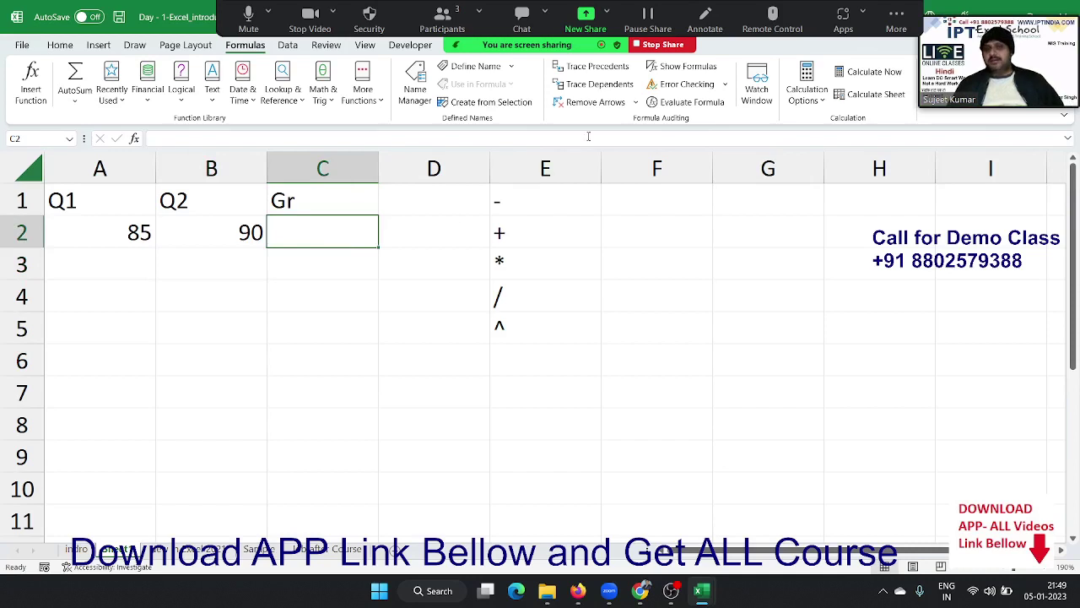
{"action": "left_click", "coordinate": [464, 20]}
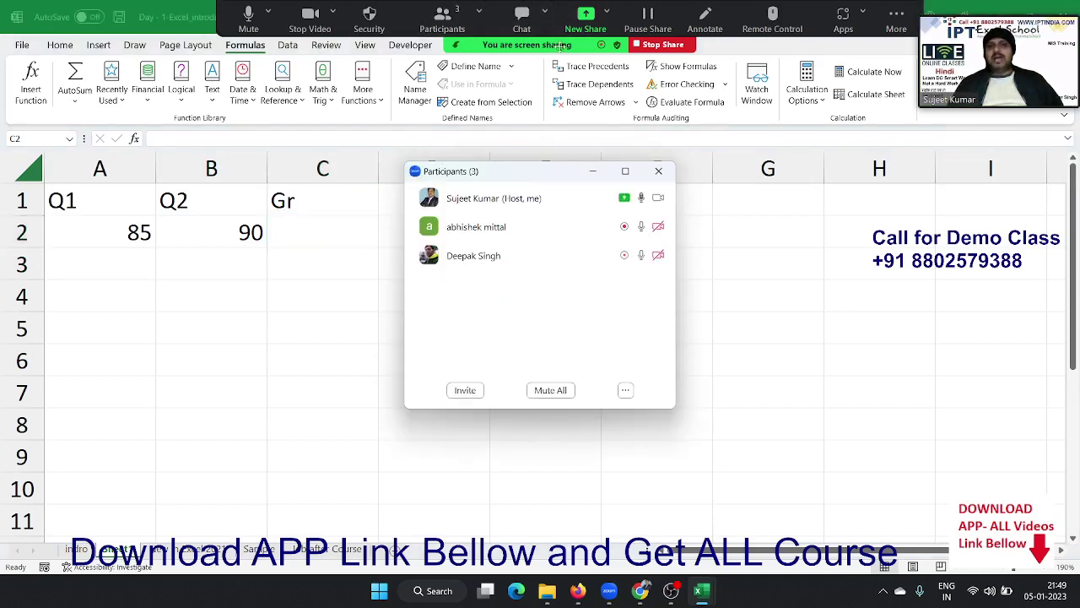
{"action": "left_click", "coordinate": [658, 171]}
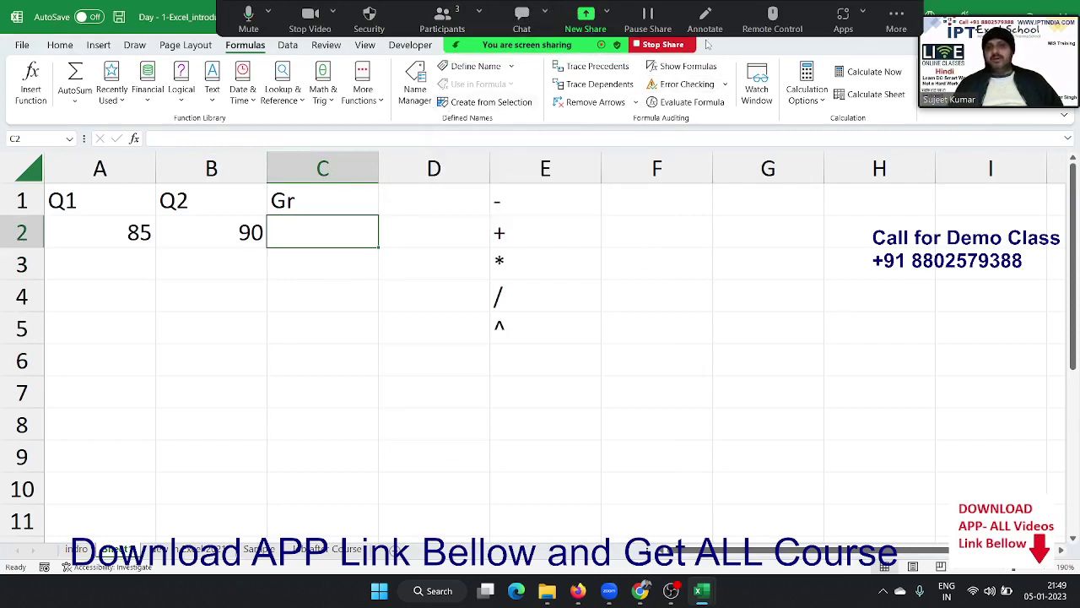
Step: Hand-draw the fraction (Q2 − Q1) / Q1 over the sheet with Zoom's Draw annotation tool
{"action": "left_click", "coordinate": [705, 21]}
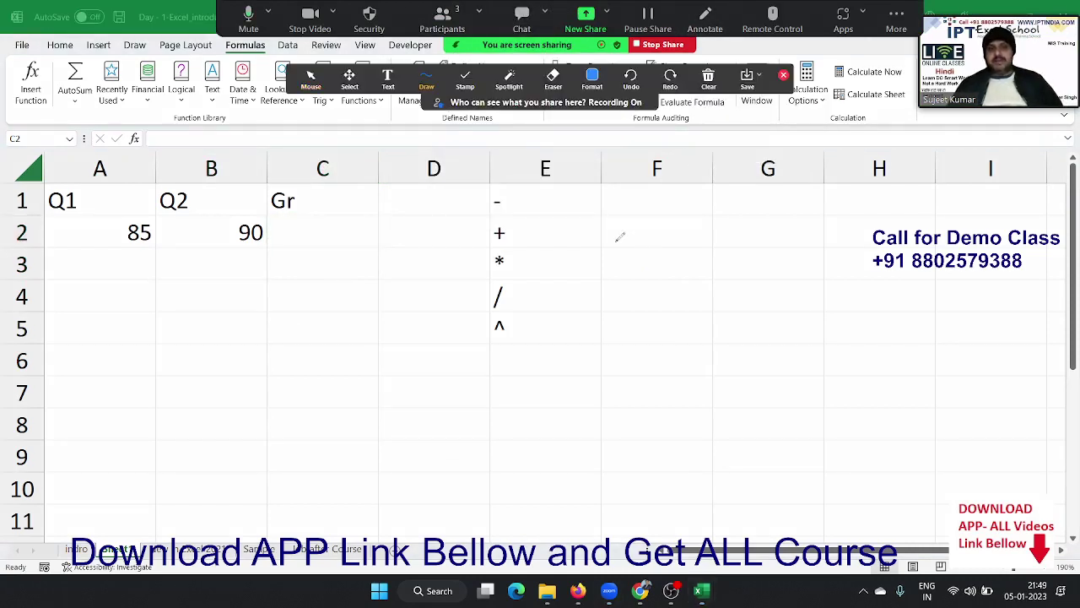
{"action": "mouse_move", "coordinate": [601, 218]}
{"action": "left_mouse_down"}
{"action": "mouse_move", "coordinate": [679, 263]}
{"action": "mouse_move", "coordinate": [731, 259]}
{"action": "mouse_move", "coordinate": [775, 235]}
{"action": "left_mouse_up"}
{"action": "left_click_drag", "start_coordinate": [812, 198], "coordinate": [912, 246]}
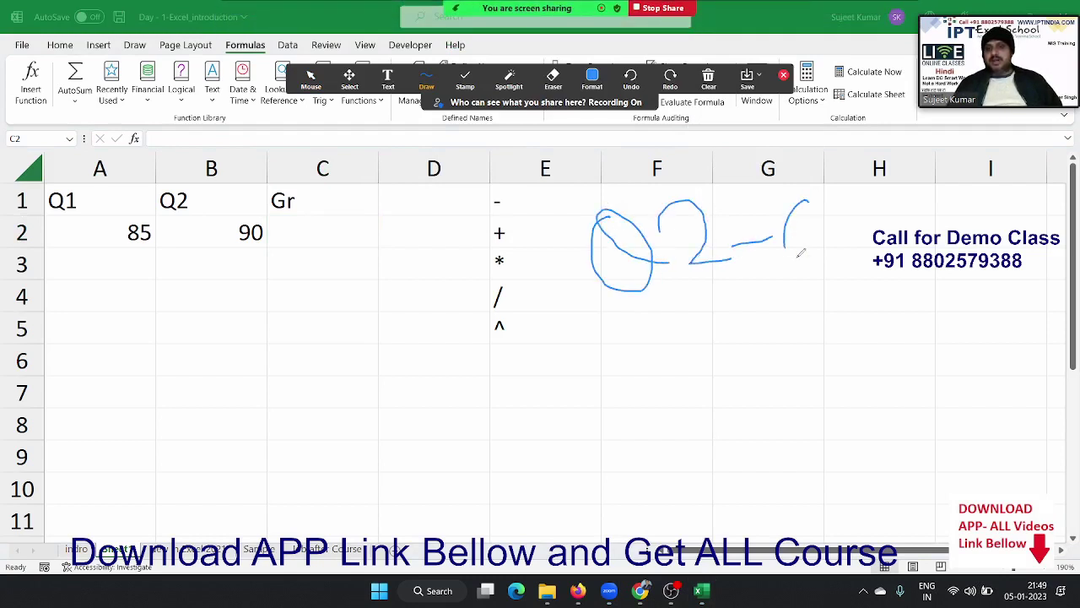
{"action": "left_click_drag", "start_coordinate": [901, 201], "coordinate": [933, 270]}
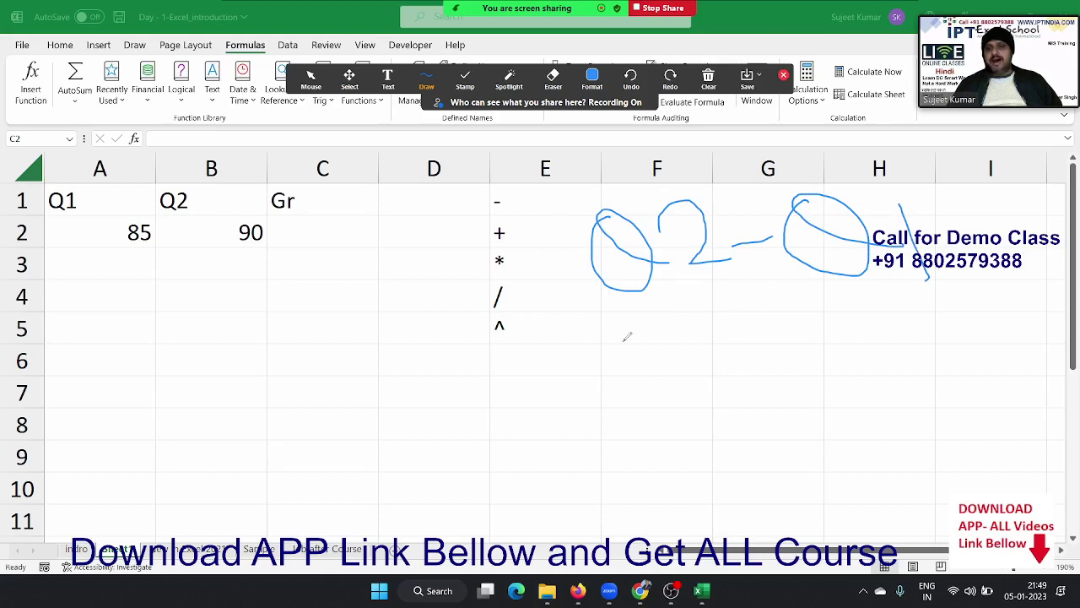
{"action": "left_click_drag", "start_coordinate": [622, 338], "coordinate": [984, 302]}
{"action": "left_click_drag", "start_coordinate": [791, 334], "coordinate": [864, 397]}
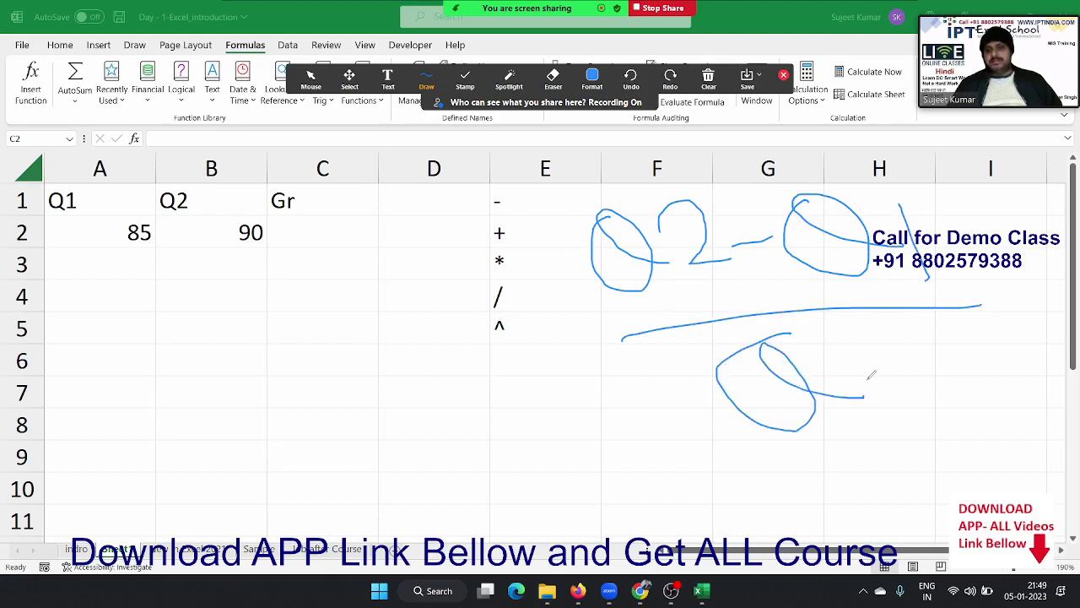
{"action": "left_click_drag", "start_coordinate": [851, 358], "coordinate": [883, 405]}
{"action": "left_click", "coordinate": [784, 76]}
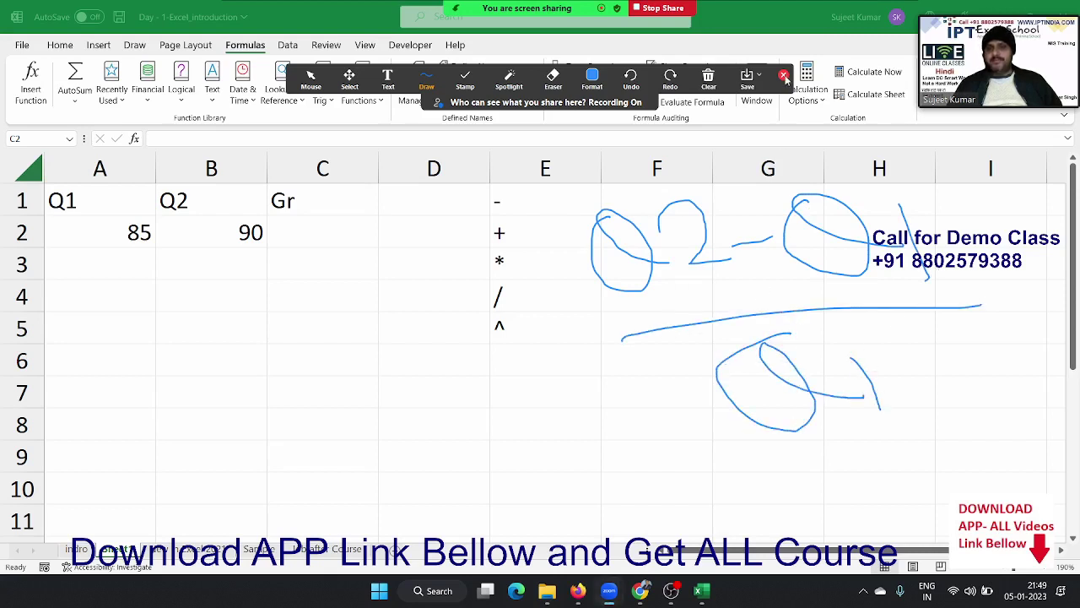
Step: Enter the growth formula =(B2-A2)/A2 in cell C2
{"action": "left_click", "coordinate": [293, 227]}
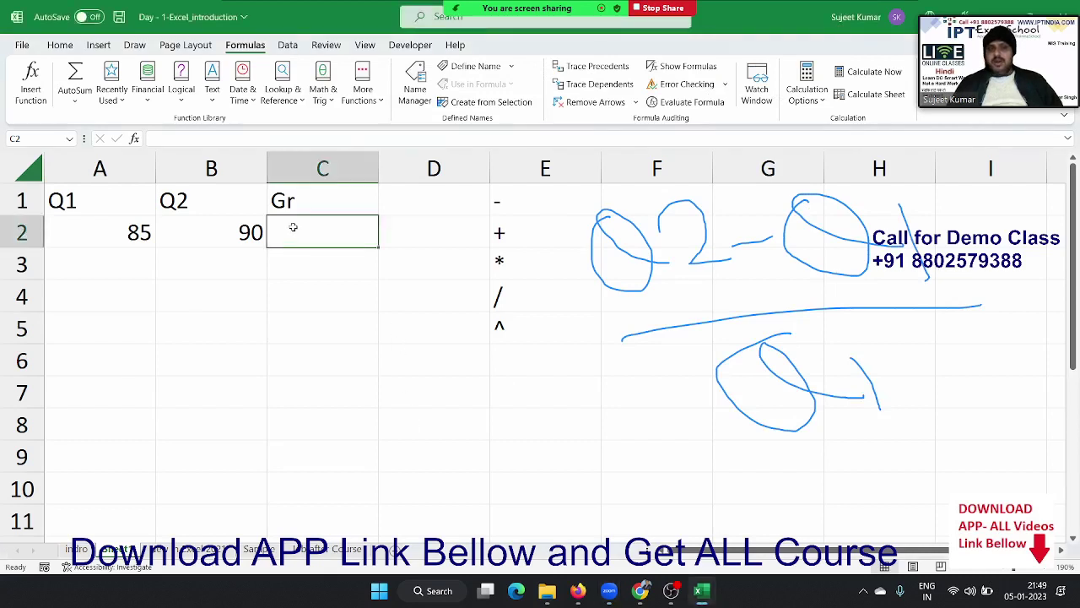
{"action": "type", "text": "=("}
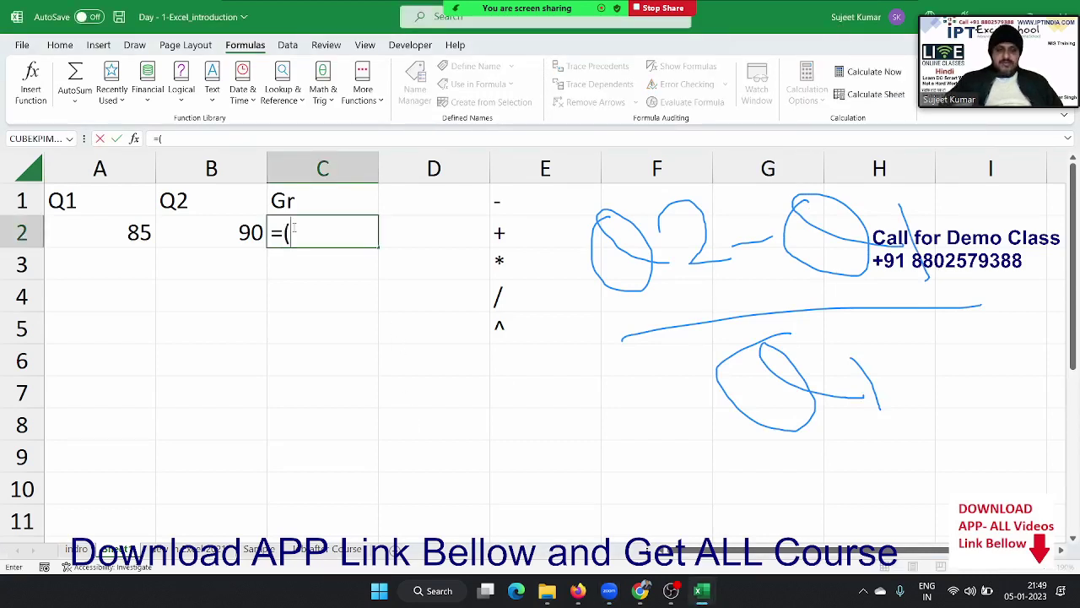
{"action": "left_click", "coordinate": [258, 238]}
{"action": "type", "text": "-"}
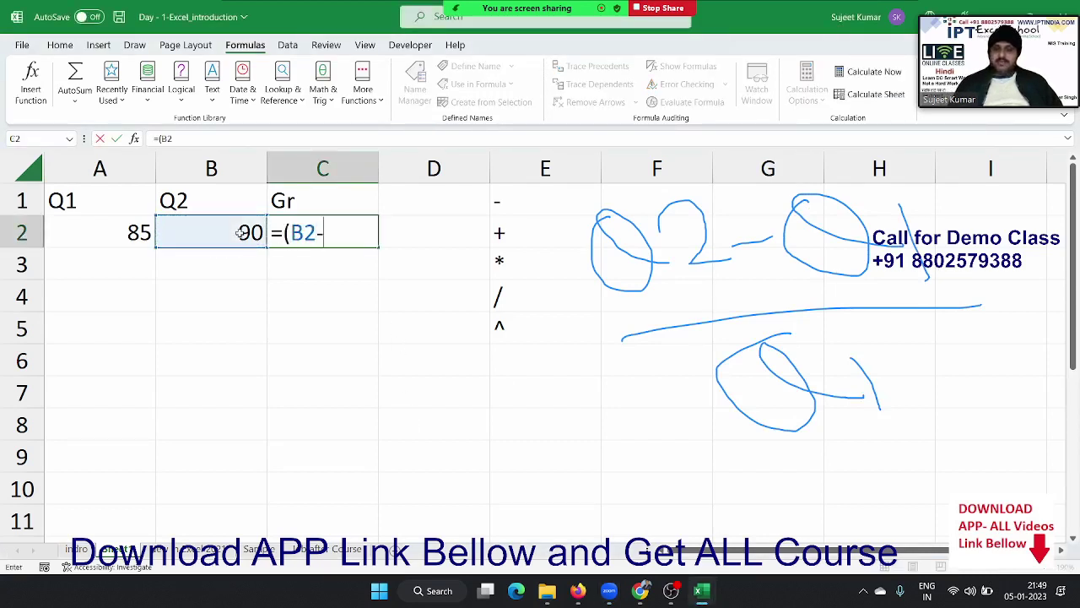
{"action": "left_click", "coordinate": [69, 219]}
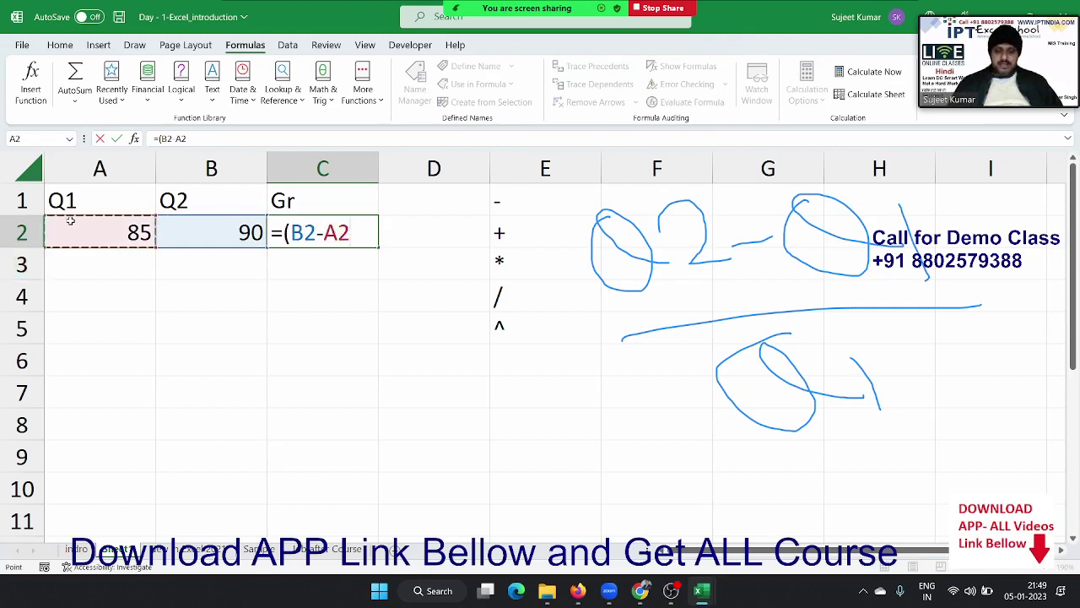
{"action": "type", "text": ")/"}
{"action": "left_click", "coordinate": [70, 220]}
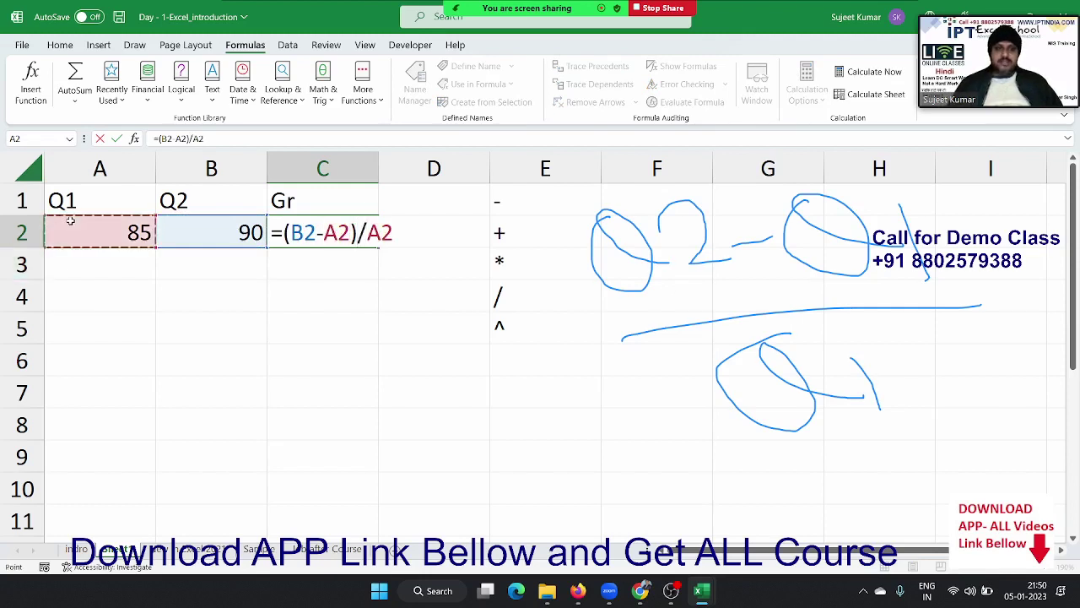
{"action": "key", "text": "Return"}
Step: Format C2 with Percent Style so the growth shows as 6%
{"action": "key", "text": "Up"}
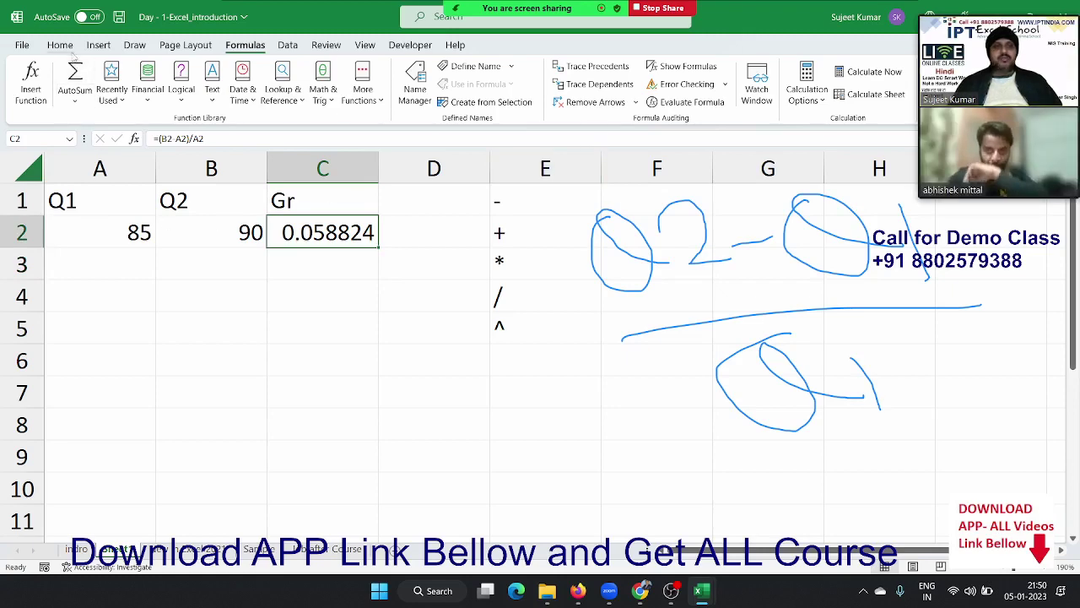
{"action": "left_click", "coordinate": [66, 46]}
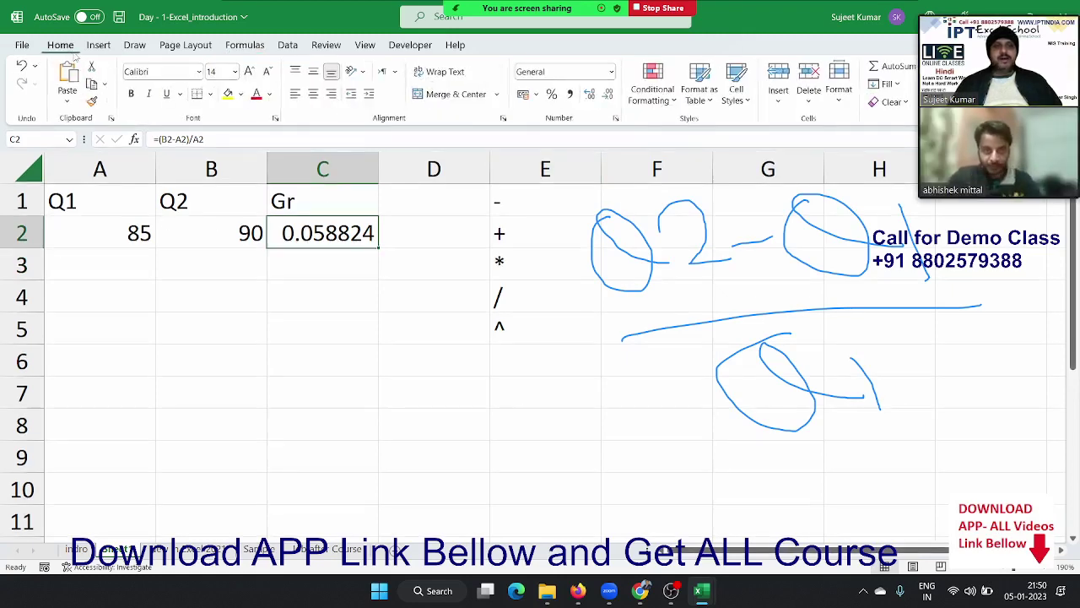
{"action": "left_click", "coordinate": [552, 95]}
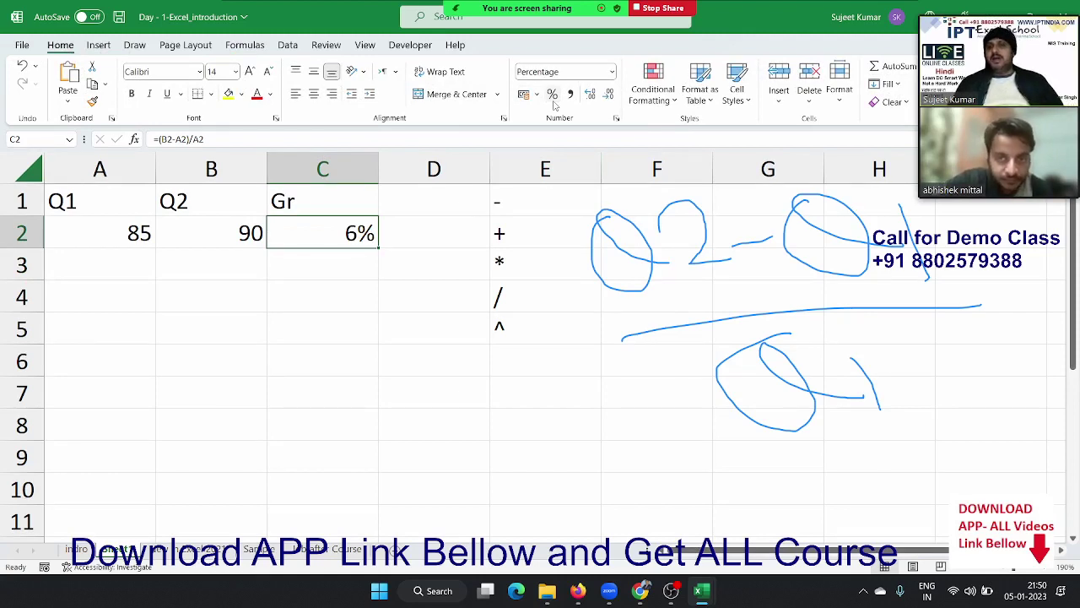
{"action": "left_click", "coordinate": [359, 234]}
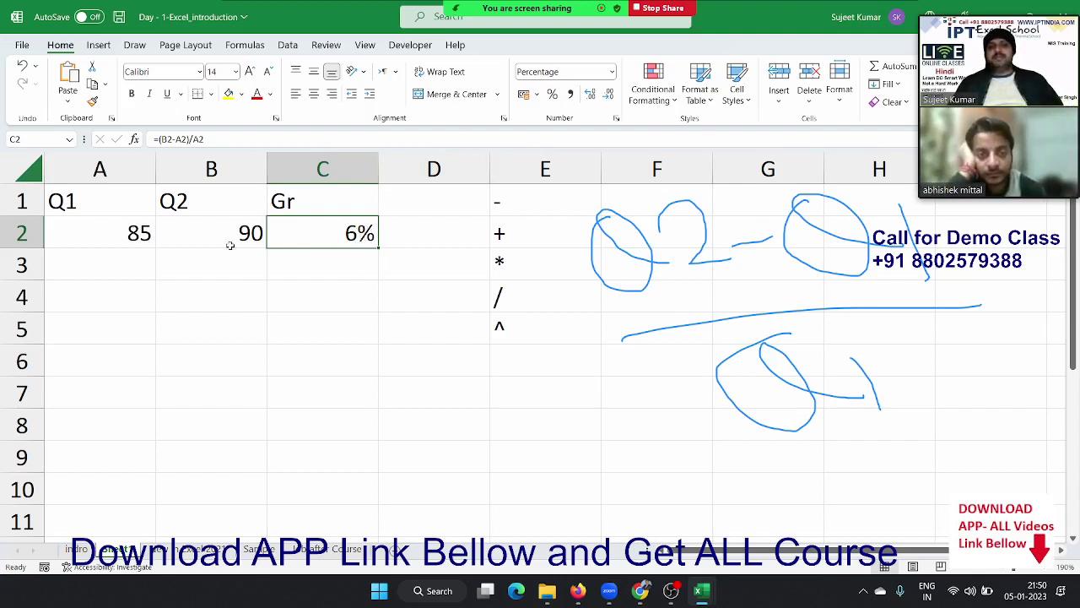
{"action": "left_click", "coordinate": [132, 235]}
{"action": "left_click", "coordinate": [196, 243]}
{"action": "left_click", "coordinate": [110, 242]}
{"action": "left_click", "coordinate": [208, 241]}
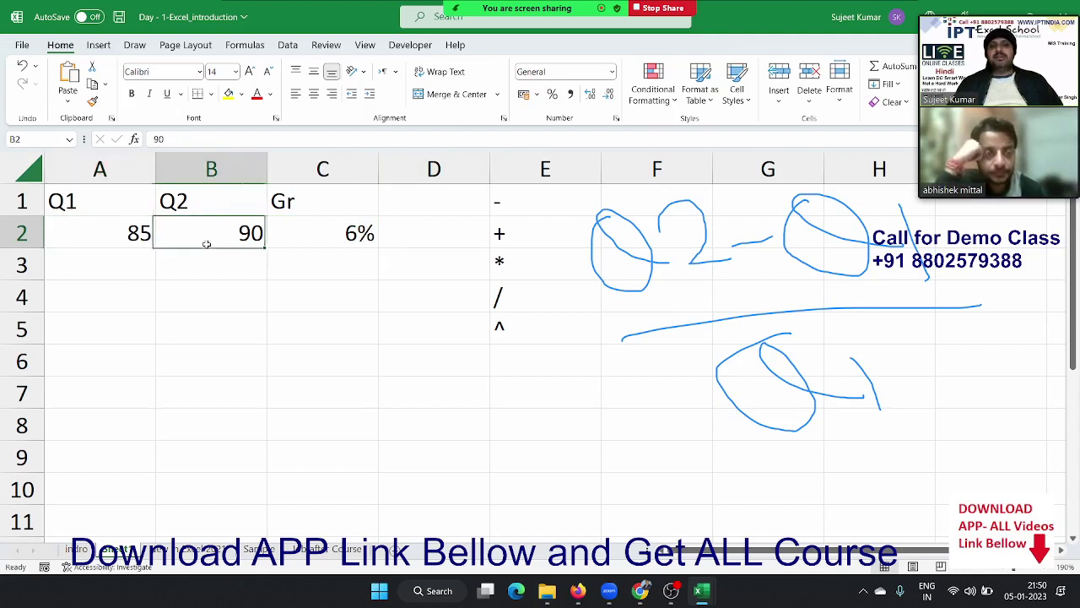
{"action": "left_click", "coordinate": [124, 242]}
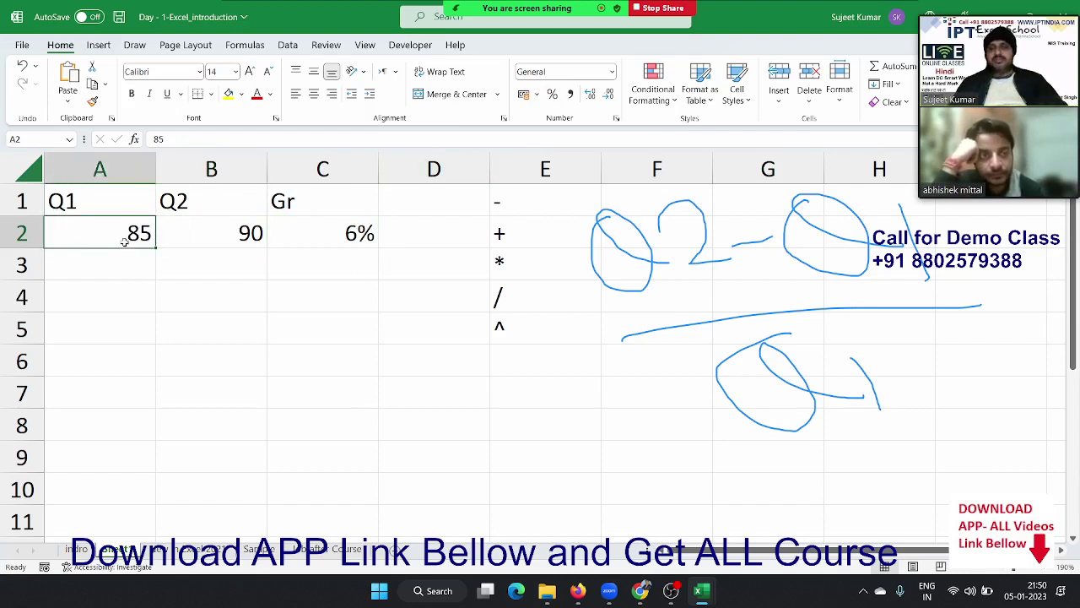
{"action": "left_click", "coordinate": [175, 234]}
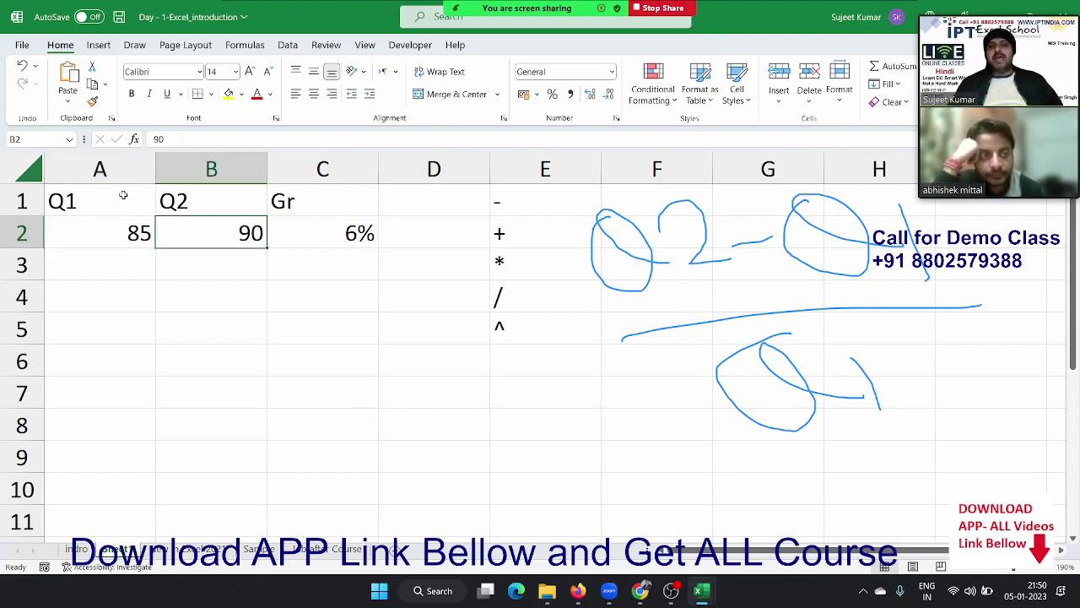
{"action": "left_click_drag", "start_coordinate": [96, 169], "coordinate": [201, 179]}
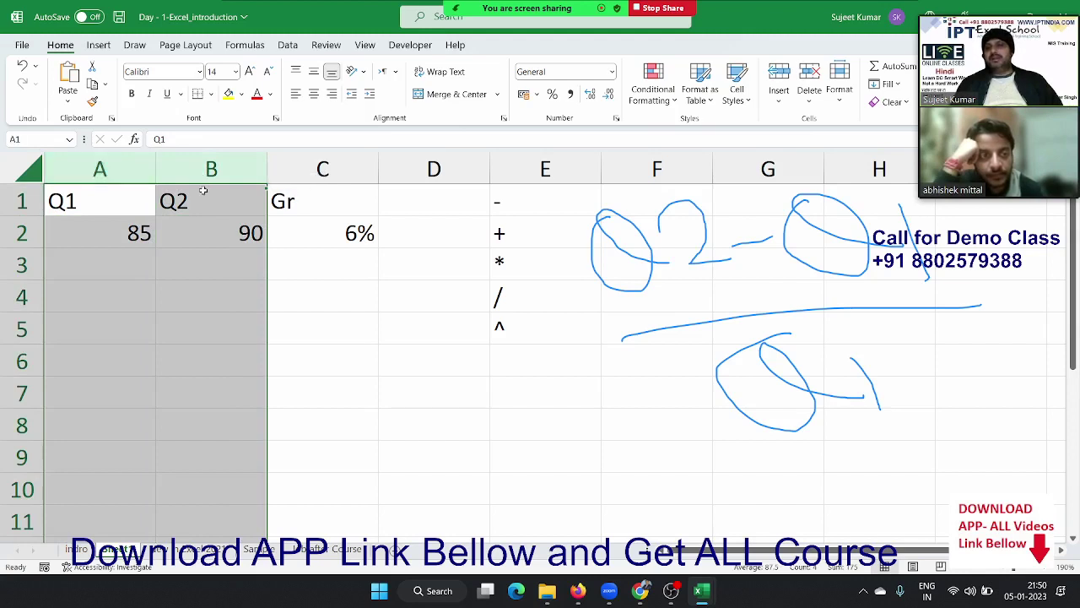
{"action": "left_click", "coordinate": [166, 233]}
{"action": "left_click_drag", "start_coordinate": [99, 176], "coordinate": [181, 173]}
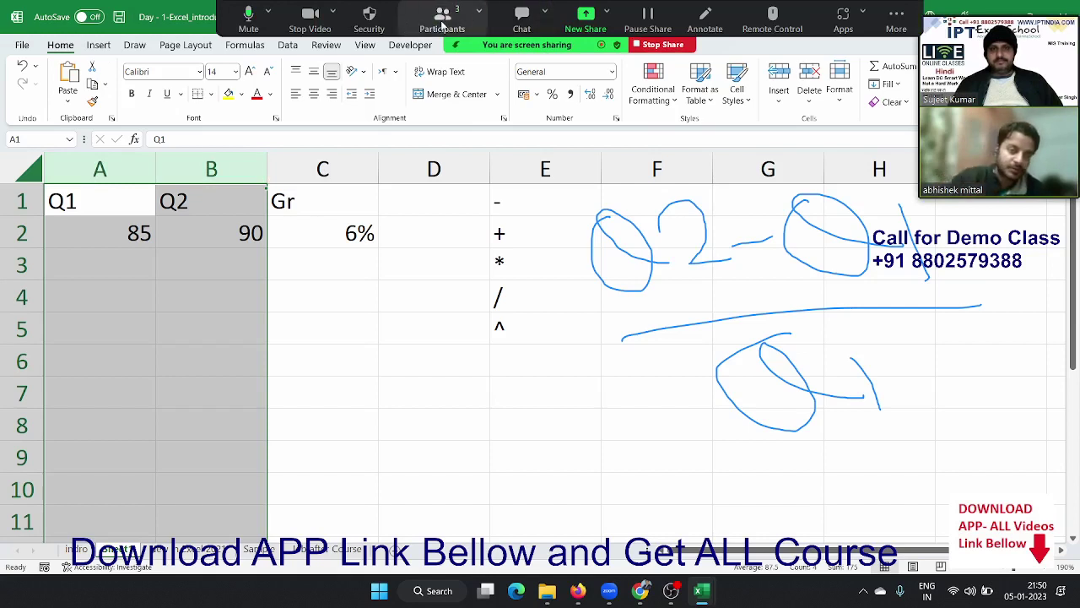
Step: Clear All Drawings from the Zoom annotations, then select the Q1 and Q2 cells in columns A–B
{"action": "left_click", "coordinate": [442, 19]}
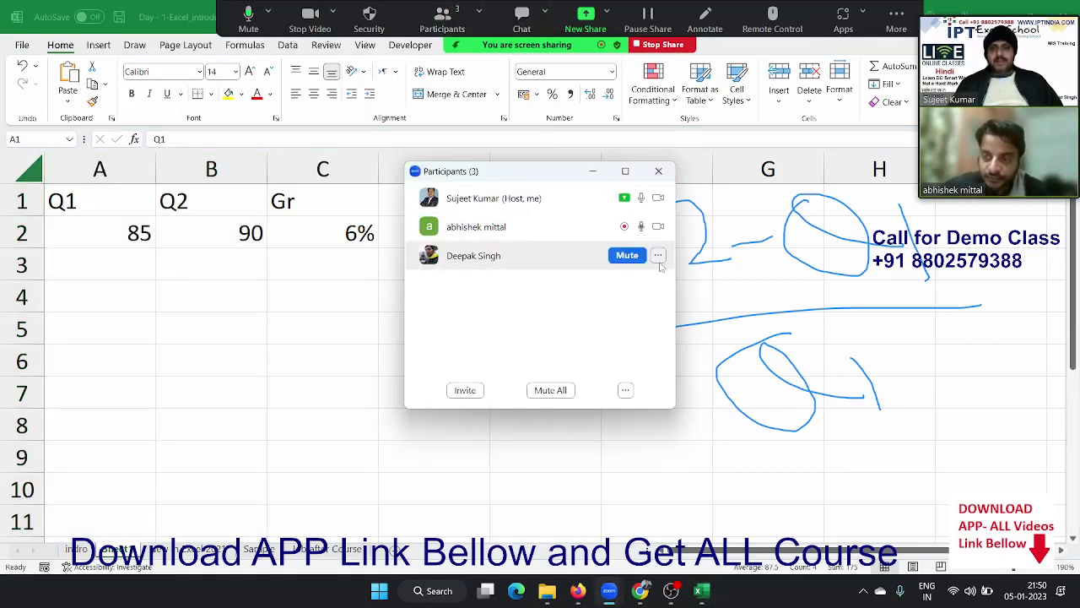
{"action": "left_click", "coordinate": [659, 171]}
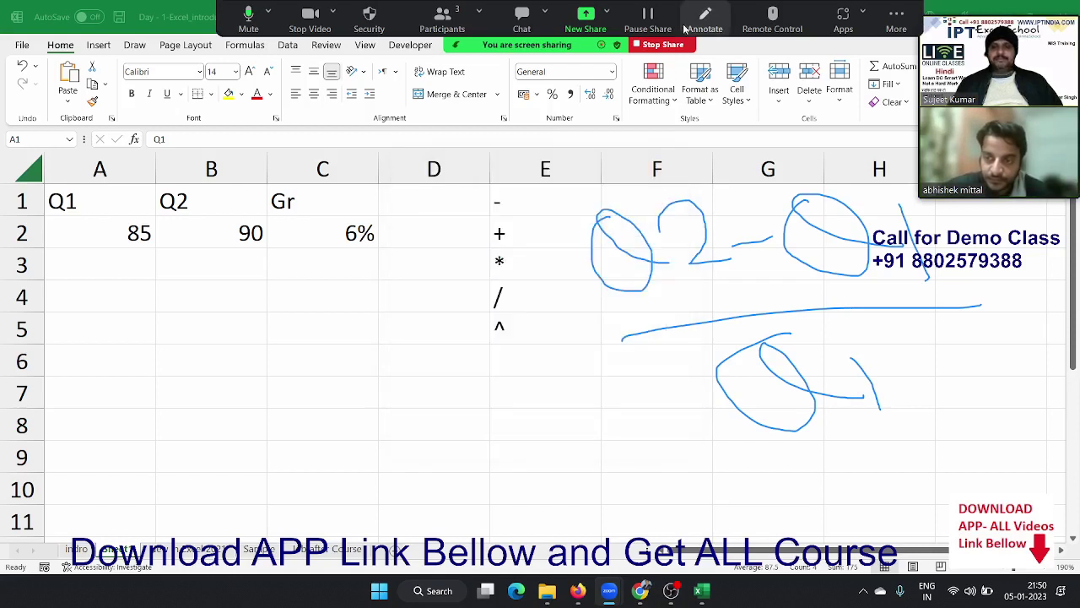
{"action": "left_click", "coordinate": [705, 17]}
{"action": "left_click", "coordinate": [709, 80]}
{"action": "left_click", "coordinate": [757, 130]}
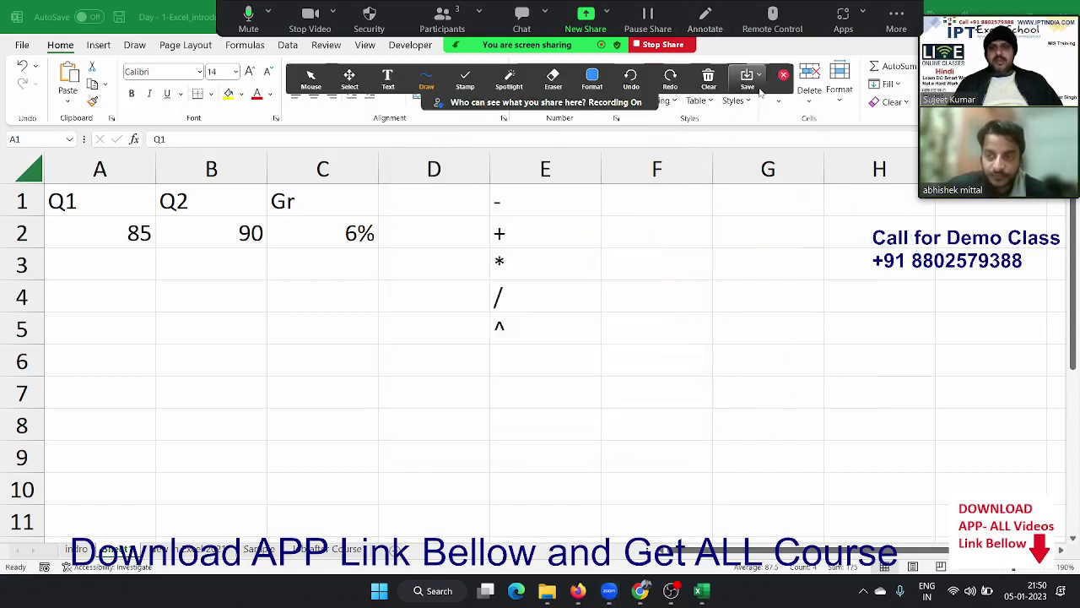
{"action": "left_click", "coordinate": [785, 77]}
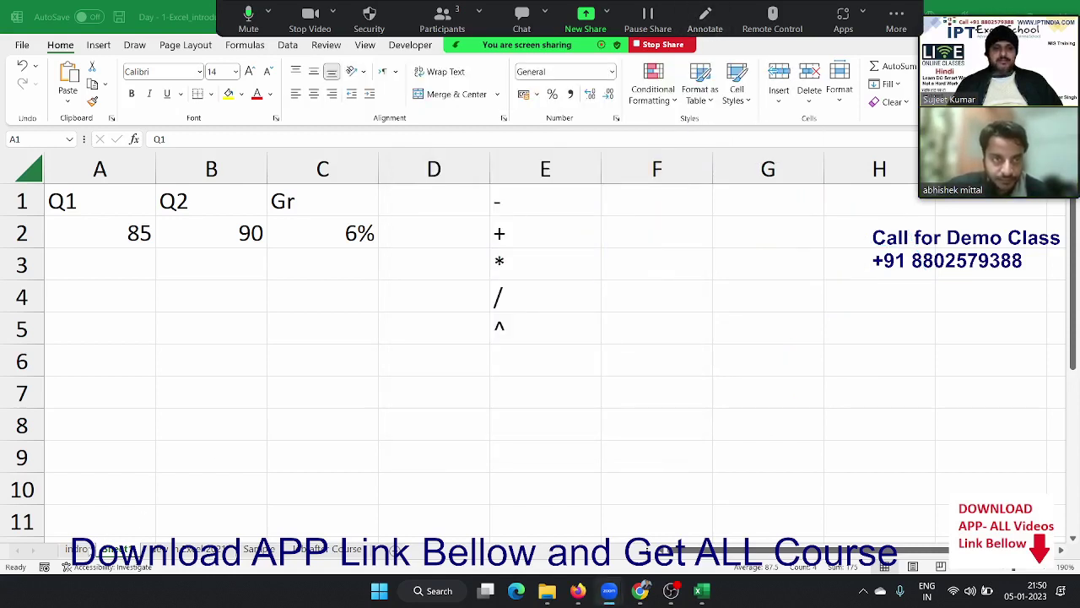
{"action": "left_click_drag", "start_coordinate": [84, 201], "coordinate": [97, 496]}
Step: Return to the Introduction to MS-Excel sheet and reopen Day - 23 Dashboard Pivot 03 Complete from Recent
{"action": "left_click", "coordinate": [77, 548]}
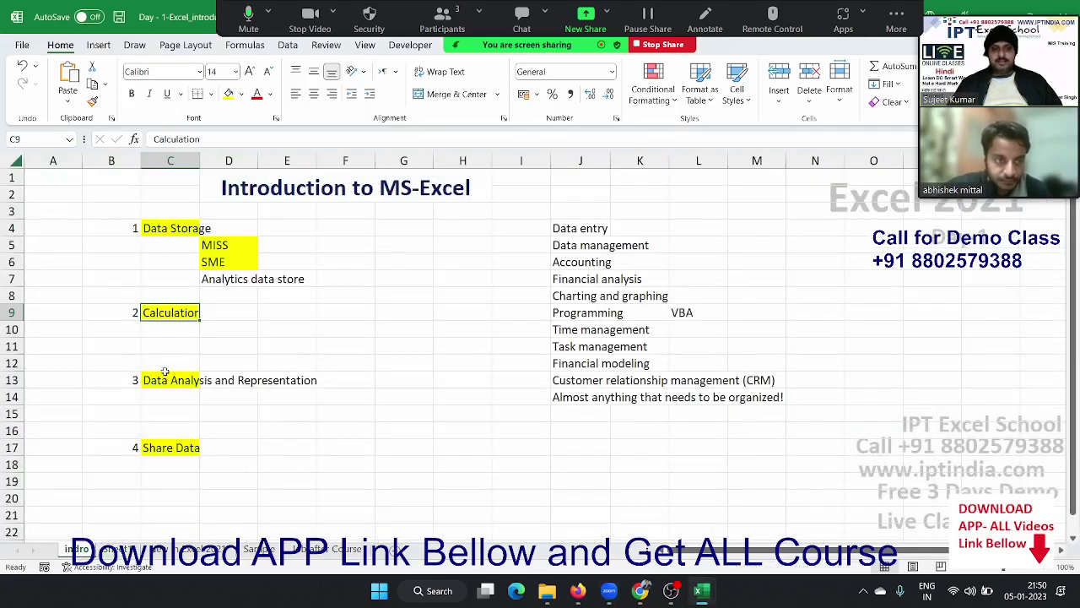
{"action": "left_click", "coordinate": [169, 377]}
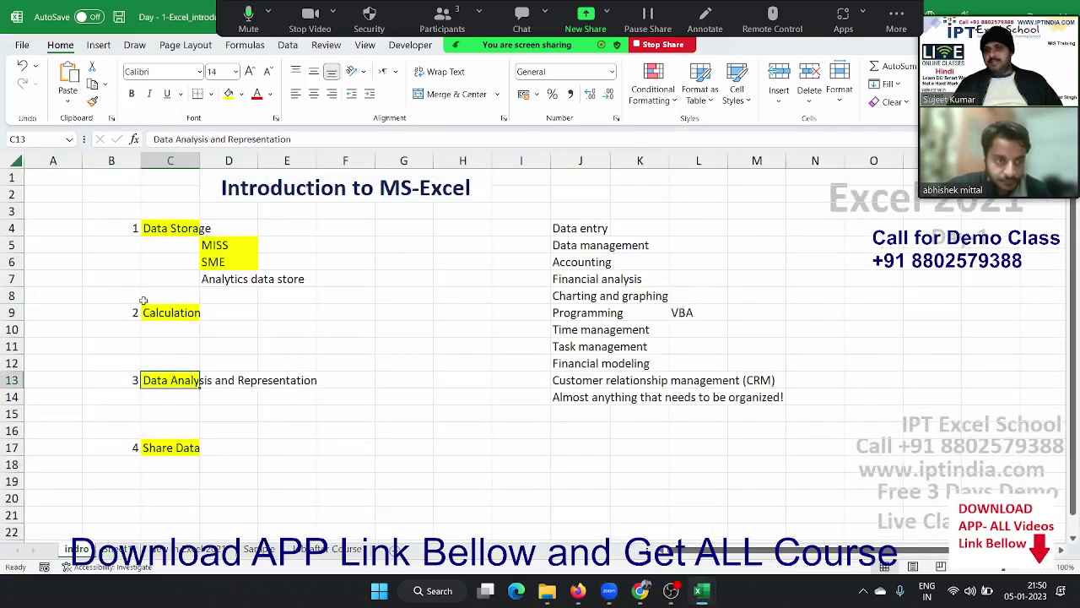
{"action": "left_click", "coordinate": [25, 47]}
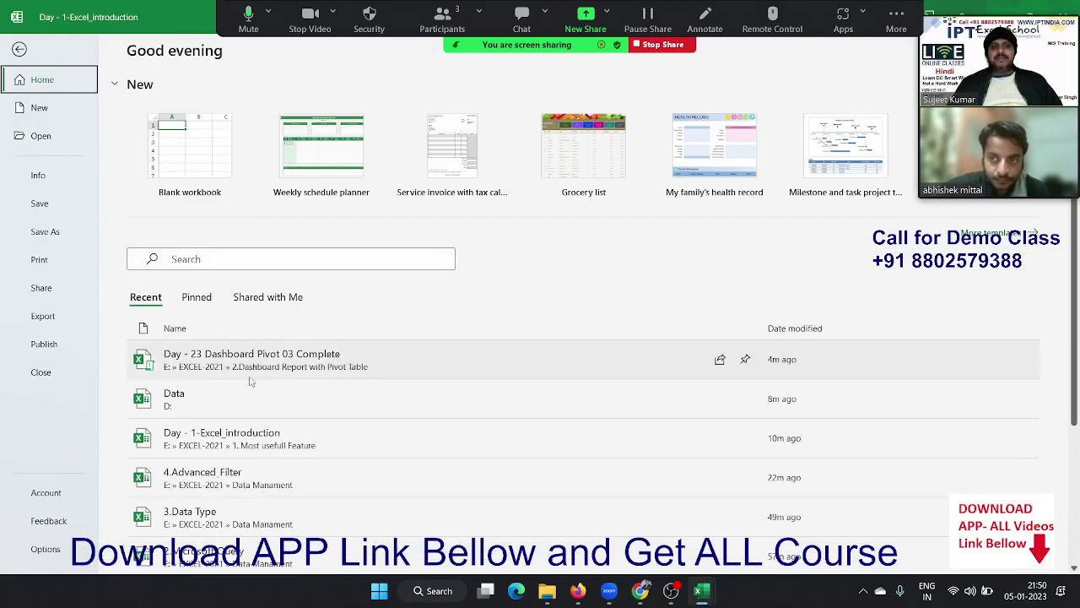
{"action": "left_click", "coordinate": [287, 370]}
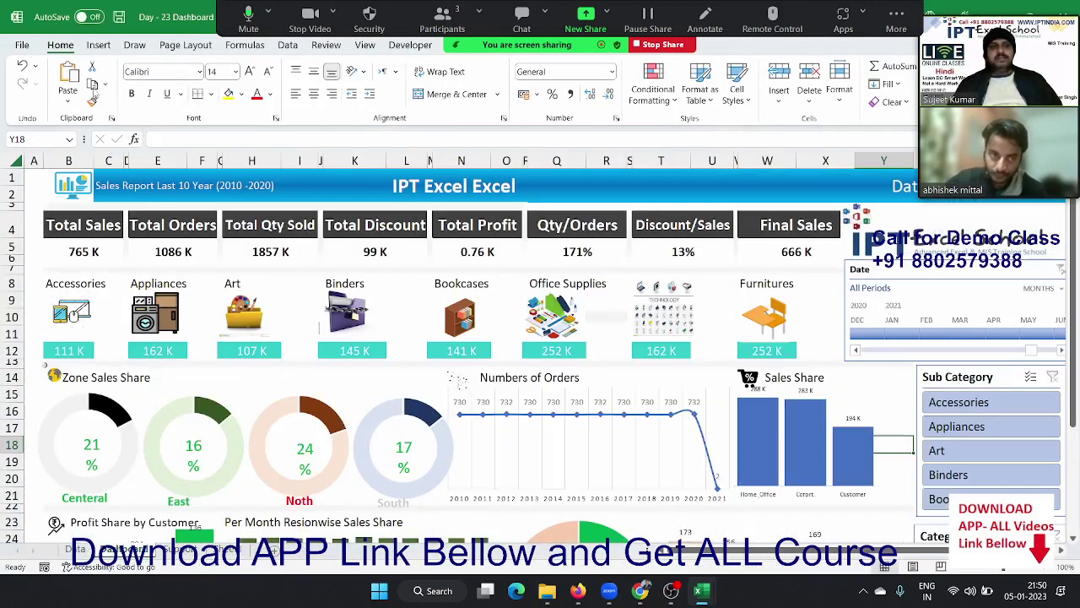
Step: Close the Day - 23 dashboard and bring up the 2.Dashboard Report with Pivot Table folder
{"action": "left_click", "coordinate": [22, 45]}
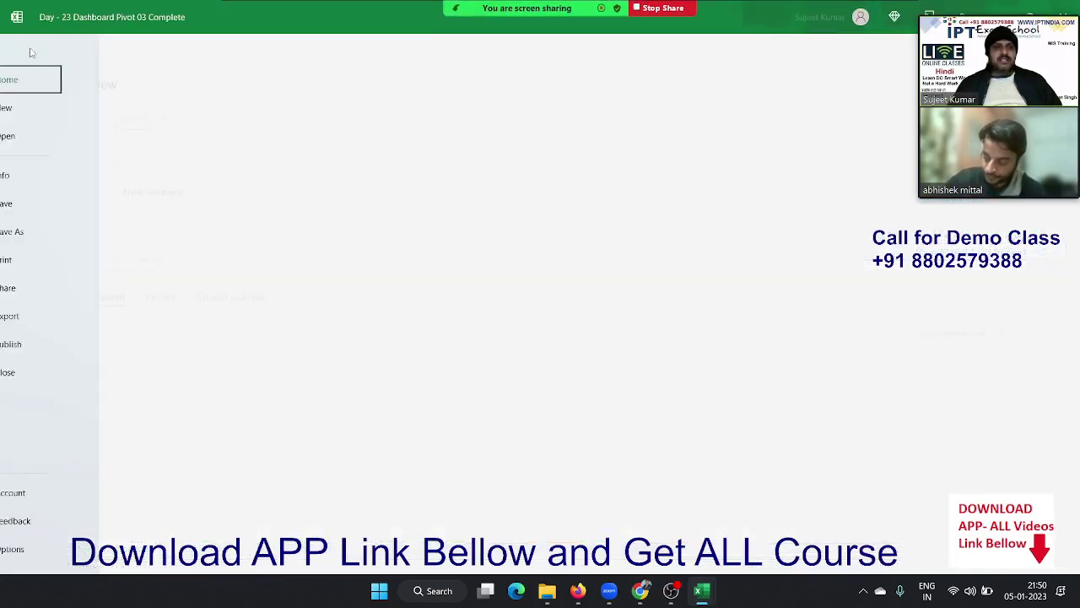
{"action": "left_click", "coordinate": [62, 372]}
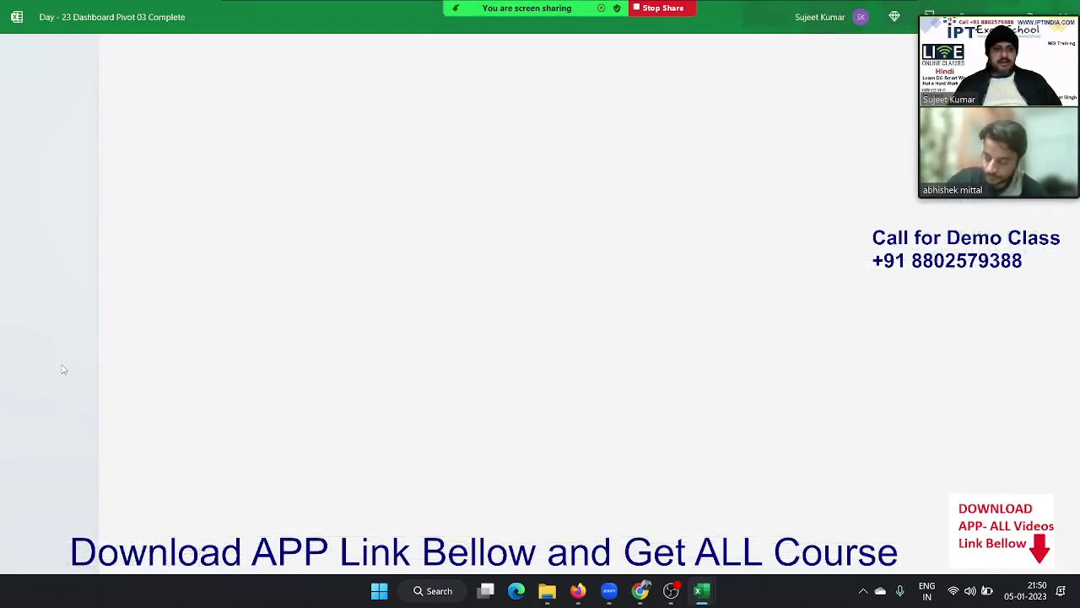
{"action": "left_click", "coordinate": [547, 590]}
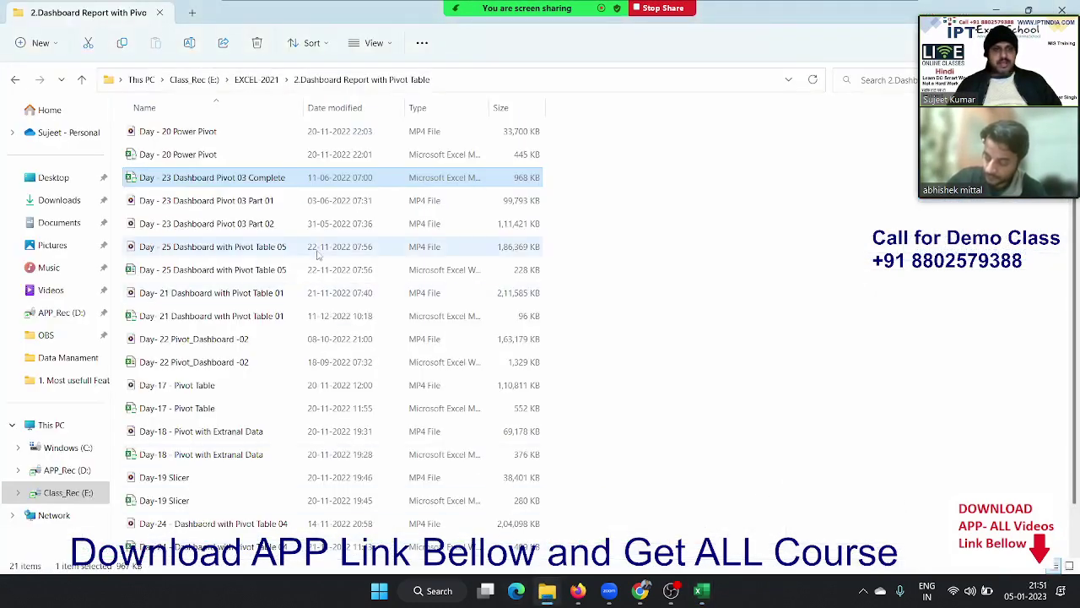
Step: Open the Day - 25 Dashboard with Pivot Table 05 Excel file to view its accounts, expenses and income dashboard
{"action": "left_click", "coordinate": [251, 271]}
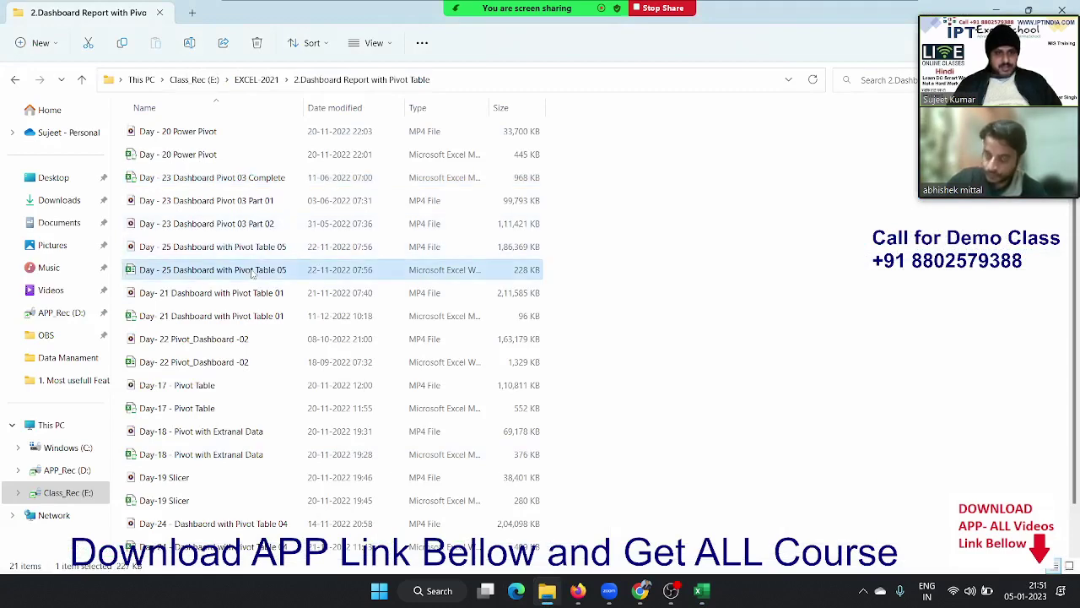
{"action": "double_click", "coordinate": [251, 271]}
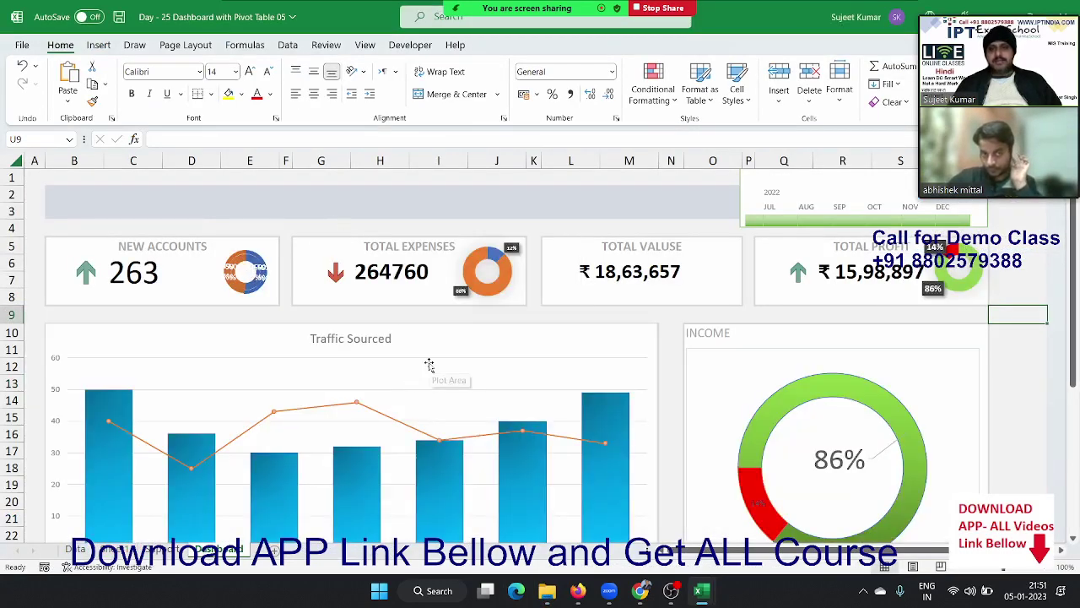
Step: Scroll through the Day - 25 dashboard and glance at the Data sheet before returning to Dashboard
{"action": "scroll", "coordinate": [429, 364], "scroll_direction": "down", "scroll_amount": 3}
{"action": "scroll", "coordinate": [428, 365], "scroll_direction": "down", "scroll_amount": 2}
{"action": "scroll", "coordinate": [429, 364], "scroll_direction": "down", "scroll_amount": 1}
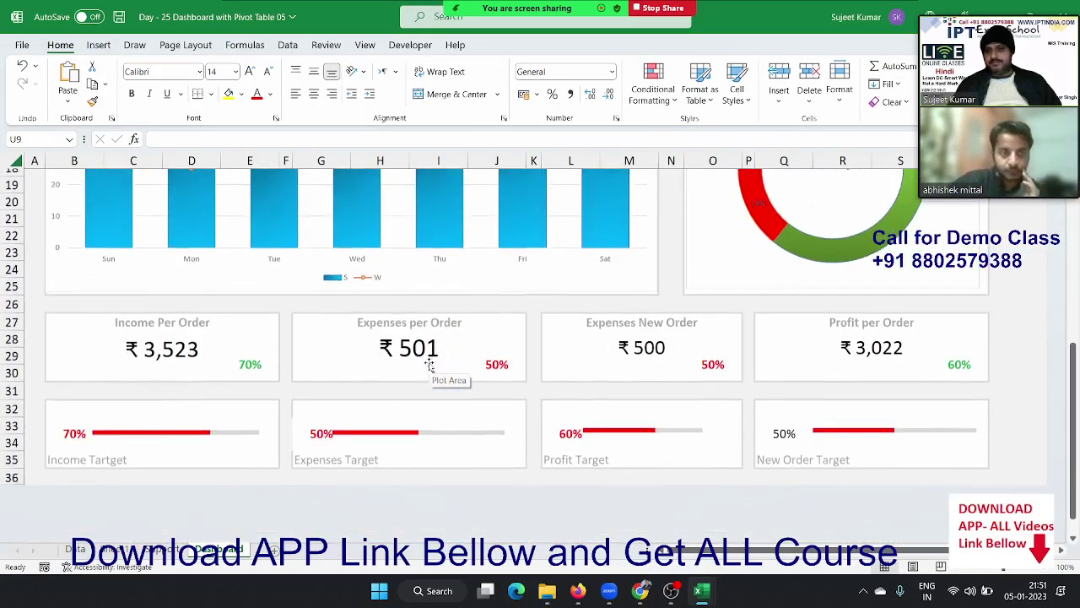
{"action": "scroll", "coordinate": [429, 365], "scroll_direction": "up", "scroll_amount": 2}
{"action": "scroll", "coordinate": [432, 369], "scroll_direction": "up", "scroll_amount": 1}
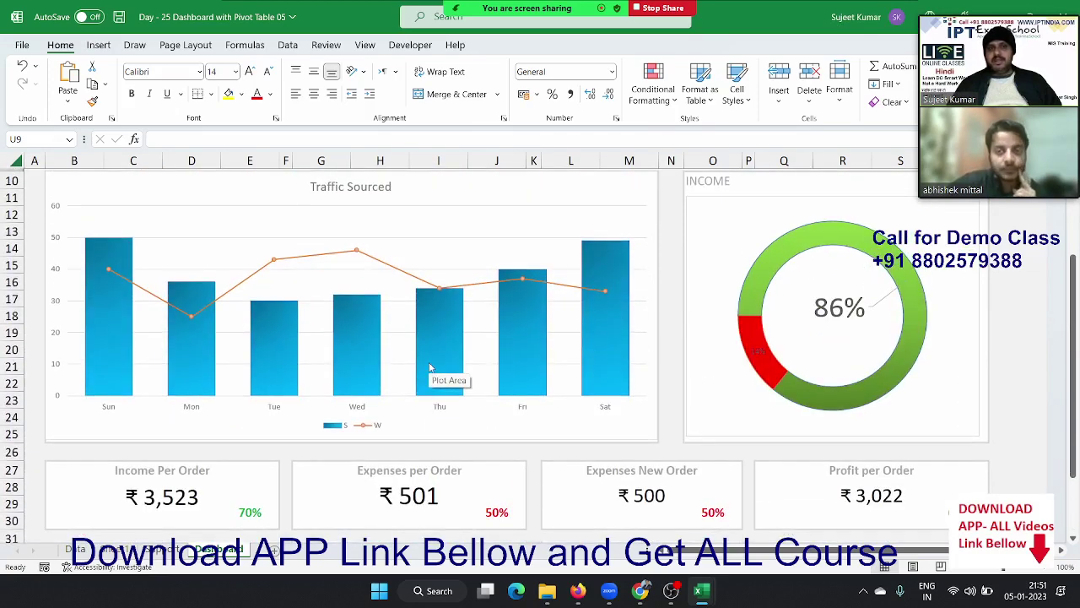
{"action": "scroll", "coordinate": [372, 396], "scroll_direction": "up", "scroll_amount": 3}
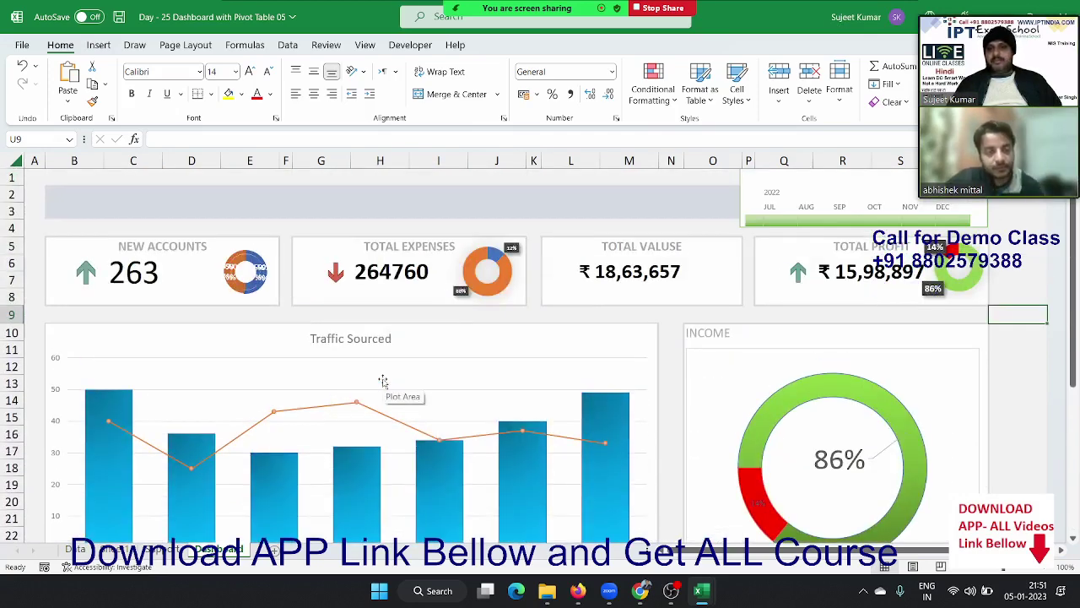
{"action": "scroll", "coordinate": [383, 381], "scroll_direction": "down", "scroll_amount": 1}
{"action": "scroll", "coordinate": [355, 390], "scroll_direction": "down", "scroll_amount": 2}
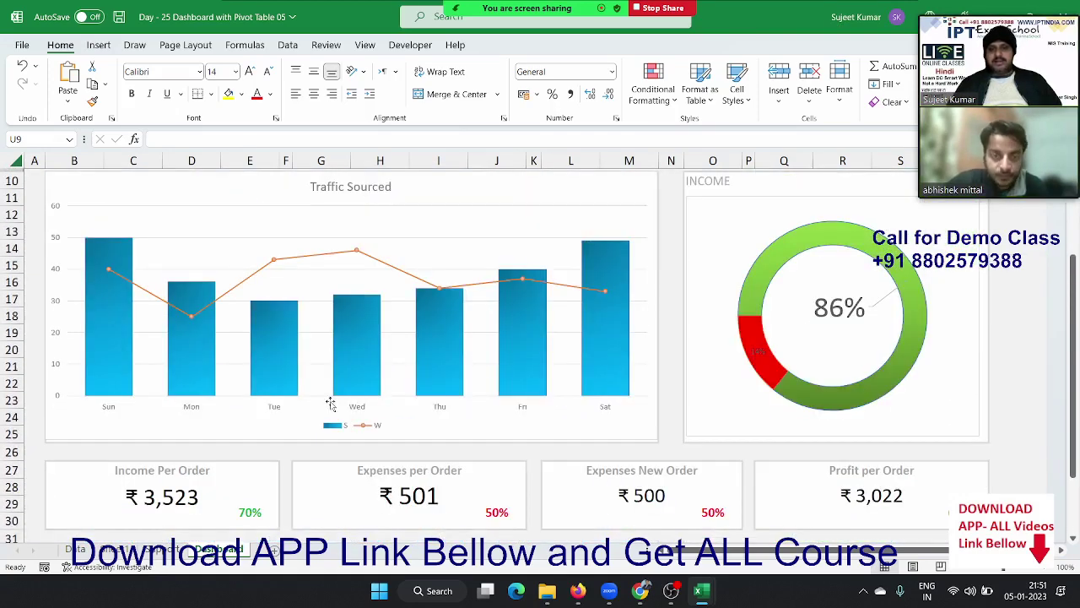
{"action": "scroll", "coordinate": [330, 402], "scroll_direction": "down", "scroll_amount": 2}
{"action": "scroll", "coordinate": [330, 401], "scroll_direction": "up", "scroll_amount": 3}
{"action": "scroll", "coordinate": [328, 406], "scroll_direction": "up", "scroll_amount": 1}
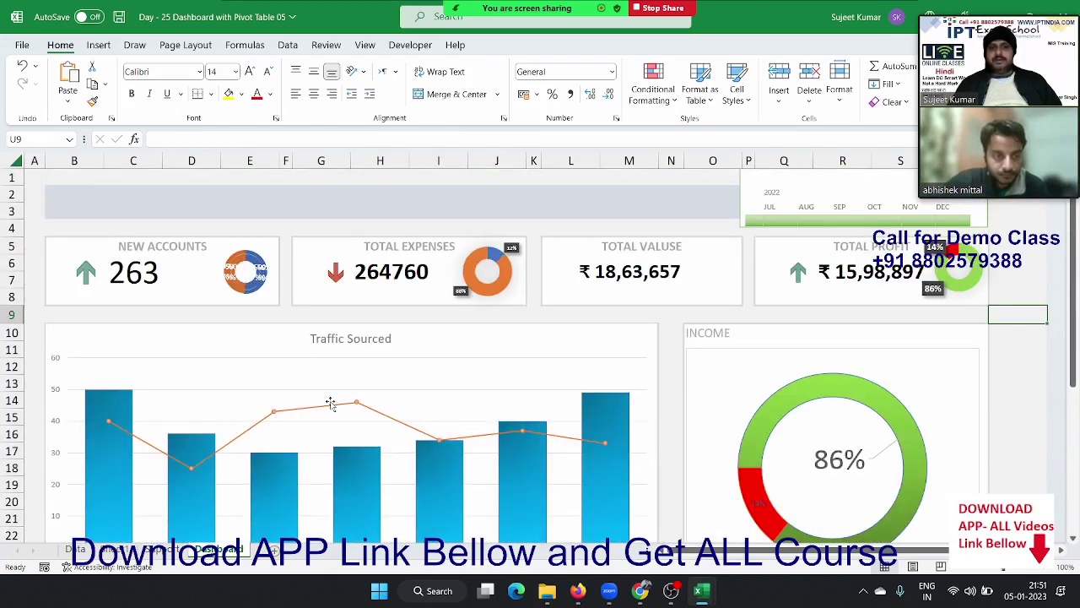
{"action": "scroll", "coordinate": [325, 409], "scroll_direction": "down", "scroll_amount": 2}
{"action": "scroll", "coordinate": [319, 412], "scroll_direction": "down", "scroll_amount": 3}
{"action": "left_click", "coordinate": [75, 550]}
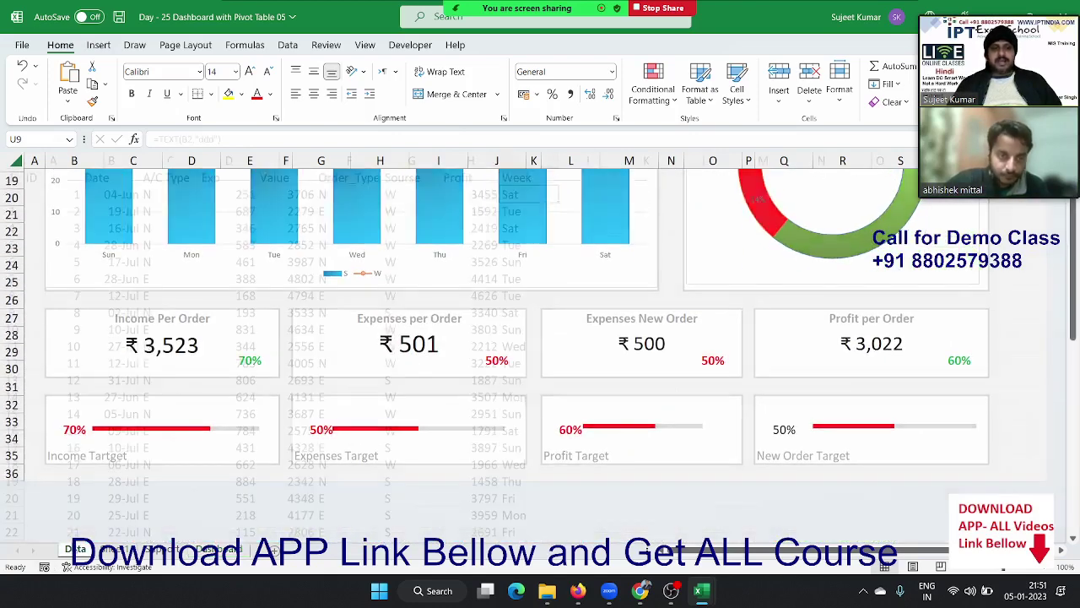
{"action": "left_click", "coordinate": [218, 550]}
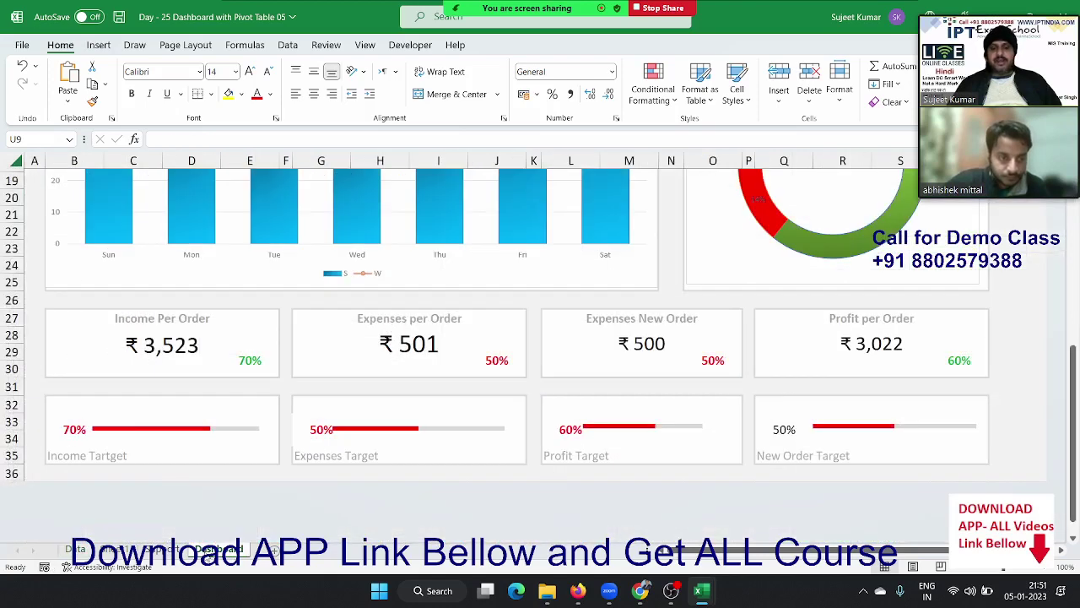
Step: Filter the timeline to JUL, giving 129 new accounts and 131024 total expenses
{"action": "scroll", "coordinate": [566, 412], "scroll_direction": "up", "scroll_amount": 3}
{"action": "scroll", "coordinate": [565, 413], "scroll_direction": "up", "scroll_amount": 2}
{"action": "scroll", "coordinate": [565, 414], "scroll_direction": "up", "scroll_amount": 1}
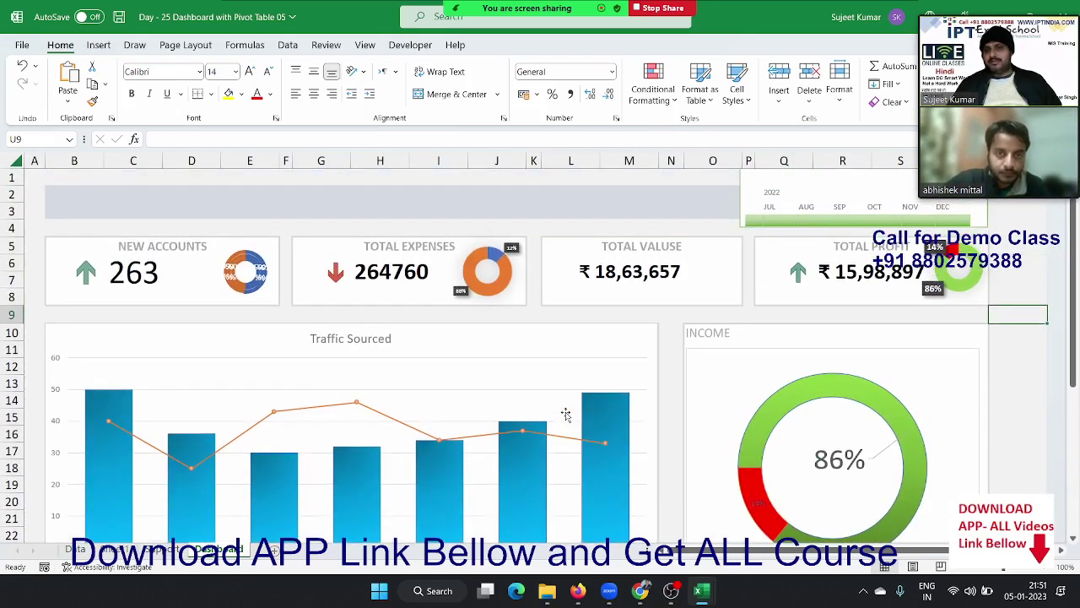
{"action": "left_click", "coordinate": [369, 265]}
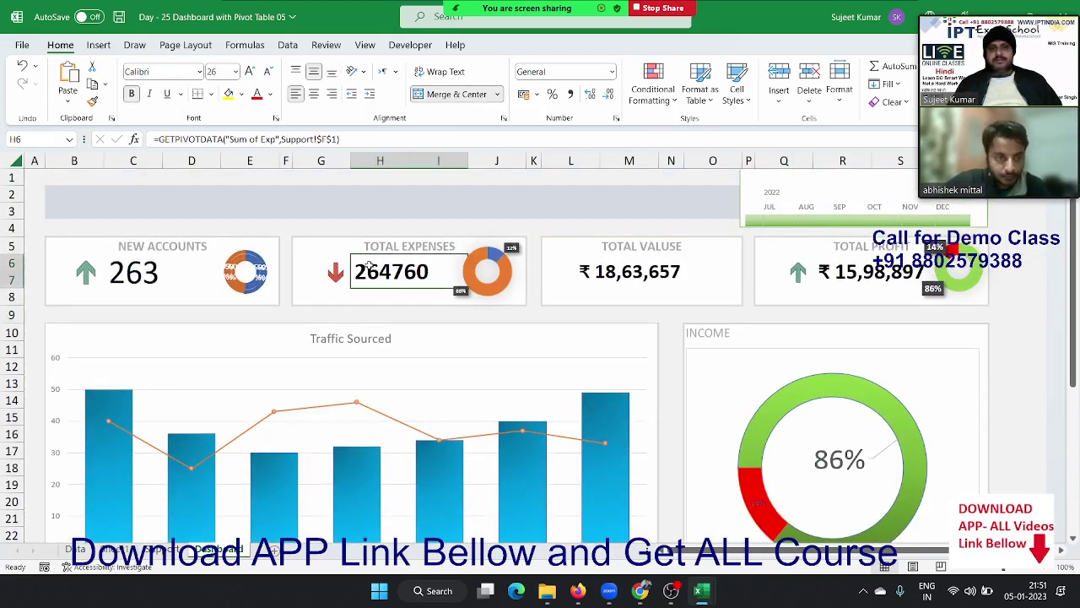
{"action": "left_click", "coordinate": [769, 222]}
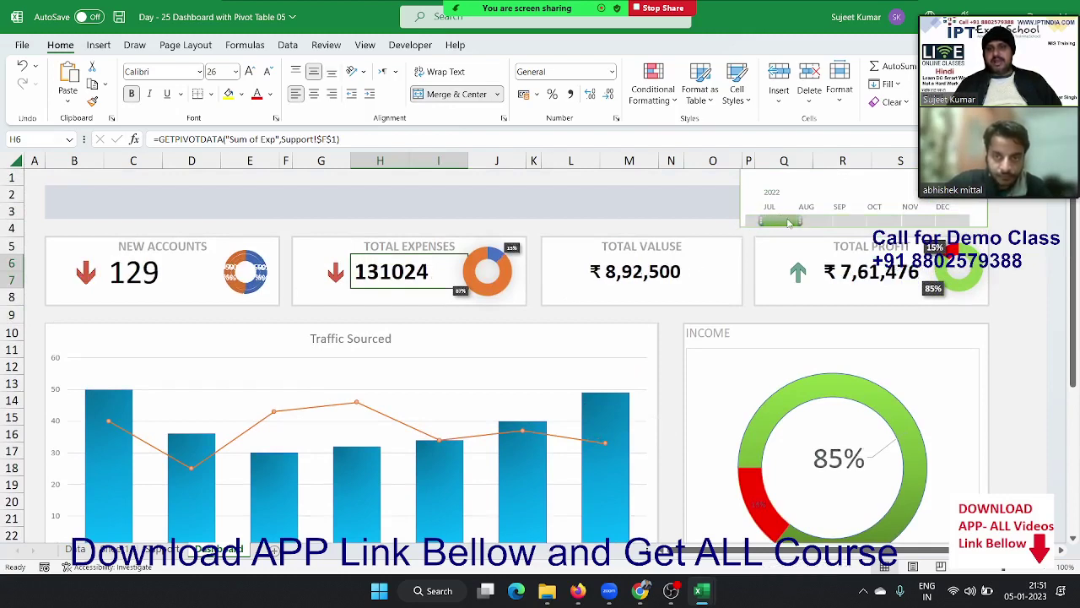
Step: Try August and wider date periods on the timeline slicer, then narrow it back to July
{"action": "mouse_move", "coordinate": [788, 222]}
{"action": "left_mouse_down"}
{"action": "mouse_move", "coordinate": [855, 219]}
{"action": "mouse_move", "coordinate": [757, 230]}
{"action": "left_mouse_up"}
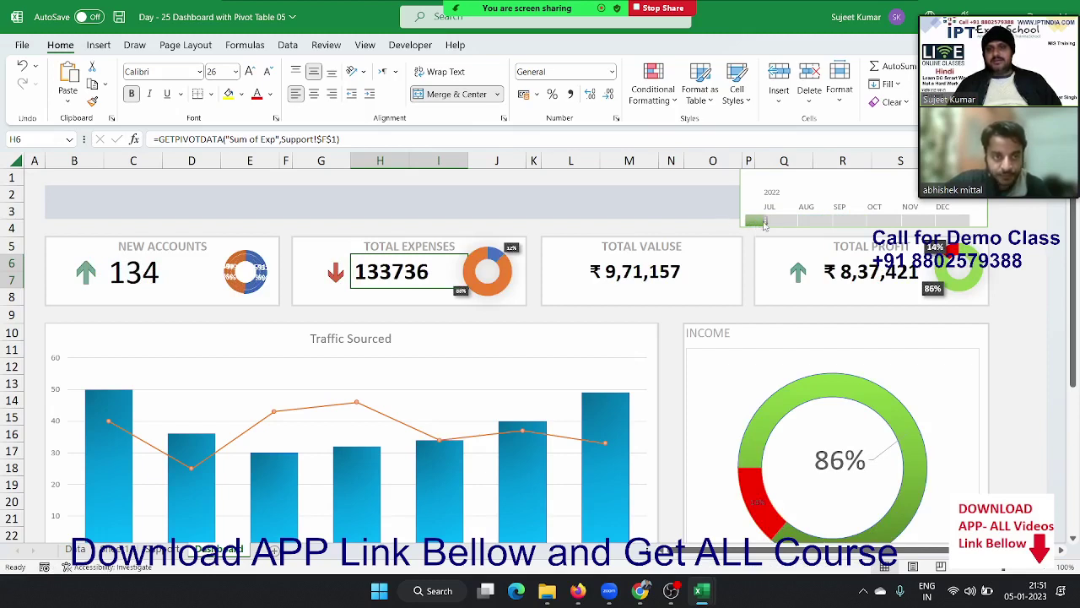
{"action": "left_click_drag", "start_coordinate": [764, 224], "coordinate": [777, 224]}
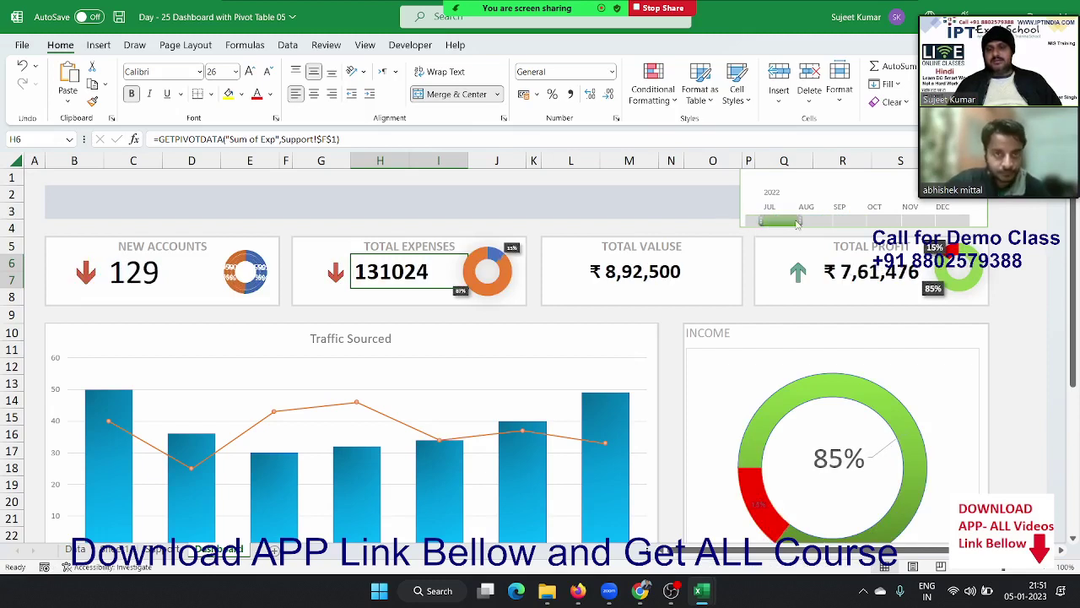
{"action": "left_click", "coordinate": [800, 223]}
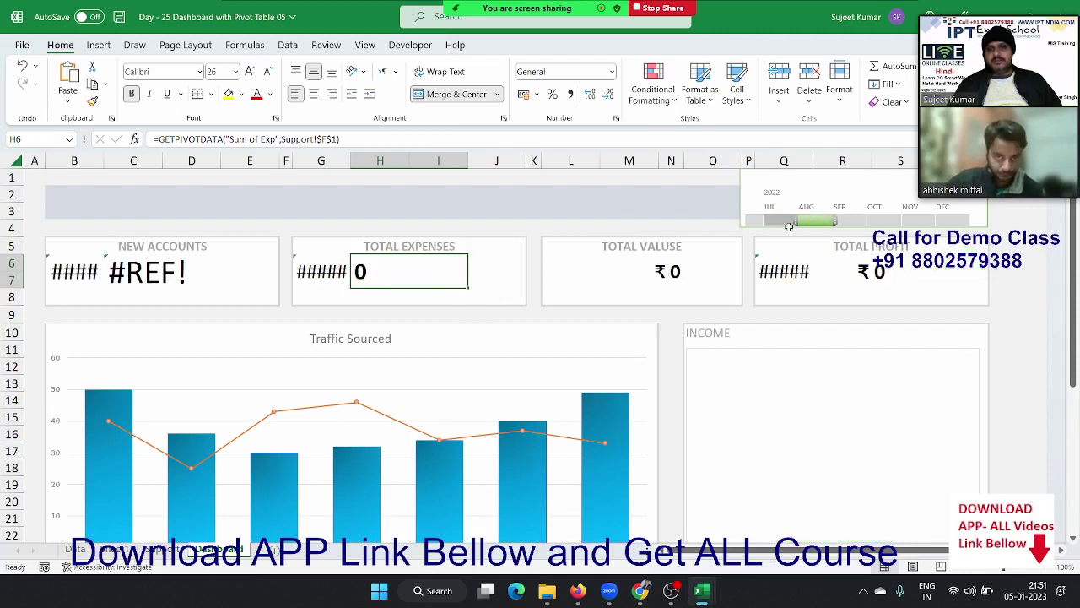
{"action": "left_click", "coordinate": [762, 222]}
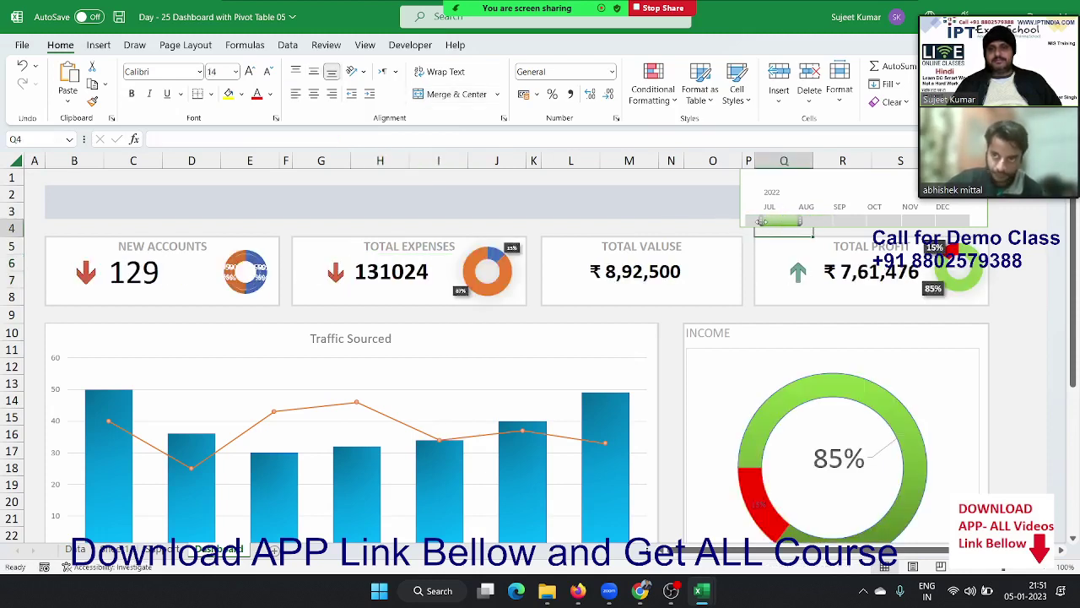
{"action": "left_click", "coordinate": [757, 224]}
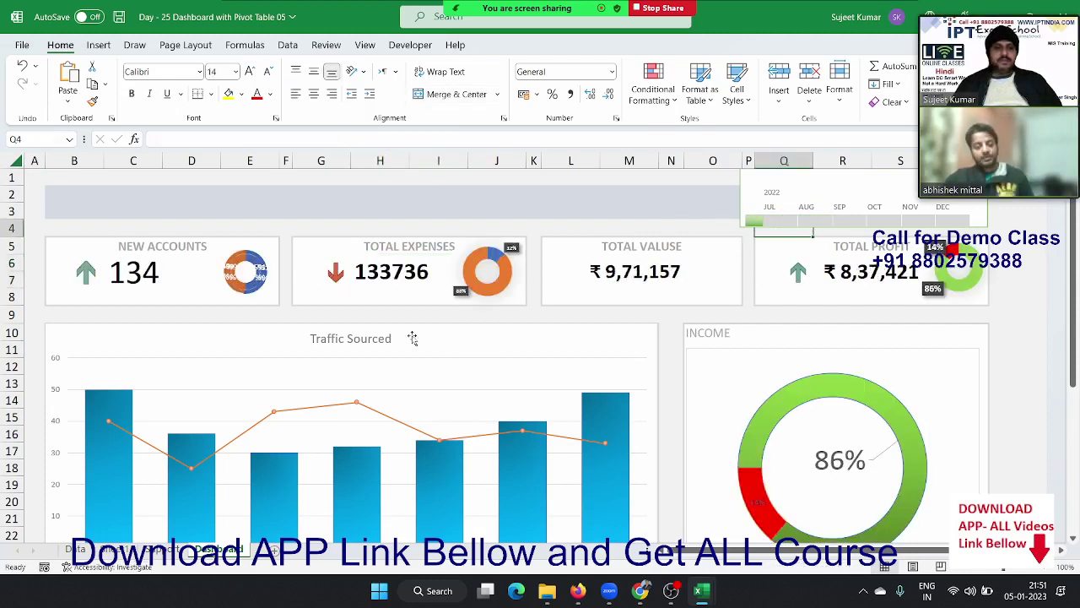
Step: Review the dashboard, then reset the timeline to July, showing 134 new accounts, 133736 expenses and 86% income
{"action": "scroll", "coordinate": [409, 344], "scroll_direction": "down", "scroll_amount": 1}
{"action": "scroll", "coordinate": [409, 343], "scroll_direction": "down", "scroll_amount": 1}
{"action": "scroll", "coordinate": [409, 343], "scroll_direction": "down", "scroll_amount": 1}
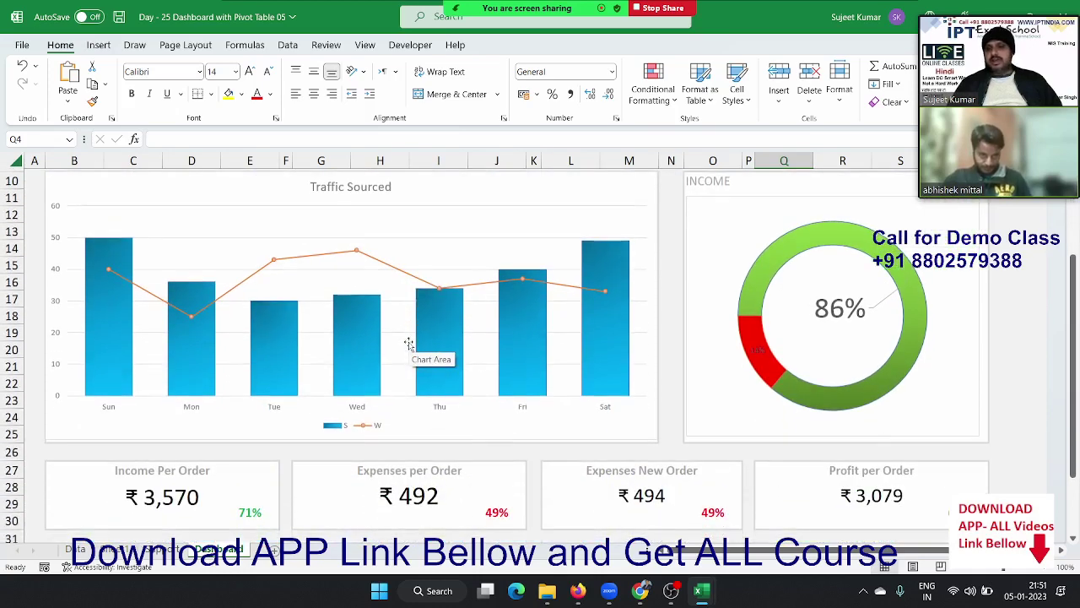
{"action": "scroll", "coordinate": [409, 343], "scroll_direction": "up", "scroll_amount": 3}
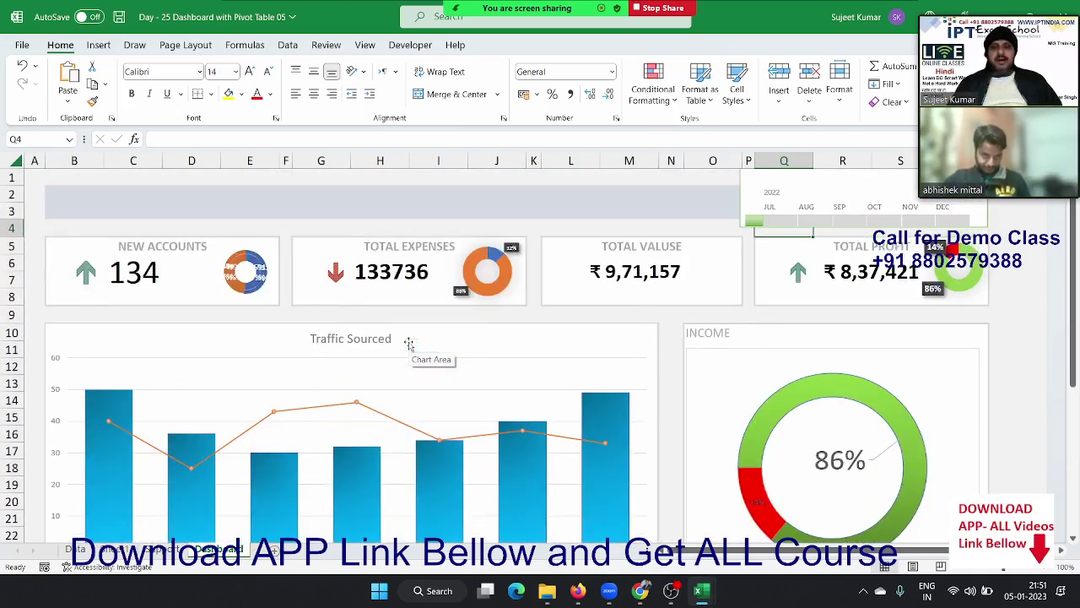
{"action": "scroll", "coordinate": [409, 344], "scroll_direction": "down", "scroll_amount": 1}
{"action": "scroll", "coordinate": [408, 343], "scroll_direction": "down", "scroll_amount": 1}
{"action": "scroll", "coordinate": [408, 343], "scroll_direction": "down", "scroll_amount": 1}
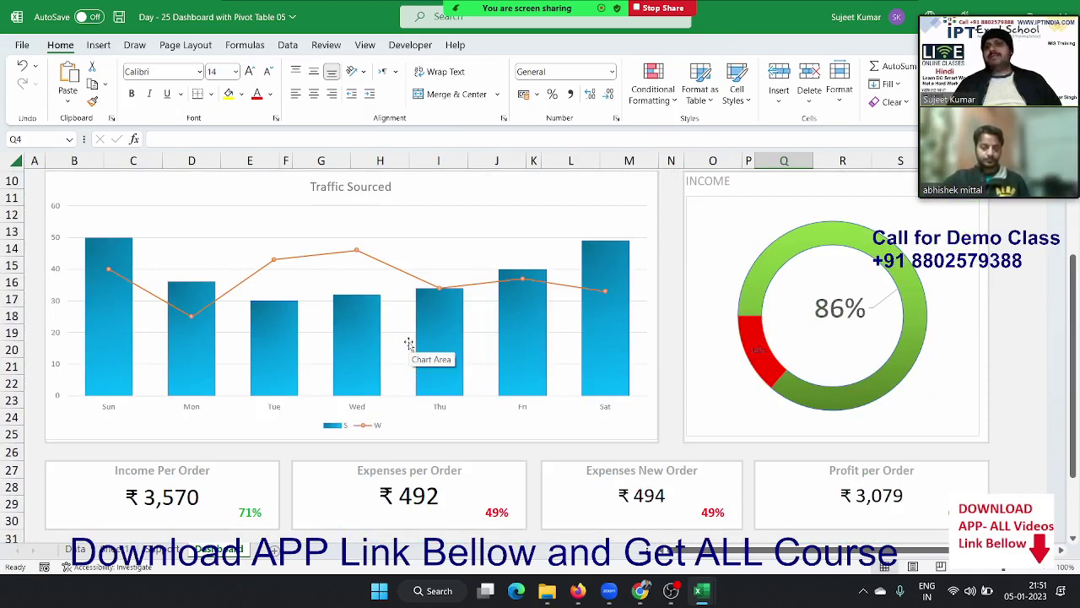
{"action": "scroll", "coordinate": [409, 343], "scroll_direction": "up", "scroll_amount": 2}
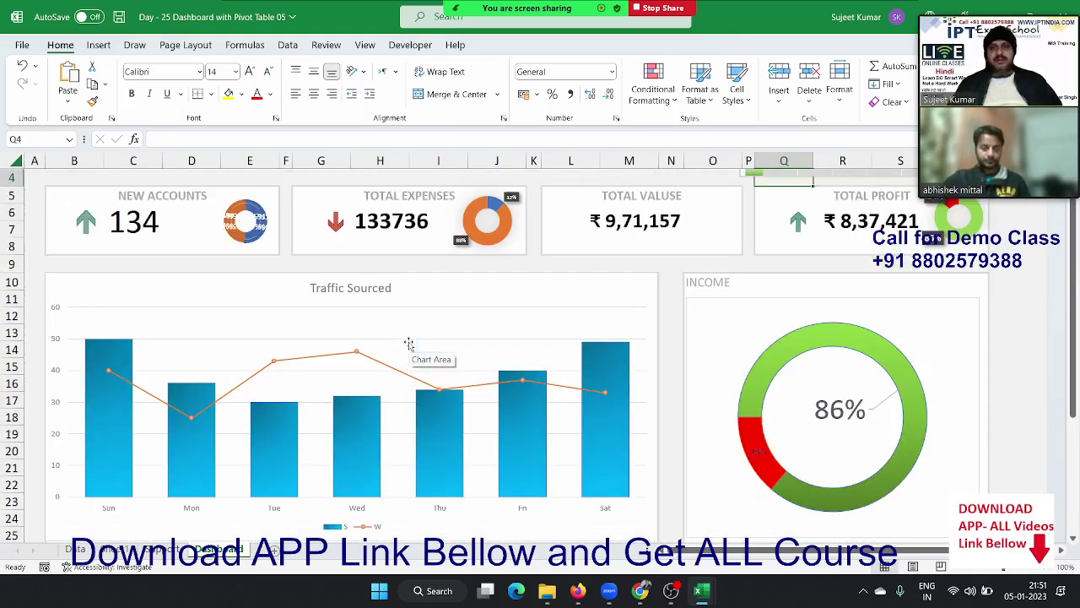
{"action": "scroll", "coordinate": [408, 343], "scroll_direction": "up", "scroll_amount": 1}
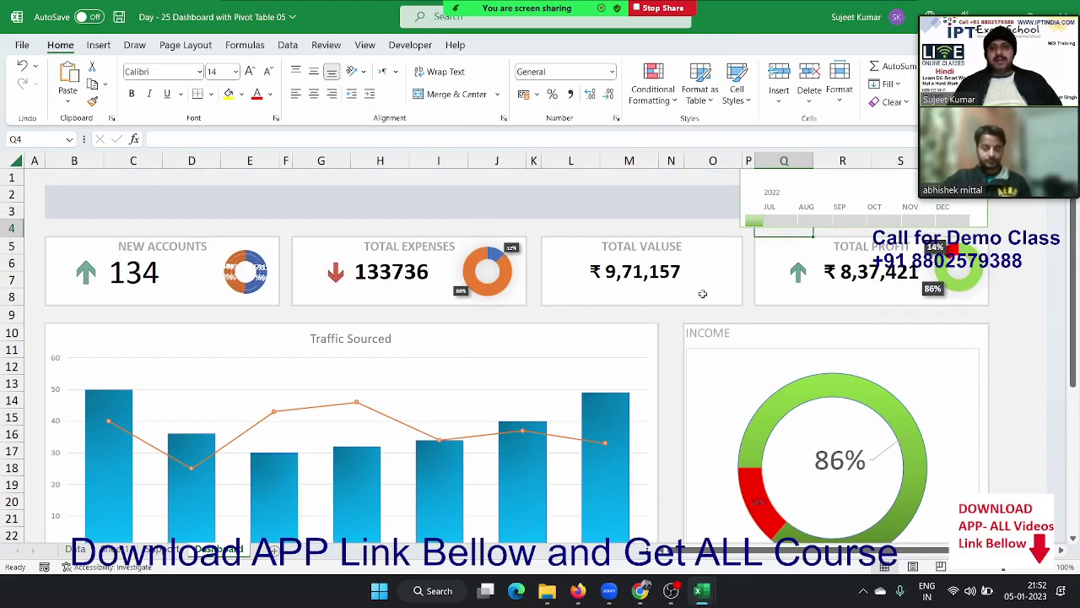
{"action": "left_click_drag", "start_coordinate": [763, 221], "coordinate": [794, 224]}
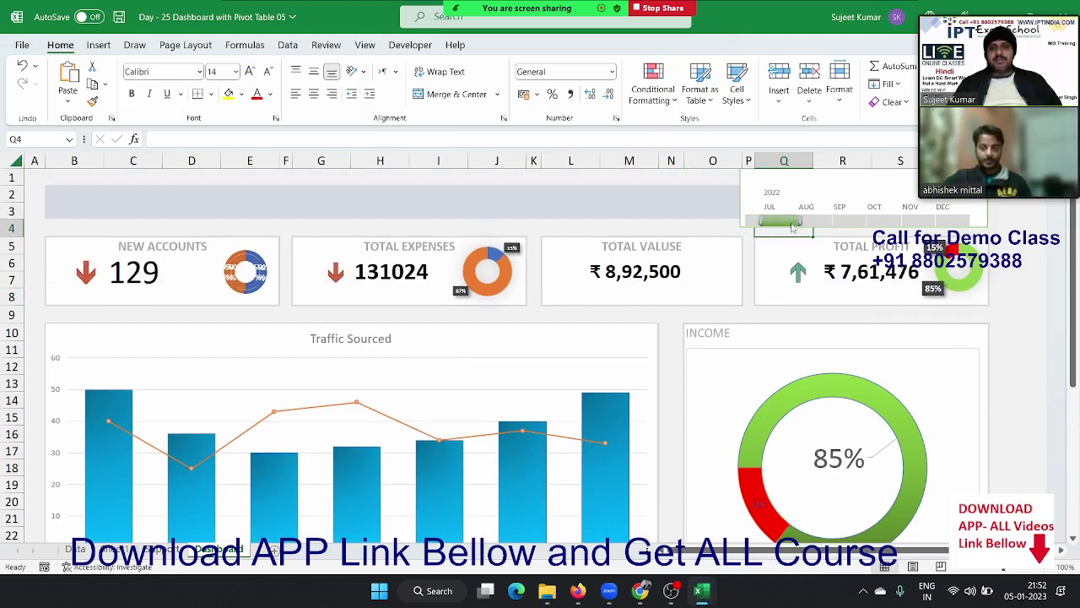
{"action": "left_click", "coordinate": [766, 222]}
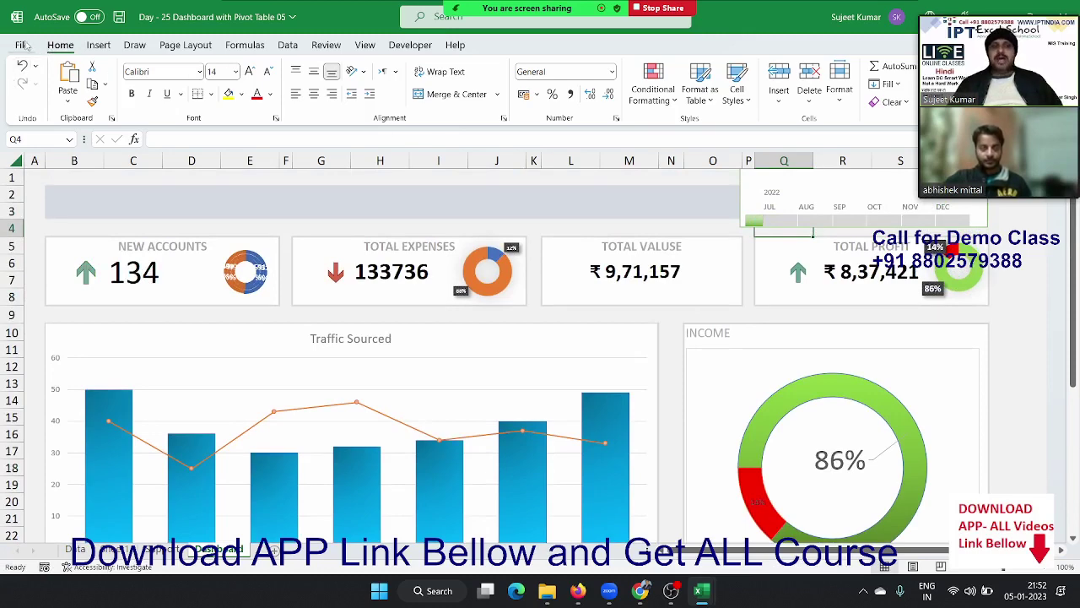
Step: Open Day- 21 Dashboard with Pivot Table 01 from File Explorer, showing its Month, Product, Qty and Store data
{"action": "left_click", "coordinate": [21, 45]}
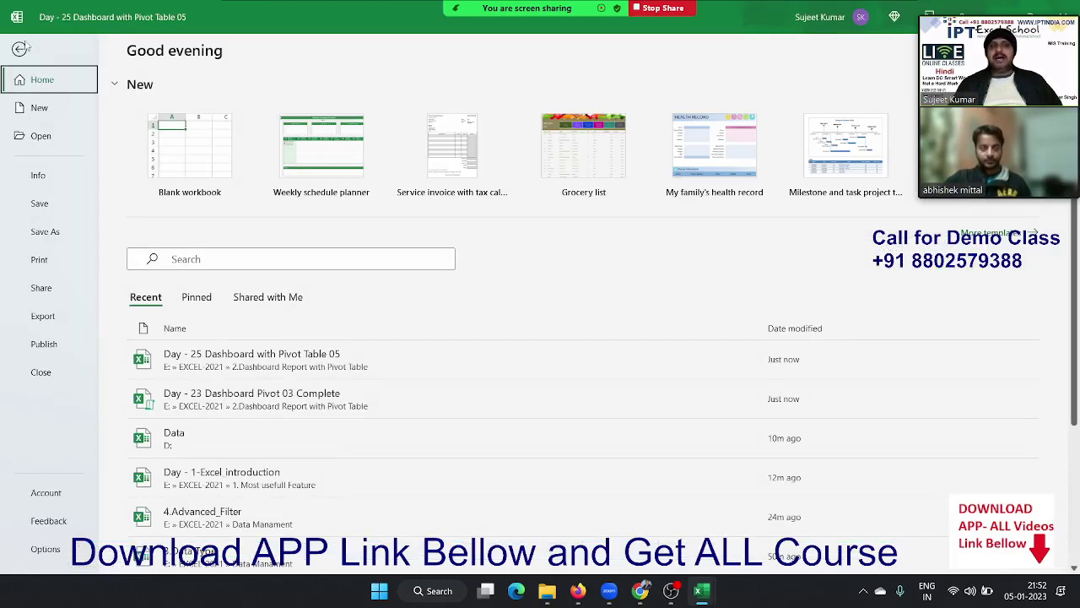
{"action": "left_click", "coordinate": [544, 592]}
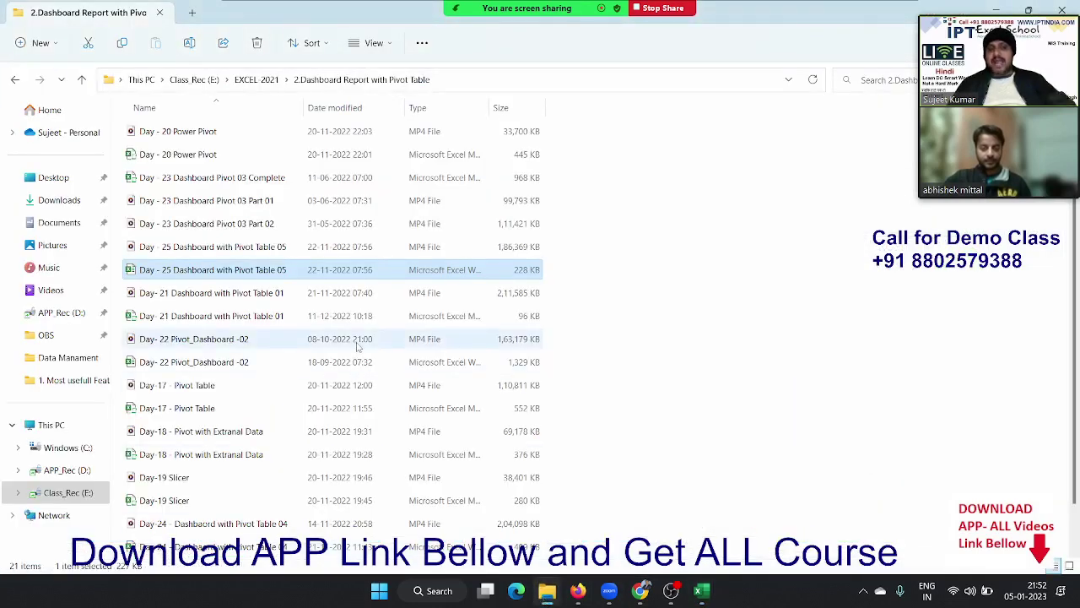
{"action": "left_click", "coordinate": [273, 322]}
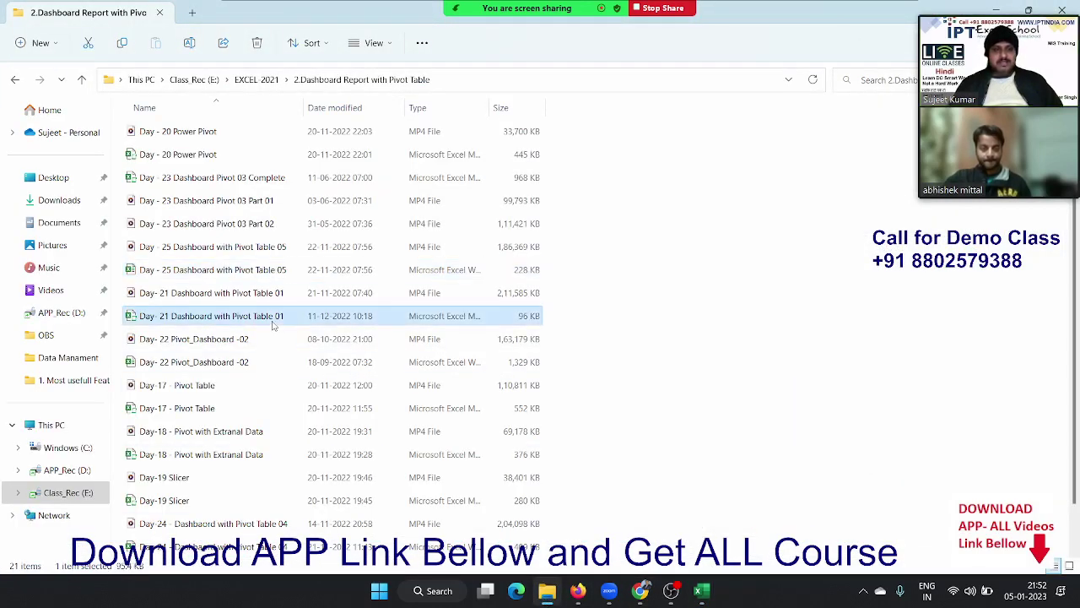
{"action": "double_click", "coordinate": [272, 321]}
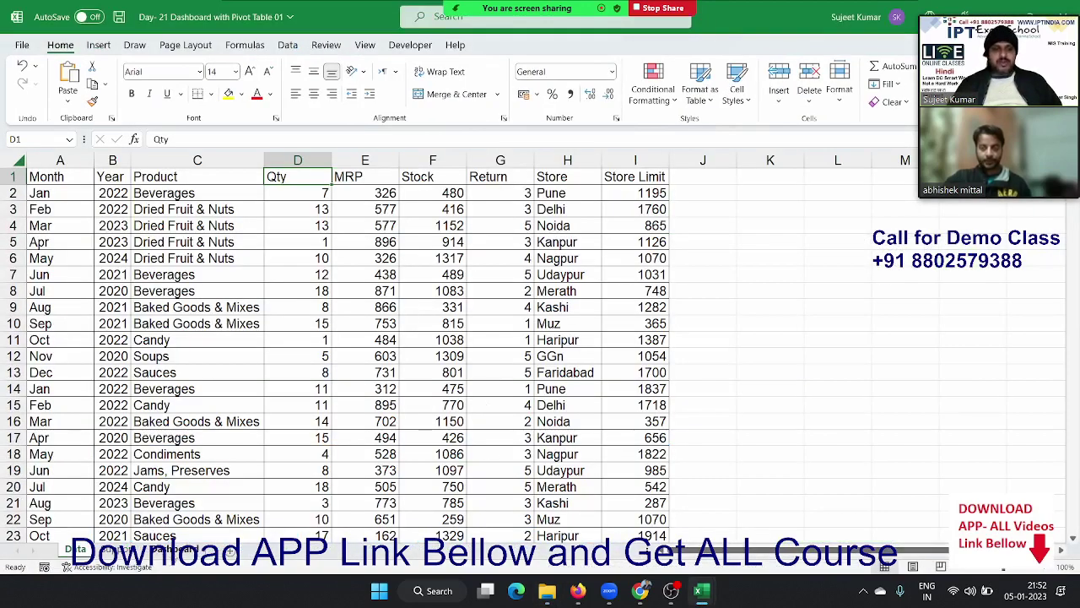
Step: On the Dashboard sheet, filter the slicers to year 2020 and January
{"action": "key", "text": "ctrl+Page_Down"}
{"action": "scroll", "coordinate": [825, 388], "scroll_direction": "down", "scroll_amount": 2}
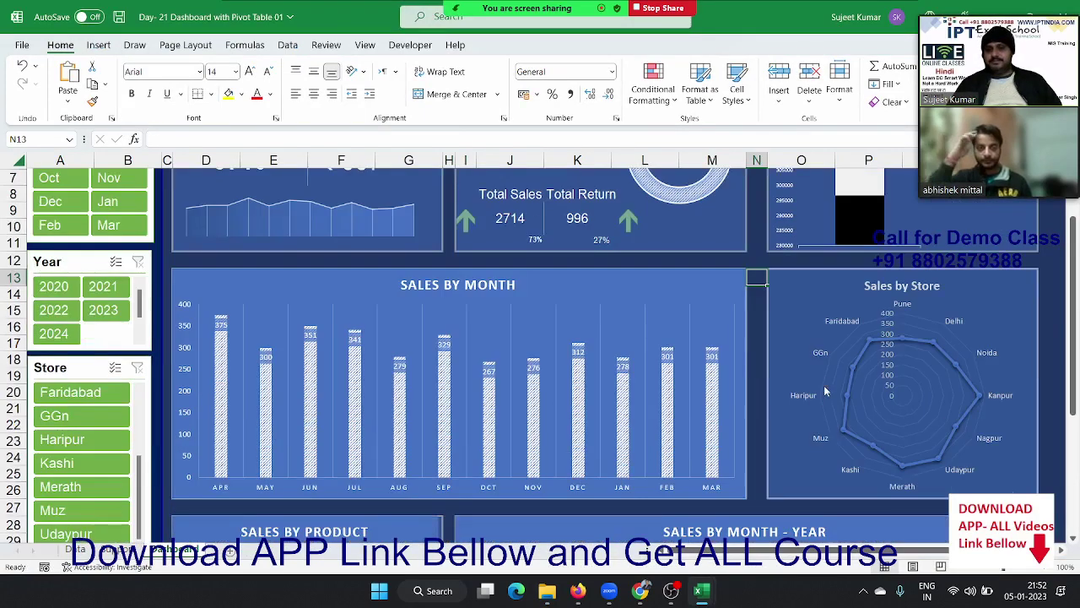
{"action": "scroll", "coordinate": [824, 388], "scroll_direction": "down", "scroll_amount": 2}
{"action": "scroll", "coordinate": [825, 388], "scroll_direction": "up", "scroll_amount": 4}
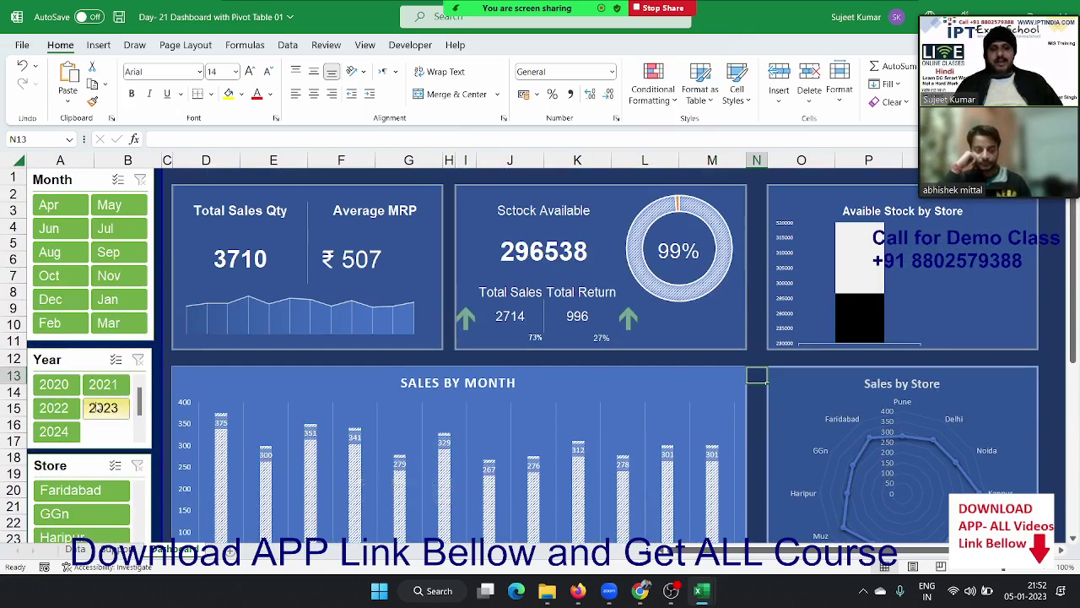
{"action": "left_click", "coordinate": [68, 391]}
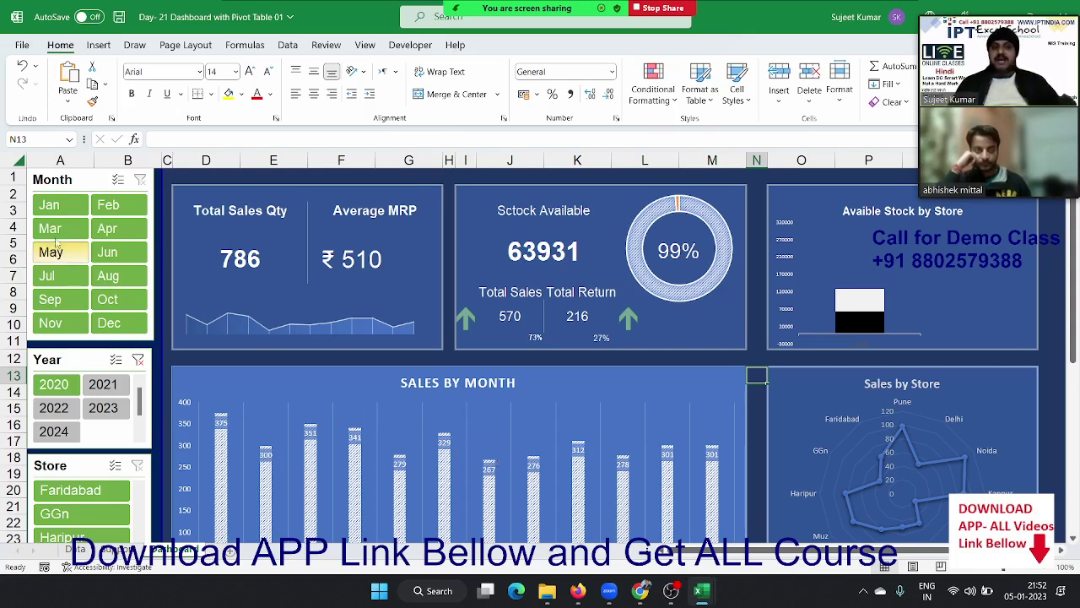
{"action": "left_click", "coordinate": [48, 209]}
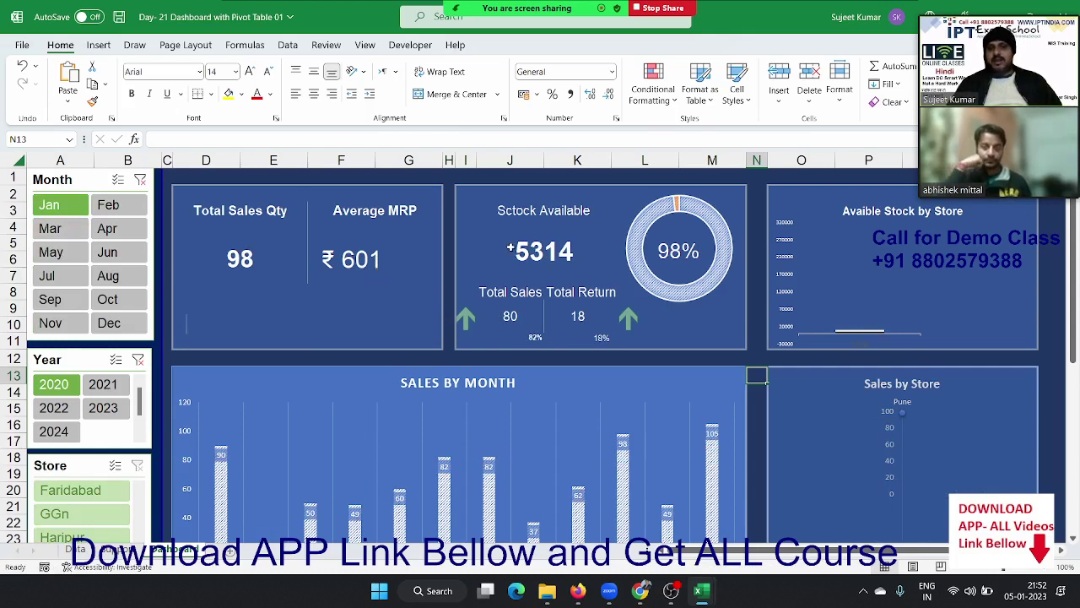
Step: Check the stock available 5314 and total sales 80 formulas, then try Faridabad, GGn and Haripur store filters before clearing them
{"action": "left_click", "coordinate": [512, 249]}
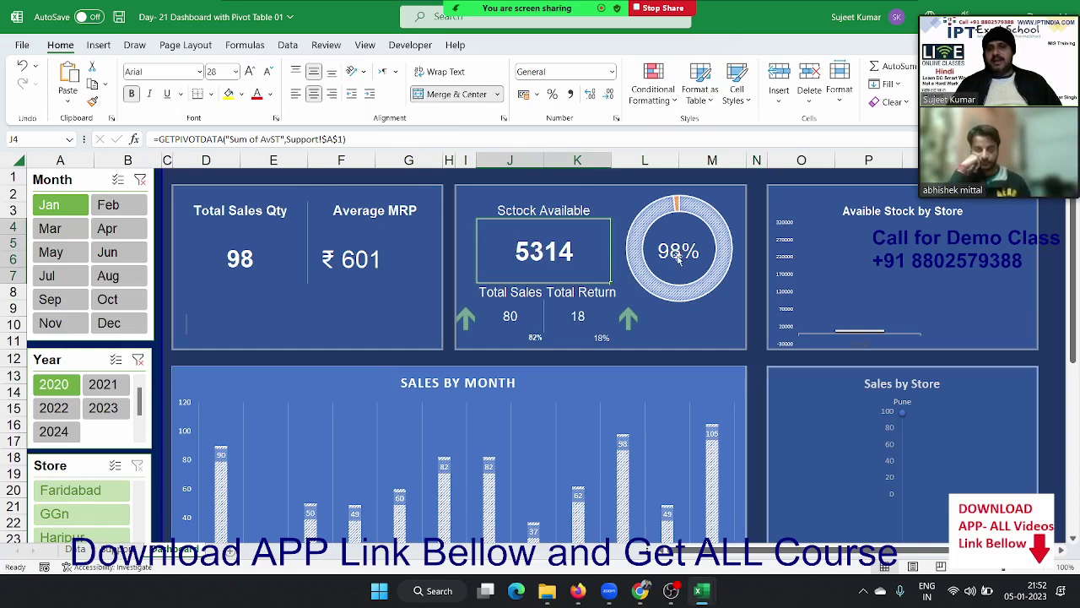
{"action": "left_click", "coordinate": [483, 314]}
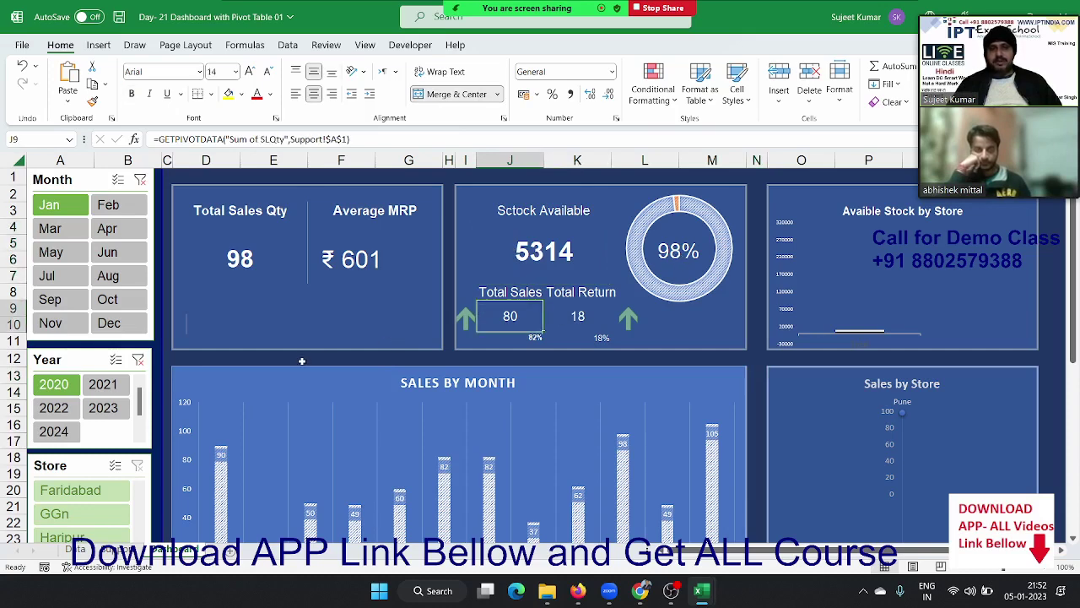
{"action": "scroll", "coordinate": [301, 360], "scroll_direction": "down", "scroll_amount": 1}
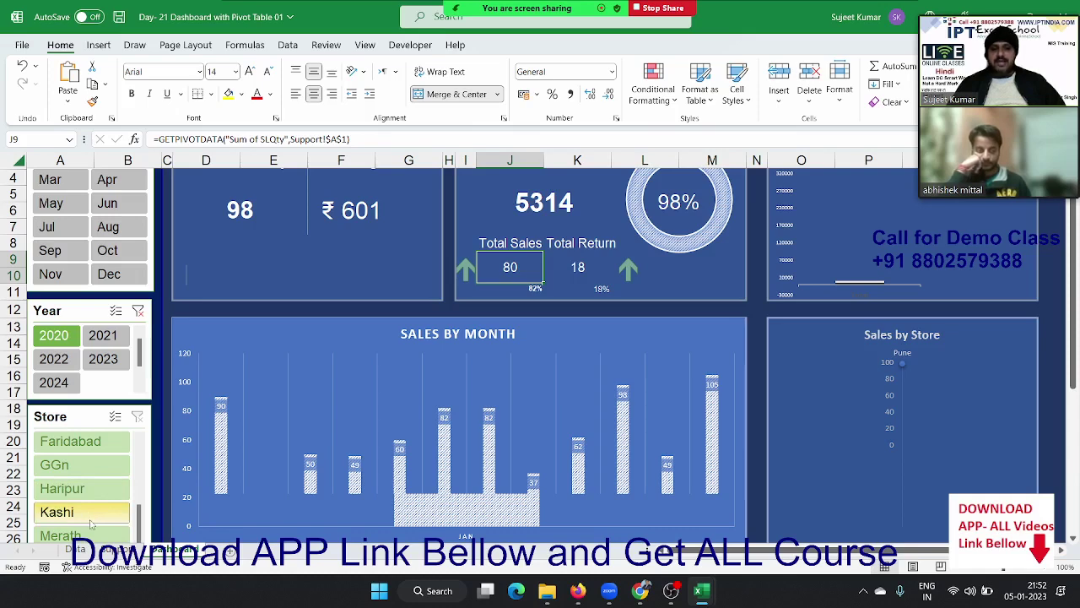
{"action": "scroll", "coordinate": [91, 505], "scroll_direction": "down", "scroll_amount": 2}
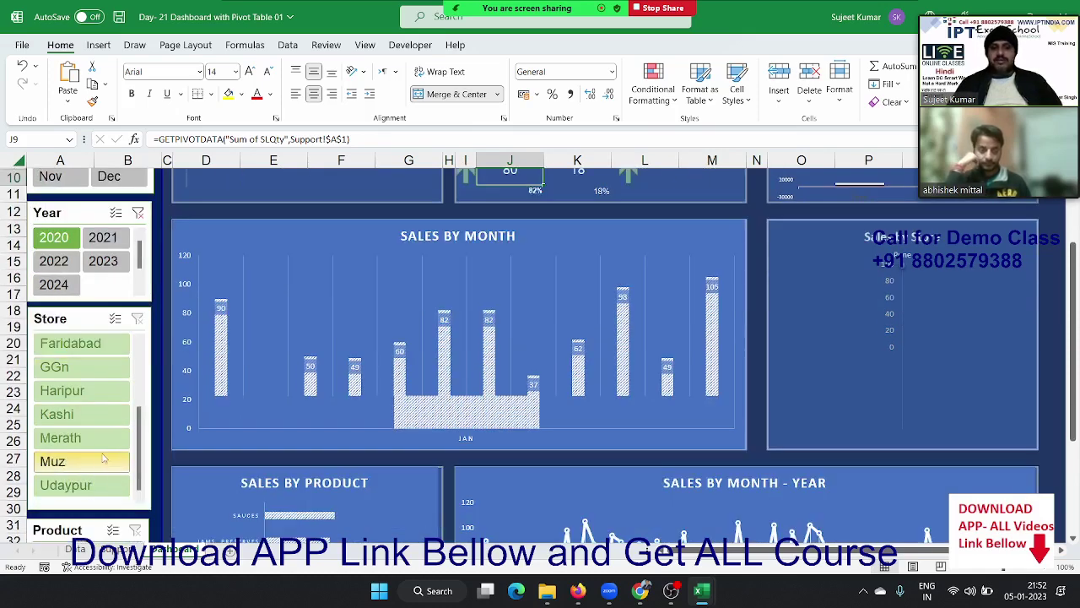
{"action": "scroll", "coordinate": [98, 462], "scroll_direction": "up", "scroll_amount": 2}
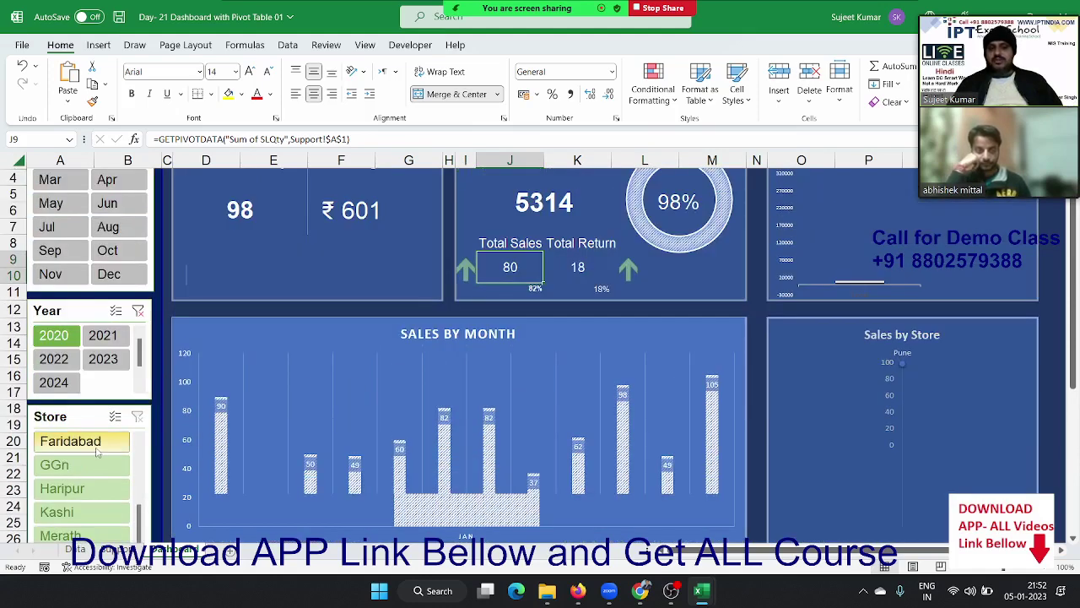
{"action": "left_click", "coordinate": [97, 451]}
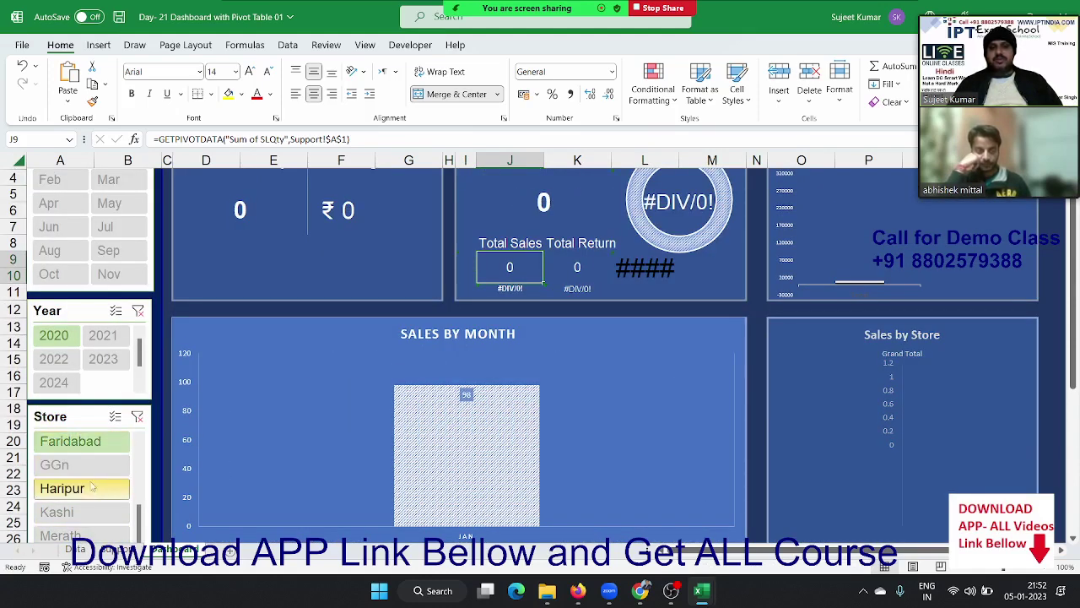
{"action": "left_click", "coordinate": [90, 467]}
{"action": "left_click", "coordinate": [96, 486]}
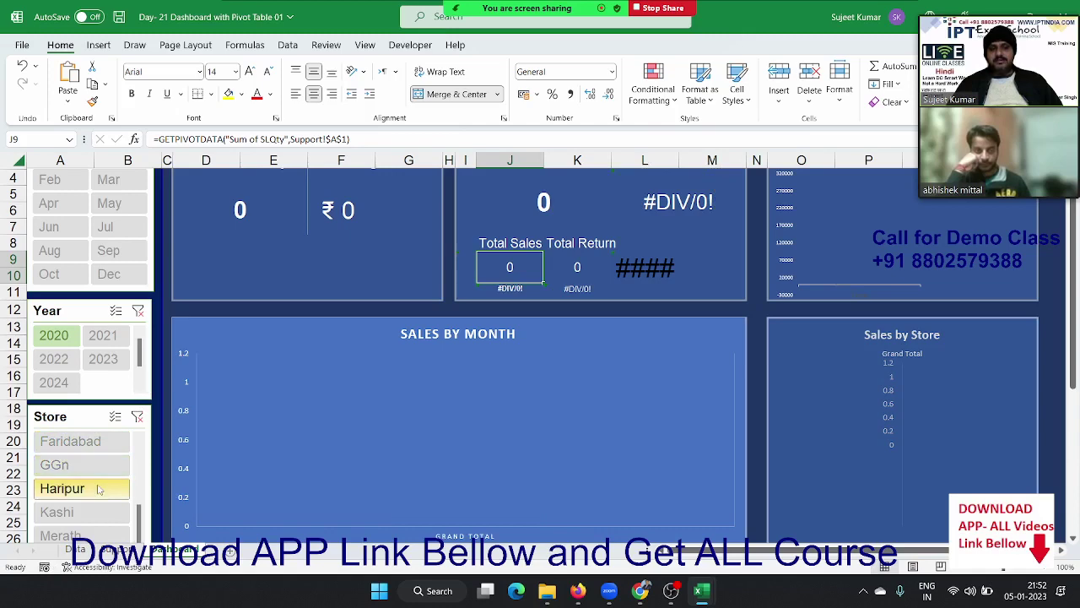
{"action": "left_click", "coordinate": [136, 417]}
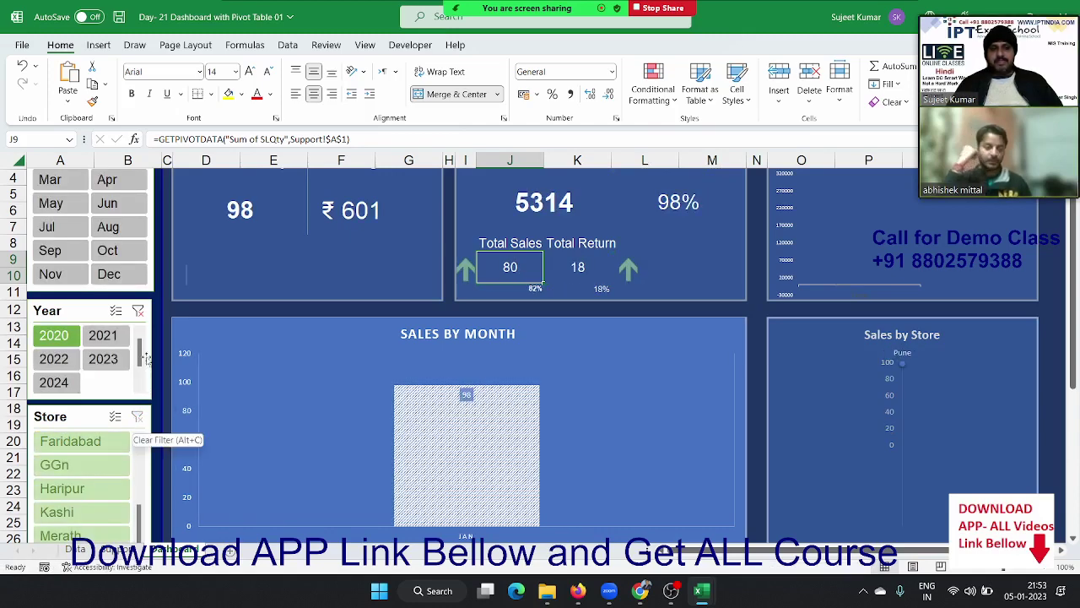
Step: Clear the Year and Month slicer filters so Total Sales Qty shows 3710
{"action": "left_click", "coordinate": [137, 312]}
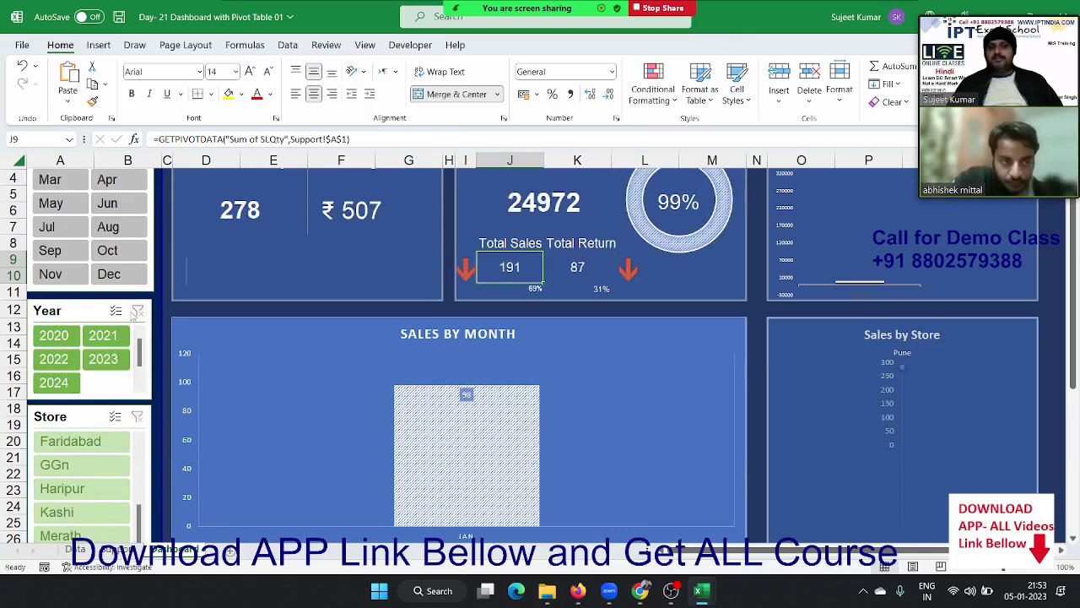
{"action": "scroll", "coordinate": [136, 312], "scroll_direction": "up", "scroll_amount": 1}
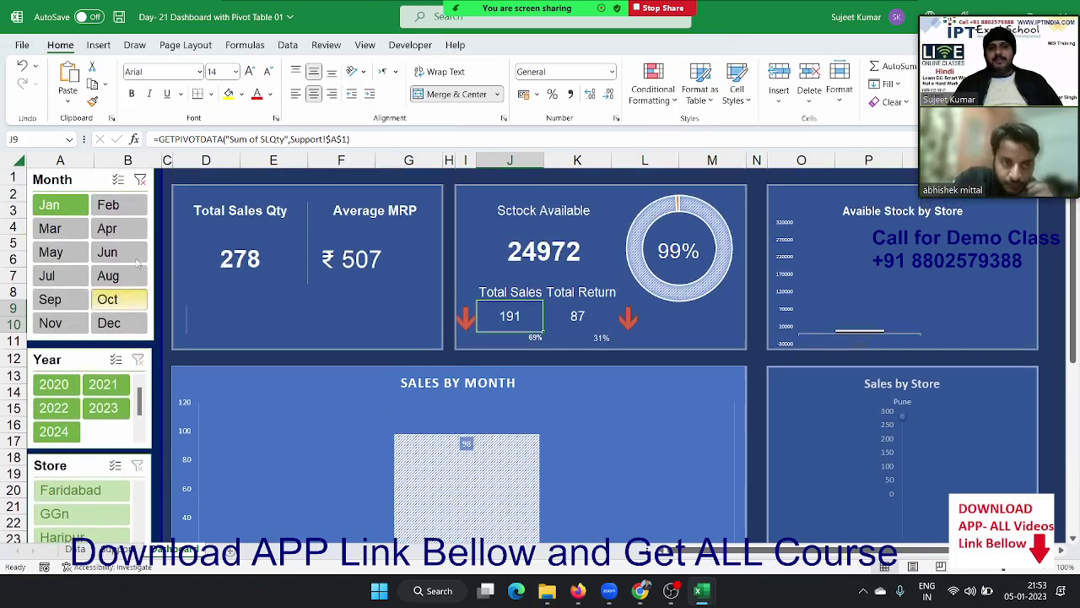
{"action": "left_click", "coordinate": [141, 180]}
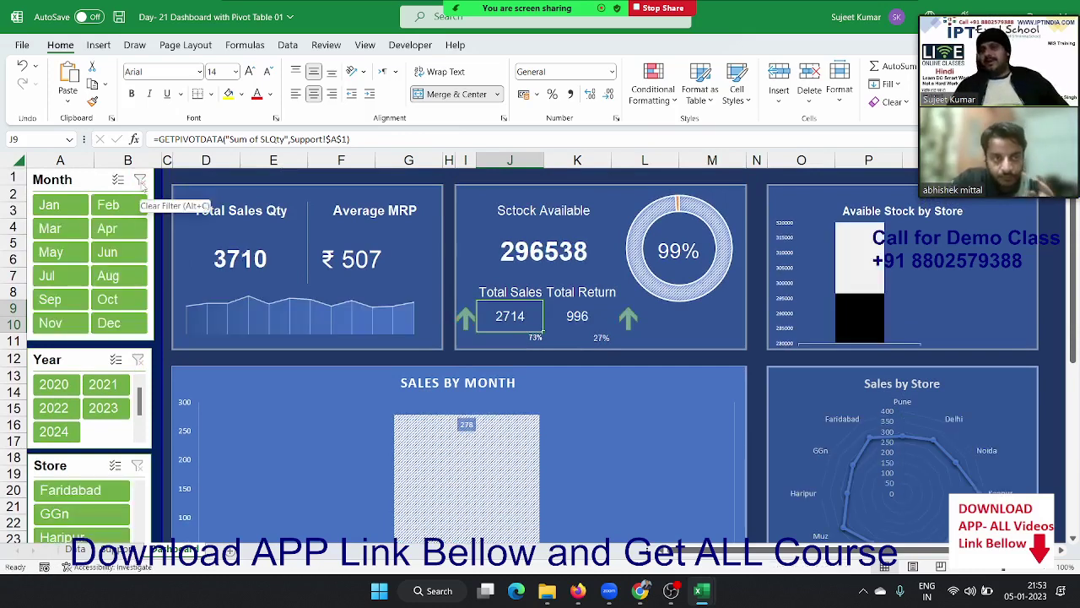
{"action": "left_click", "coordinate": [30, 54]}
Step: Close the Day-21 and Day-25 dashboard workbooks without saving
{"action": "left_click", "coordinate": [59, 375]}
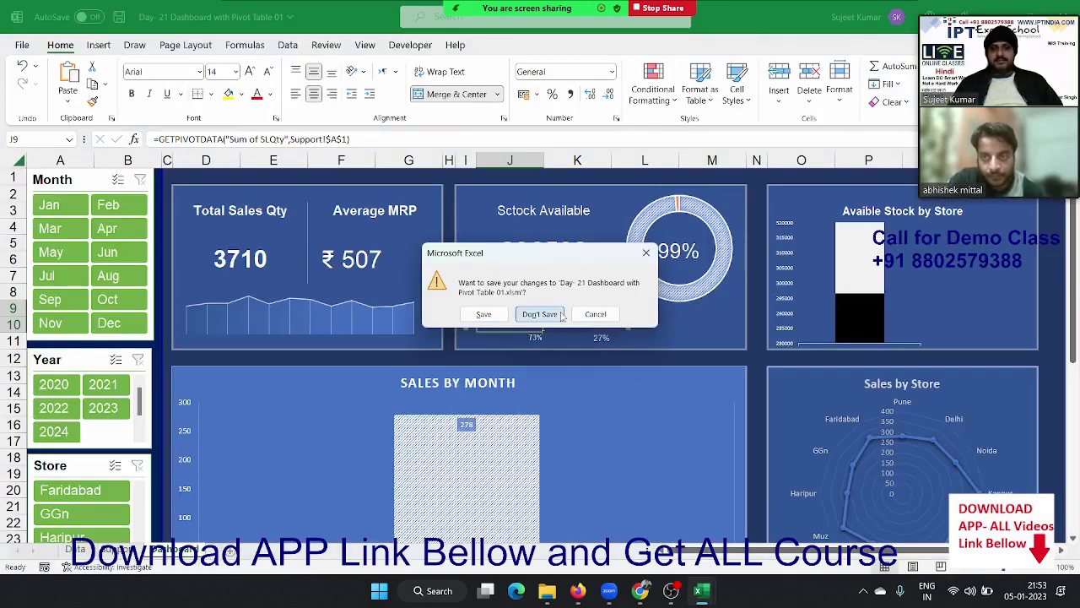
{"action": "left_click", "coordinate": [539, 314]}
{"action": "left_click", "coordinate": [24, 51]}
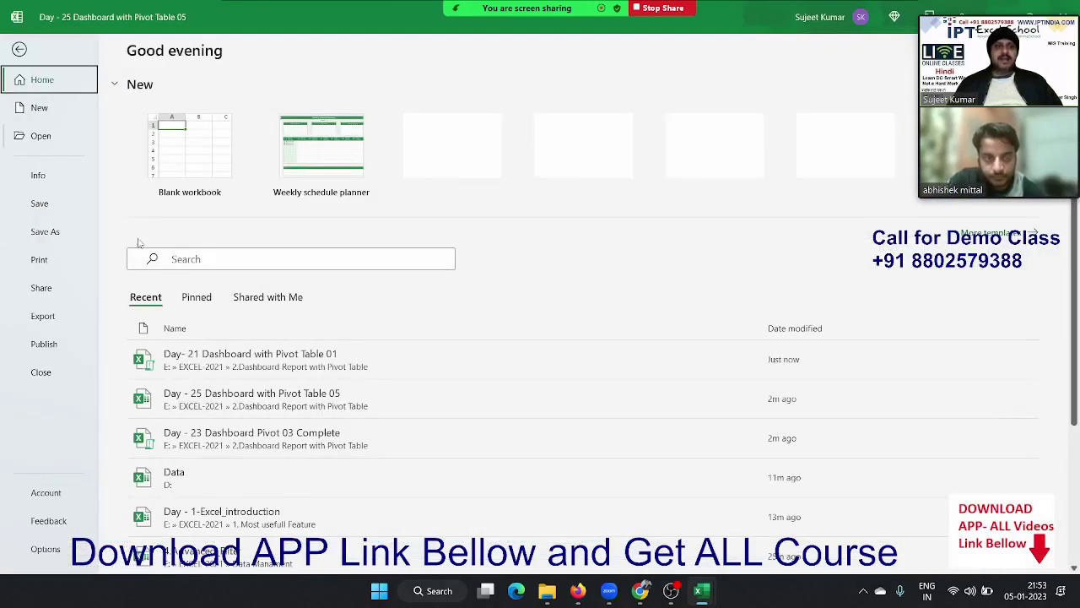
{"action": "left_click", "coordinate": [84, 369]}
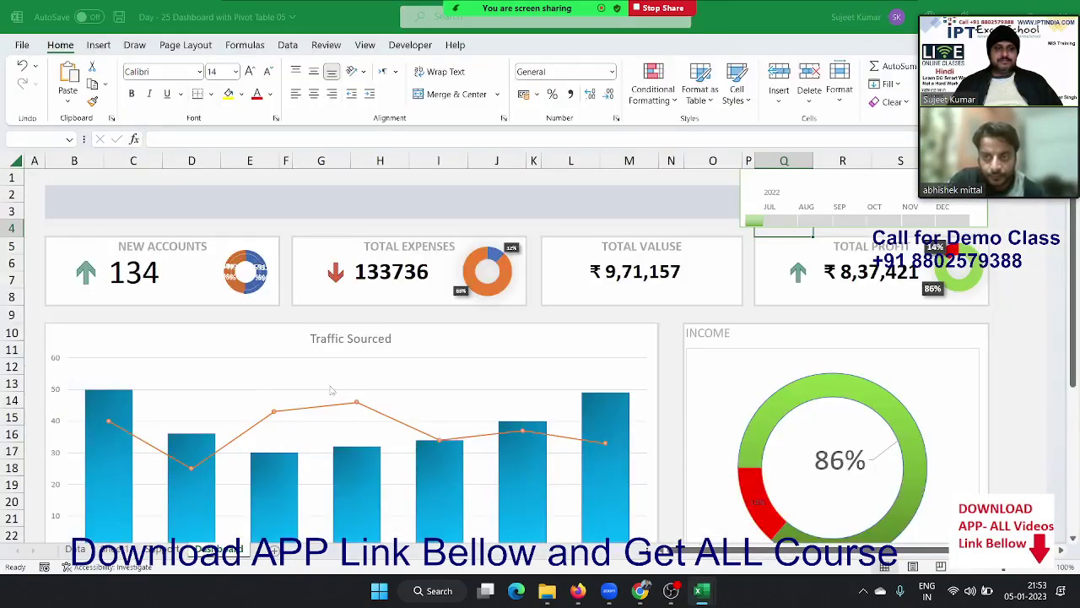
{"action": "left_click", "coordinate": [540, 314]}
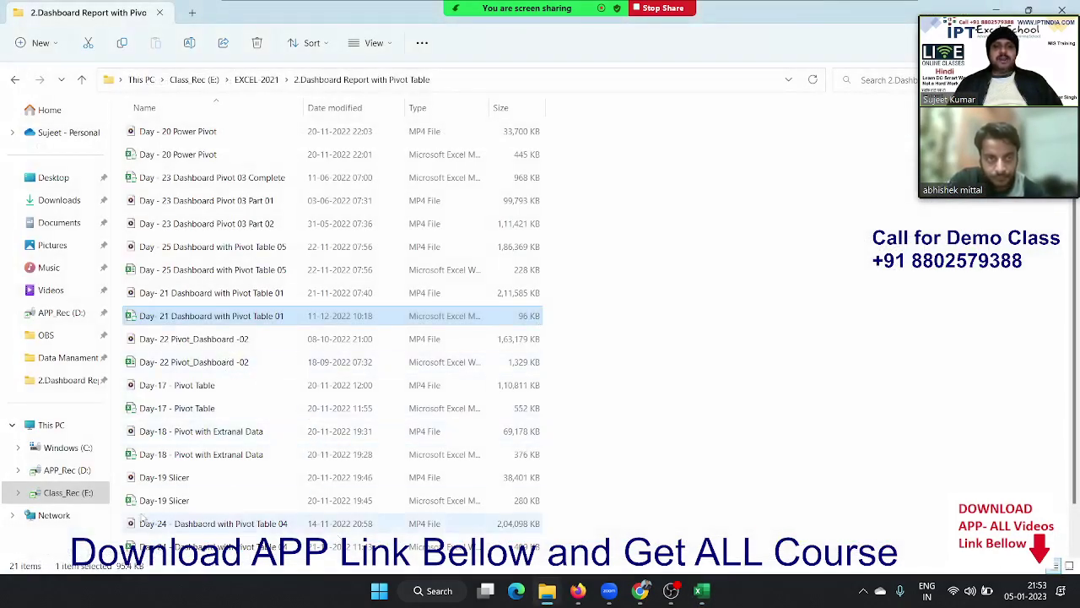
{"action": "mouse_move", "coordinate": [700, 590]}
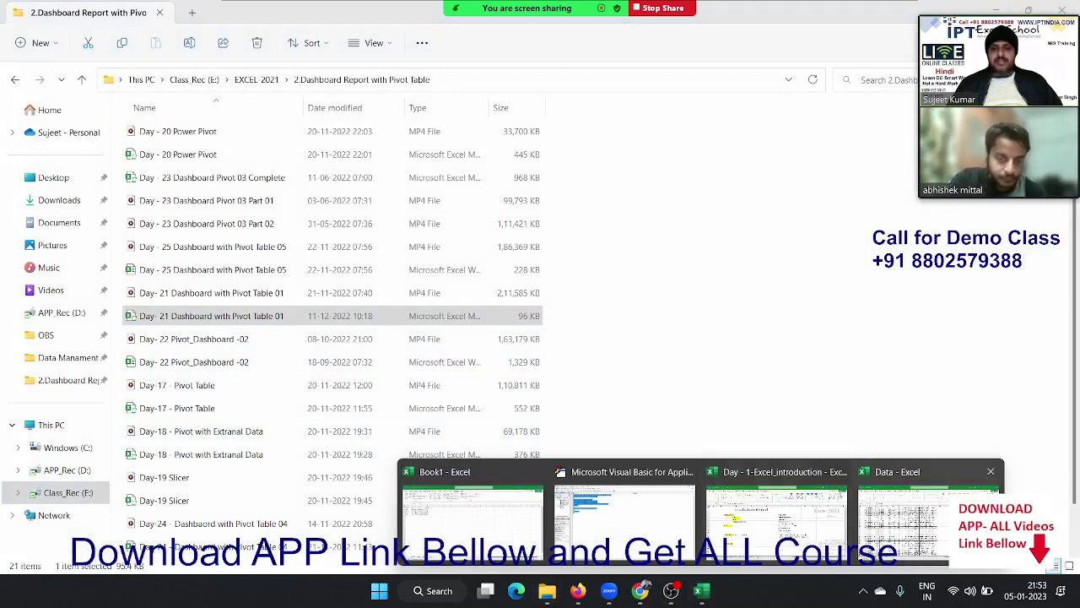
Step: Bring up Day-1 Excel_introduction, select cell C17, and minimise to the desktop
{"action": "left_click", "coordinate": [782, 549]}
{"action": "left_click", "coordinate": [173, 449]}
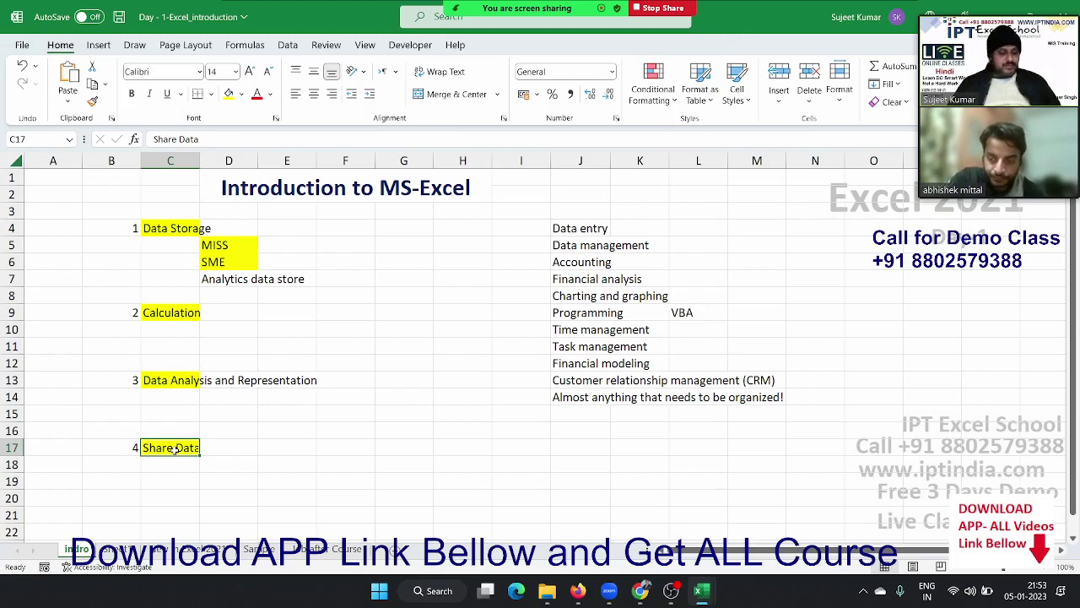
{"action": "key", "text": "super+d"}
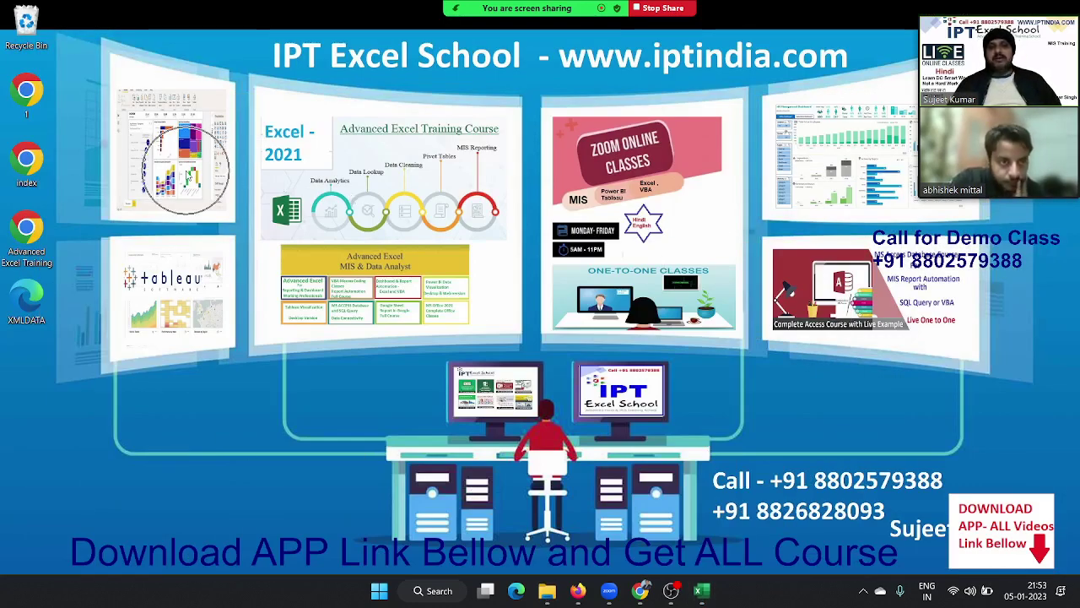
Step: Return to the Day - 1-Excel_introduction workbook with Alt+Tab, showing its Introduction to MS-Excel sheet
{"action": "left_click_drag", "start_coordinate": [128, 118], "coordinate": [225, 360]}
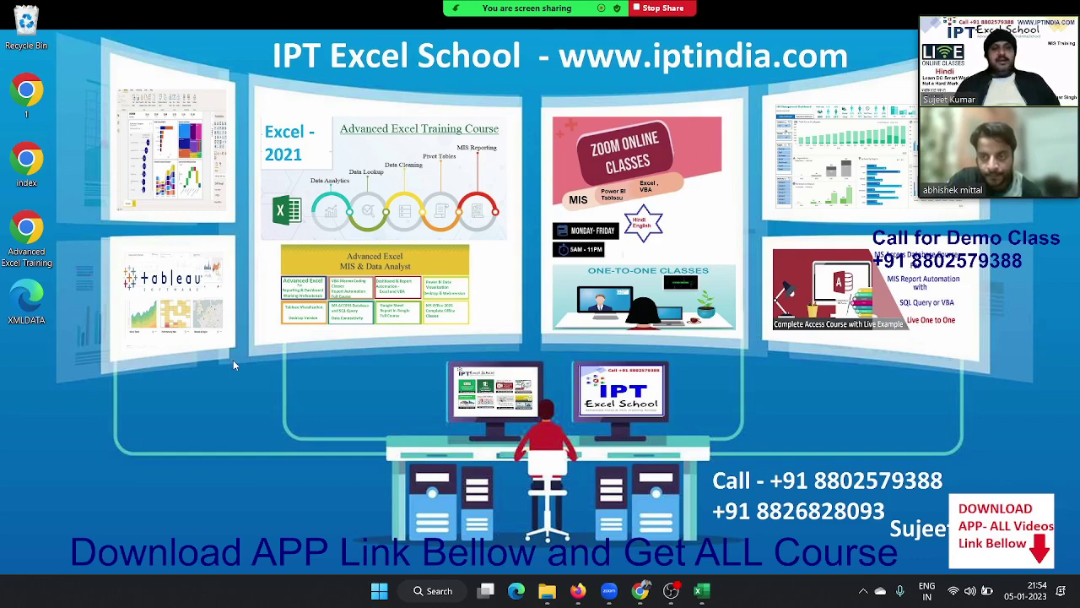
{"action": "key", "text": "alt+Tab"}
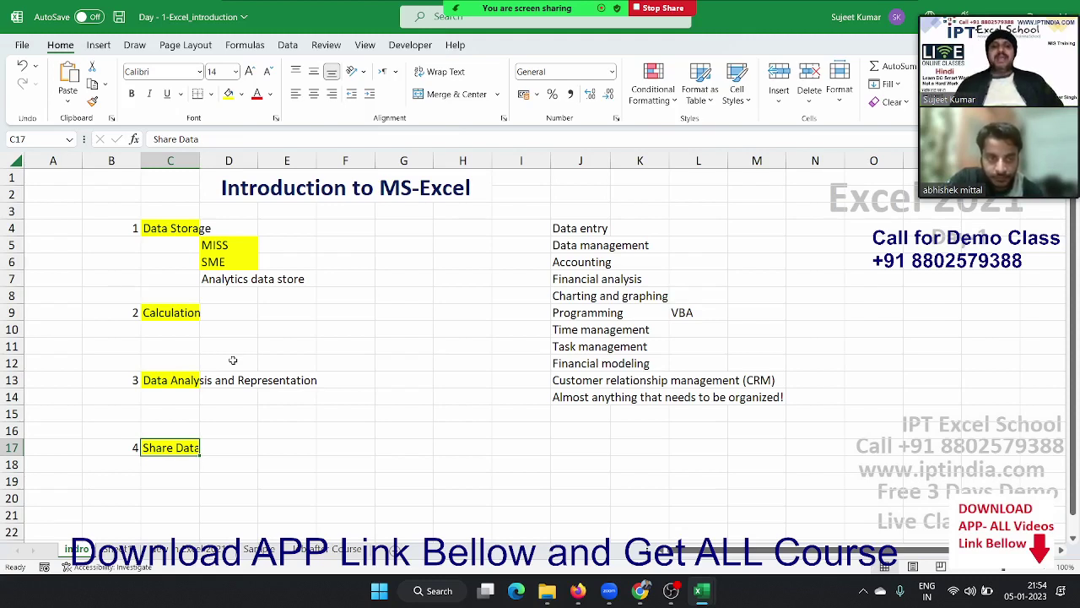
Step: Go to the What's new in Excel 2021 sheet and follow the support.microsoft.com link in B9
{"action": "left_click", "coordinate": [240, 465]}
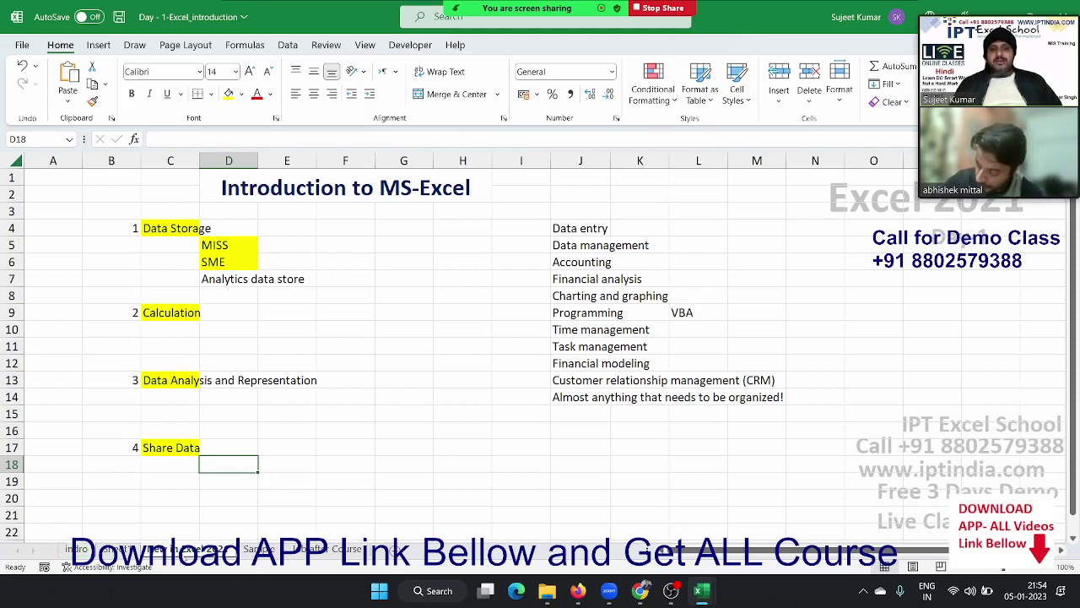
{"action": "left_click", "coordinate": [190, 550]}
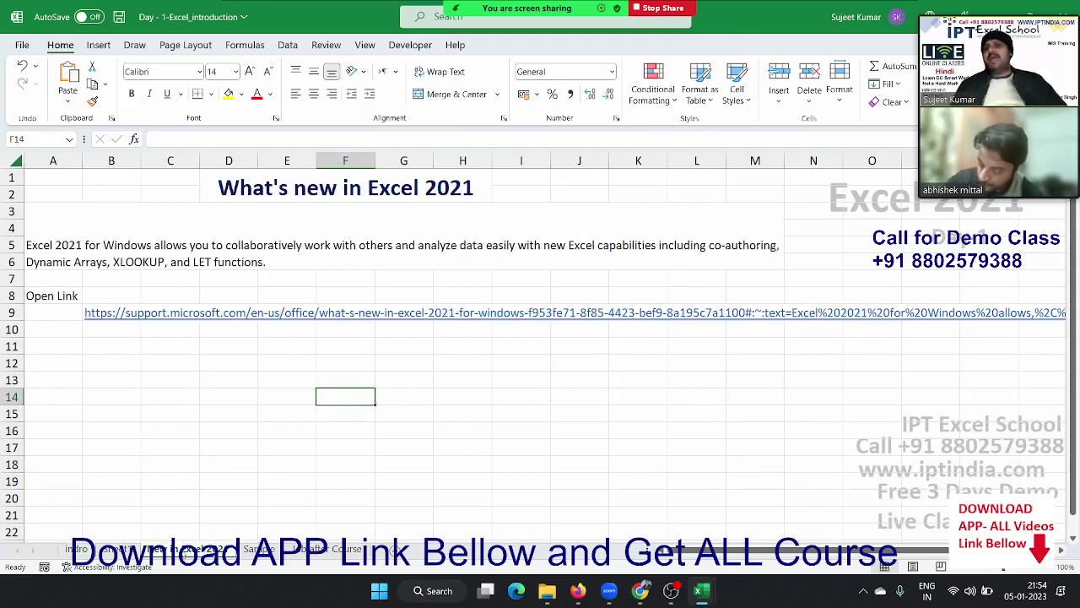
{"action": "left_click", "coordinate": [144, 317]}
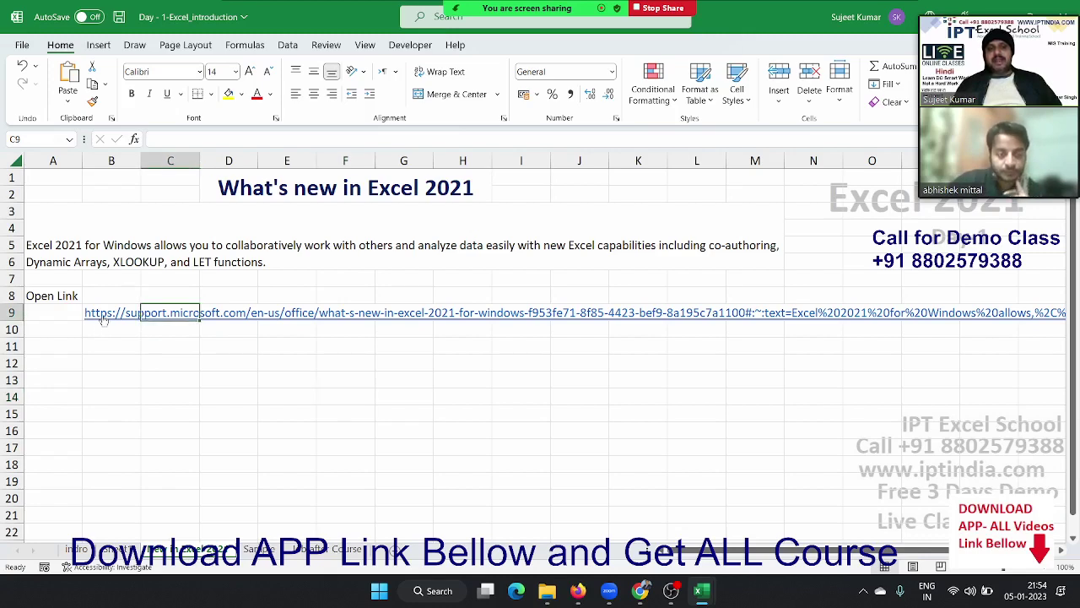
{"action": "left_click", "coordinate": [103, 319]}
{"action": "left_click", "coordinate": [103, 319]}
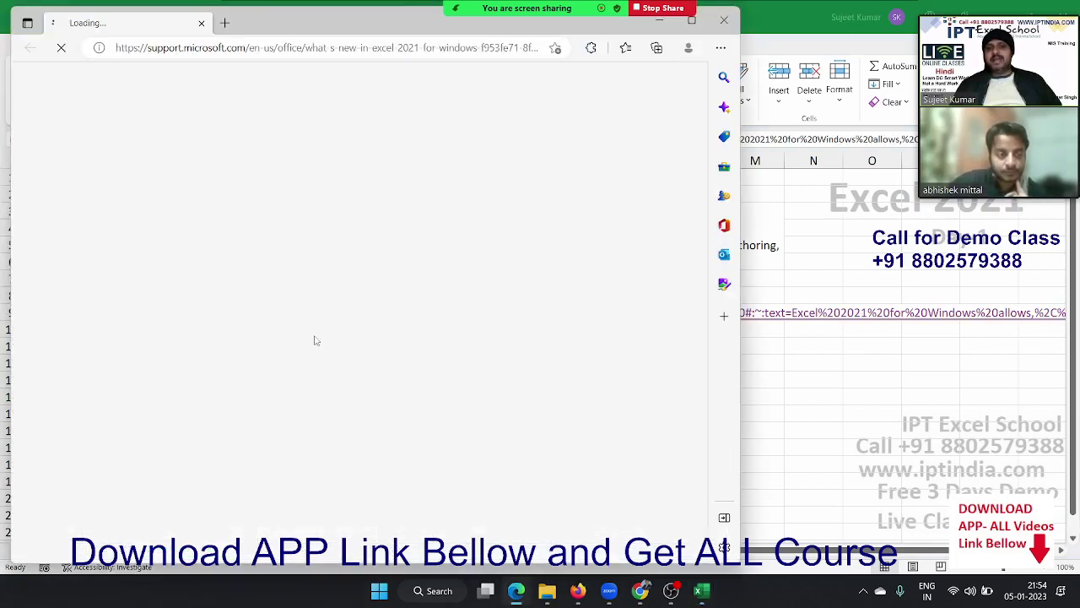
{"action": "scroll", "coordinate": [317, 337], "scroll_direction": "down", "scroll_amount": 2}
{"action": "scroll", "coordinate": [318, 336], "scroll_direction": "down", "scroll_amount": 3}
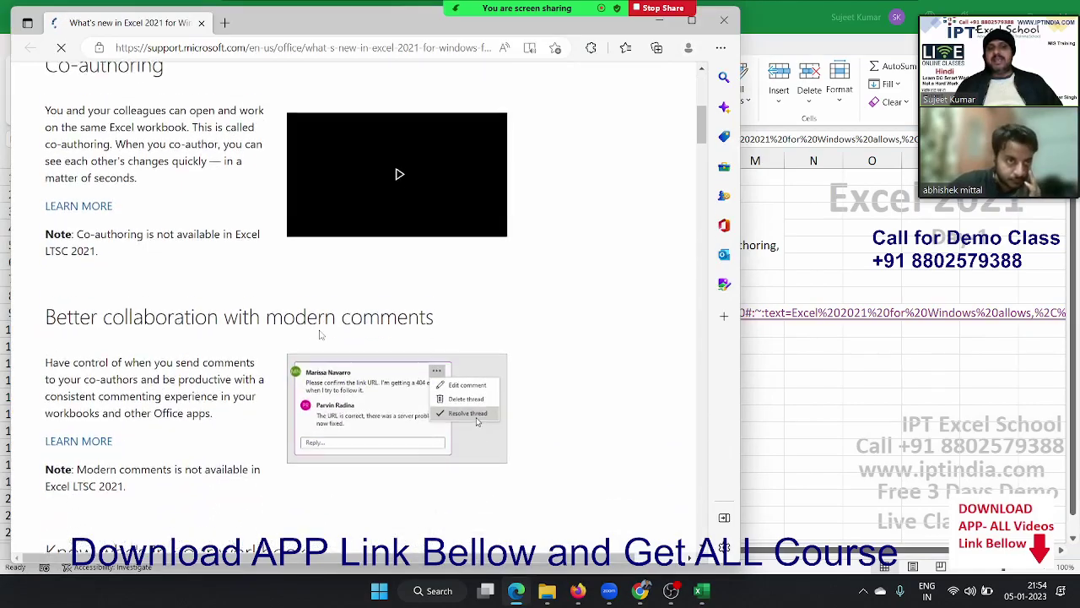
{"action": "scroll", "coordinate": [318, 335], "scroll_direction": "down", "scroll_amount": 3}
{"action": "scroll", "coordinate": [320, 335], "scroll_direction": "down", "scroll_amount": 3}
{"action": "scroll", "coordinate": [320, 335], "scroll_direction": "down", "scroll_amount": 3}
{"action": "scroll", "coordinate": [320, 336], "scroll_direction": "down", "scroll_amount": 3}
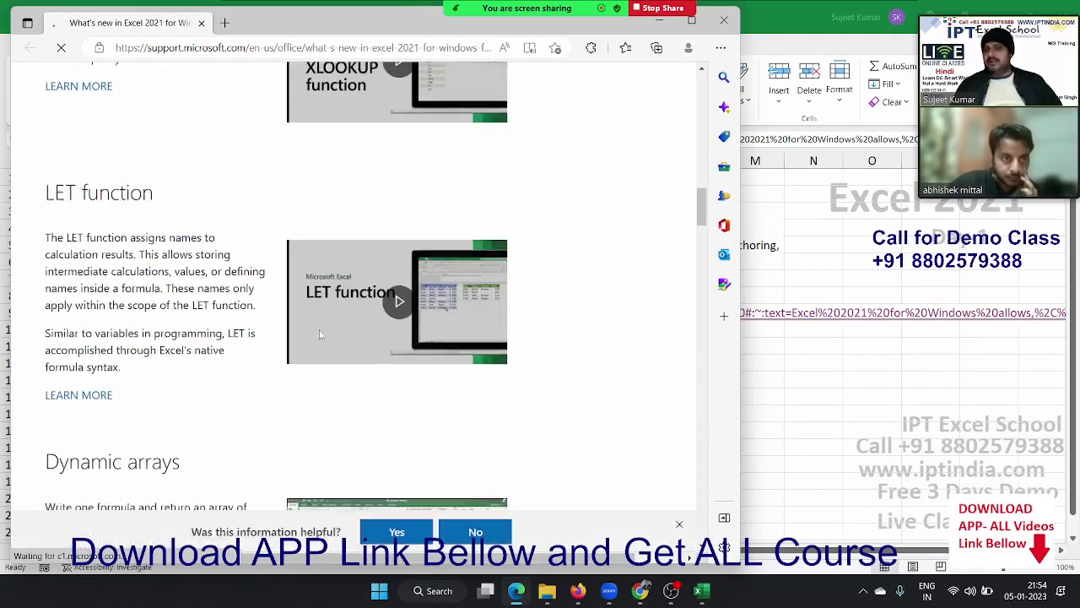
{"action": "scroll", "coordinate": [320, 335], "scroll_direction": "down", "scroll_amount": 3}
{"action": "scroll", "coordinate": [321, 335], "scroll_direction": "down", "scroll_amount": 3}
{"action": "scroll", "coordinate": [321, 335], "scroll_direction": "down", "scroll_amount": 3}
{"action": "scroll", "coordinate": [321, 334], "scroll_direction": "down", "scroll_amount": 3}
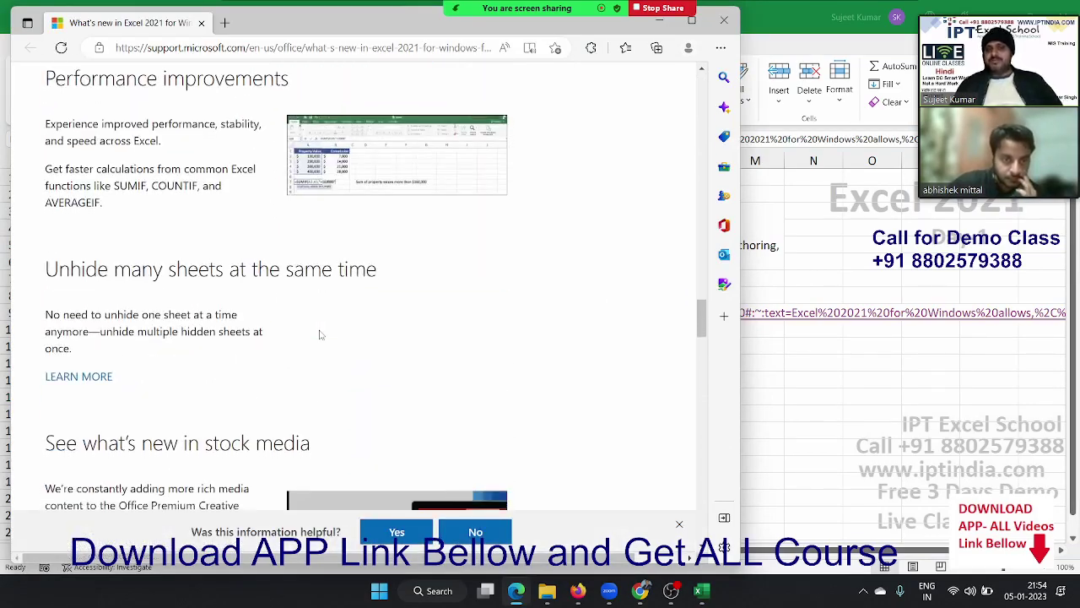
{"action": "scroll", "coordinate": [320, 334], "scroll_direction": "down", "scroll_amount": 3}
{"action": "scroll", "coordinate": [321, 334], "scroll_direction": "down", "scroll_amount": 3}
{"action": "scroll", "coordinate": [320, 334], "scroll_direction": "down", "scroll_amount": 3}
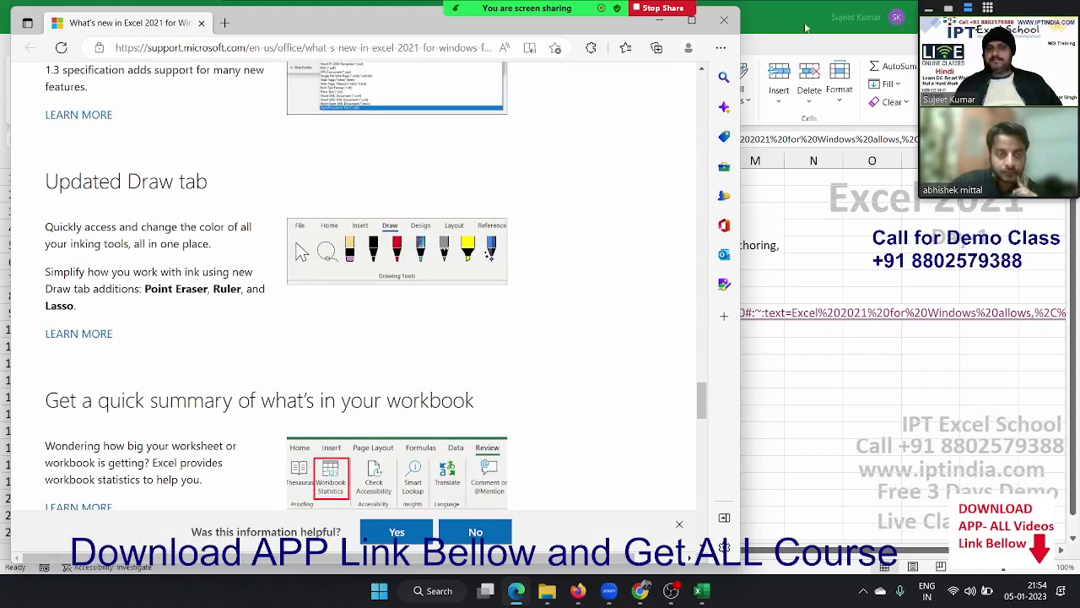
{"action": "left_click", "coordinate": [724, 20]}
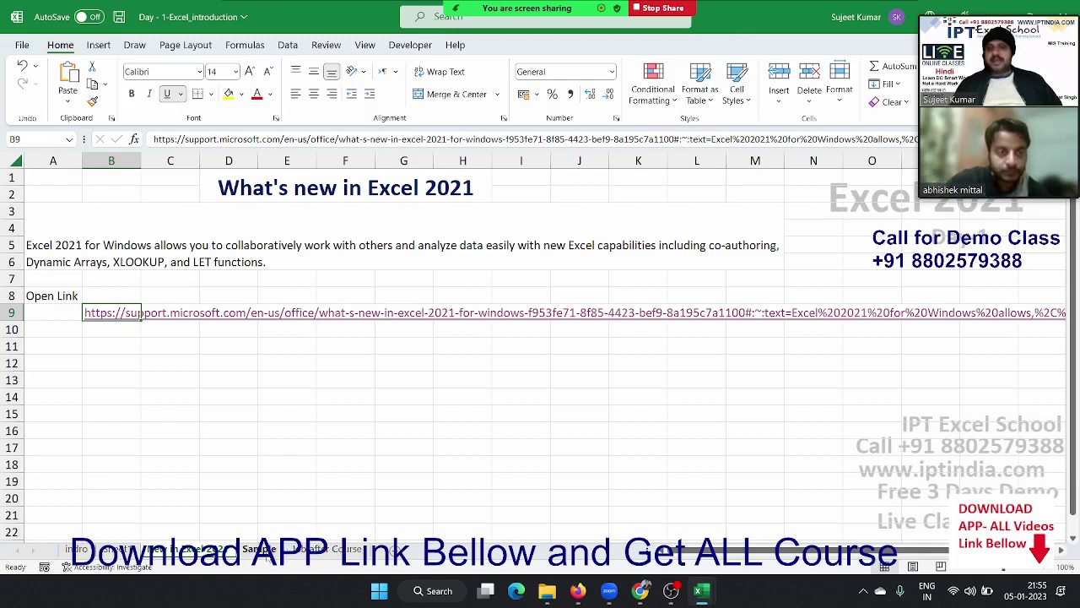
Step: Show the Sample sheet and browse its dashboard images, such as the Support Team Slide Dashboard
{"action": "left_click", "coordinate": [259, 550]}
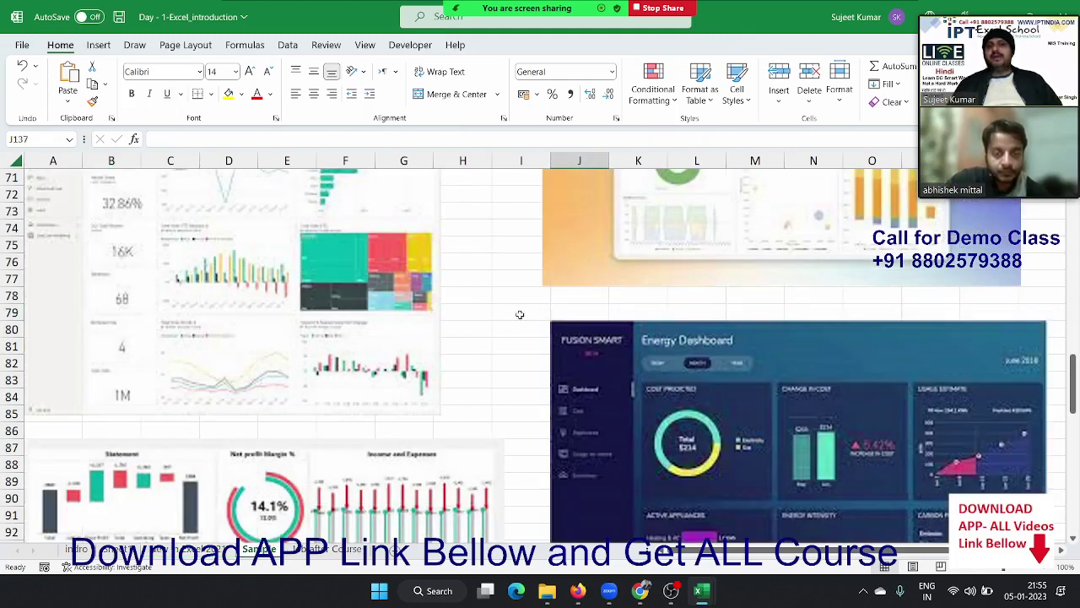
{"action": "scroll", "coordinate": [520, 314], "scroll_direction": "up", "scroll_amount": 10}
{"action": "scroll", "coordinate": [520, 314], "scroll_direction": "up", "scroll_amount": 7}
{"action": "scroll", "coordinate": [520, 314], "scroll_direction": "up", "scroll_amount": 4}
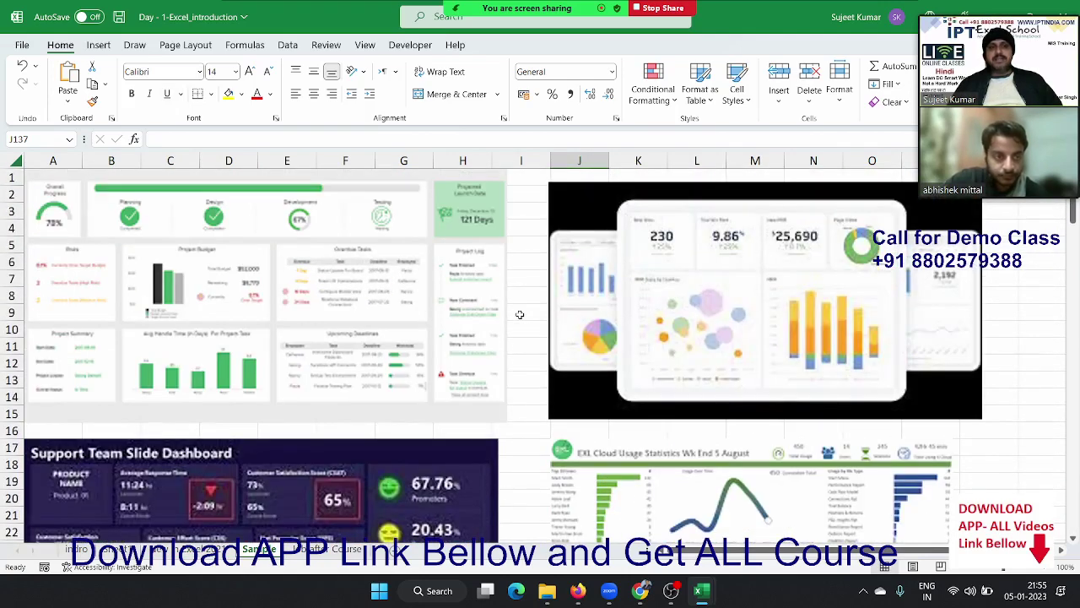
{"action": "scroll", "coordinate": [520, 314], "scroll_direction": "down", "scroll_amount": 2}
{"action": "scroll", "coordinate": [520, 314], "scroll_direction": "down", "scroll_amount": 2}
{"action": "scroll", "coordinate": [521, 315], "scroll_direction": "down", "scroll_amount": 1}
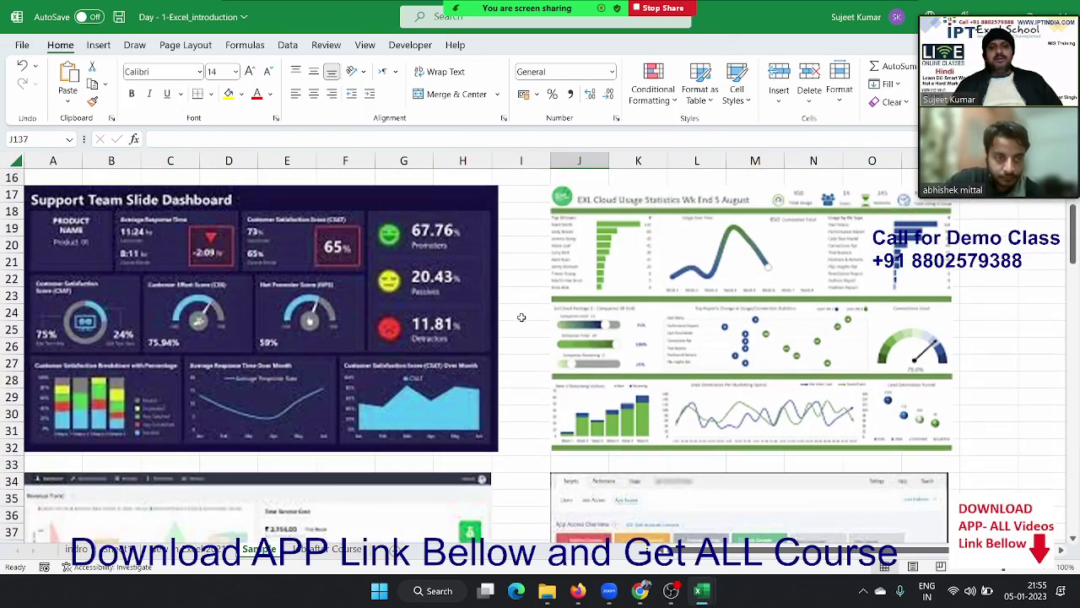
{"action": "scroll", "coordinate": [522, 316], "scroll_direction": "down", "scroll_amount": 3}
{"action": "scroll", "coordinate": [522, 317], "scroll_direction": "down", "scroll_amount": 3}
{"action": "scroll", "coordinate": [521, 316], "scroll_direction": "down", "scroll_amount": 2}
{"action": "scroll", "coordinate": [522, 317], "scroll_direction": "down", "scroll_amount": 1}
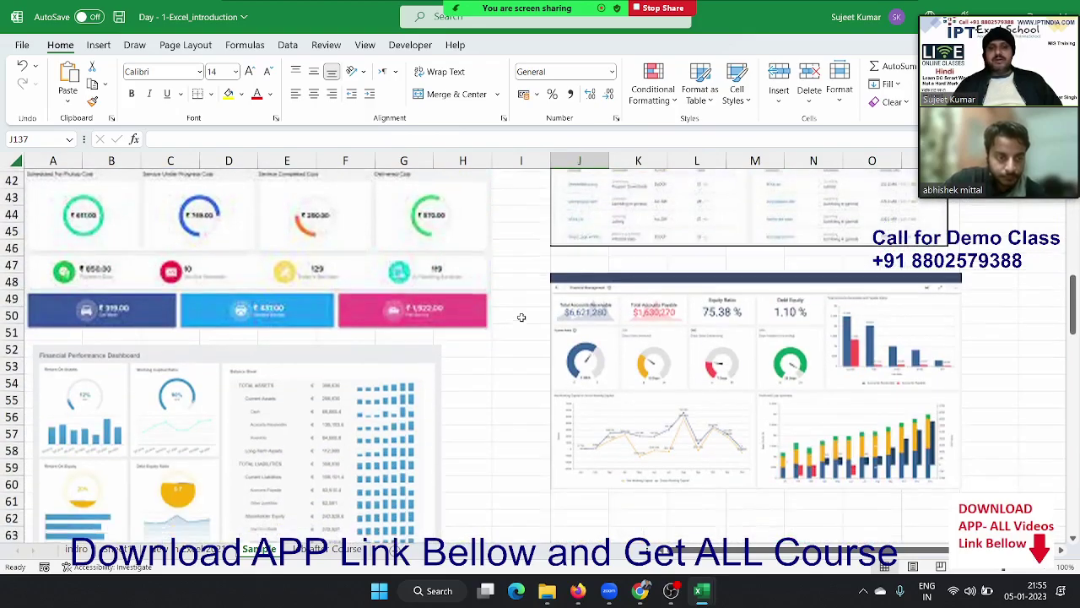
{"action": "scroll", "coordinate": [521, 317], "scroll_direction": "down", "scroll_amount": 1}
{"action": "scroll", "coordinate": [522, 316], "scroll_direction": "down", "scroll_amount": 3}
{"action": "scroll", "coordinate": [522, 317], "scroll_direction": "down", "scroll_amount": 4}
{"action": "scroll", "coordinate": [522, 316], "scroll_direction": "down", "scroll_amount": 3}
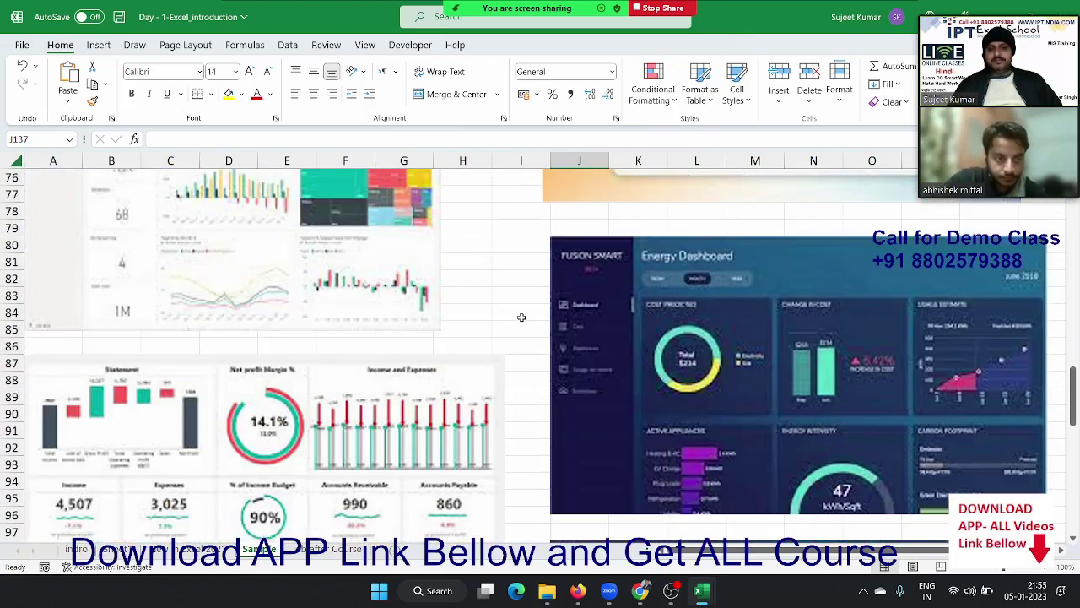
{"action": "scroll", "coordinate": [521, 316], "scroll_direction": "down", "scroll_amount": 3}
{"action": "scroll", "coordinate": [521, 316], "scroll_direction": "down", "scroll_amount": 4}
{"action": "scroll", "coordinate": [522, 316], "scroll_direction": "down", "scroll_amount": 1}
{"action": "scroll", "coordinate": [522, 317], "scroll_direction": "up", "scroll_amount": 4}
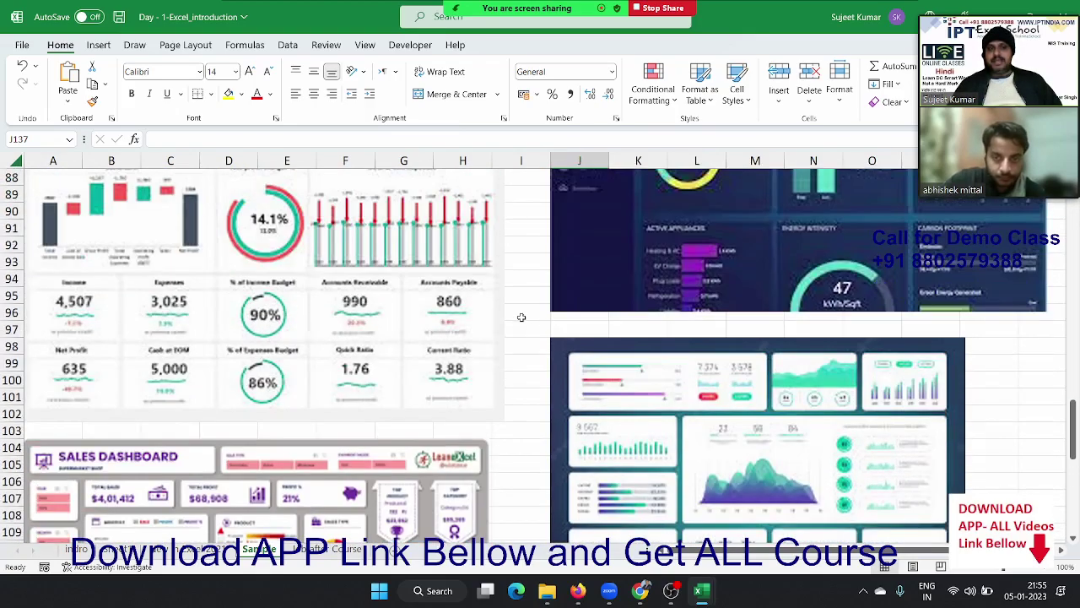
{"action": "scroll", "coordinate": [521, 317], "scroll_direction": "up", "scroll_amount": 1}
{"action": "scroll", "coordinate": [522, 317], "scroll_direction": "up", "scroll_amount": 1}
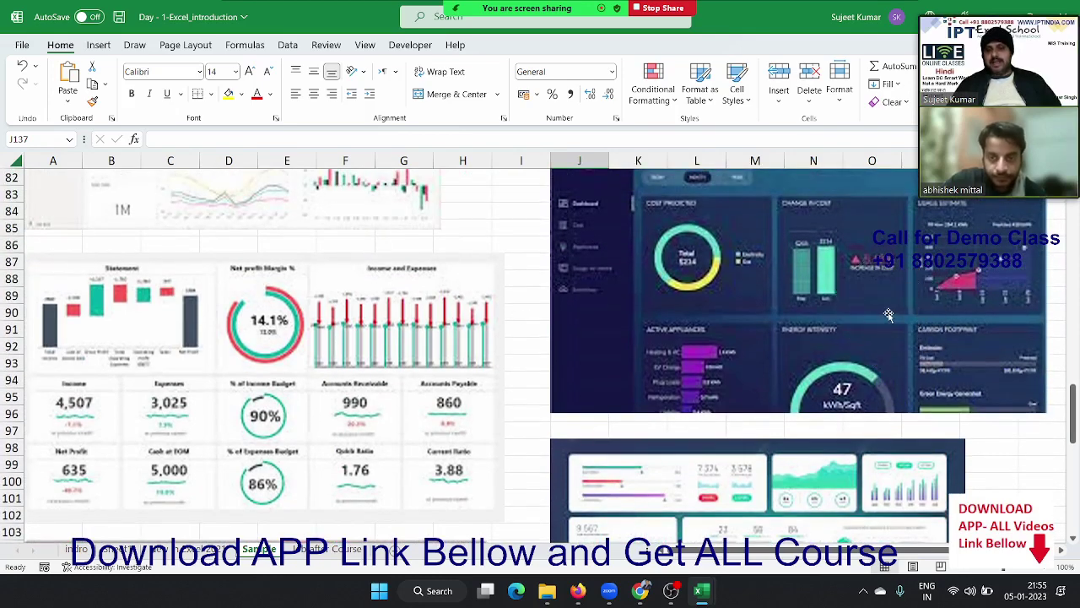
{"action": "scroll", "coordinate": [890, 318], "scroll_direction": "down", "scroll_amount": 3}
{"action": "scroll", "coordinate": [888, 316], "scroll_direction": "down", "scroll_amount": 2}
{"action": "scroll", "coordinate": [888, 317], "scroll_direction": "down", "scroll_amount": 2}
{"action": "scroll", "coordinate": [888, 316], "scroll_direction": "down", "scroll_amount": 3}
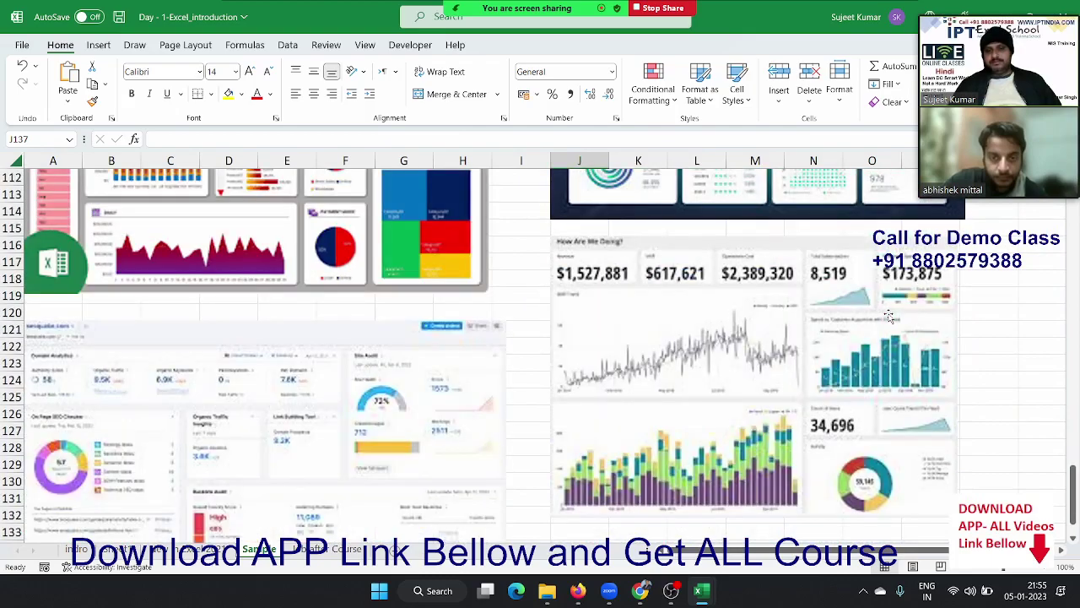
{"action": "scroll", "coordinate": [888, 316], "scroll_direction": "down", "scroll_amount": 3}
{"action": "scroll", "coordinate": [889, 317], "scroll_direction": "down", "scroll_amount": 2}
{"action": "scroll", "coordinate": [888, 316], "scroll_direction": "up", "scroll_amount": 8}
{"action": "scroll", "coordinate": [889, 317], "scroll_direction": "up", "scroll_amount": 5}
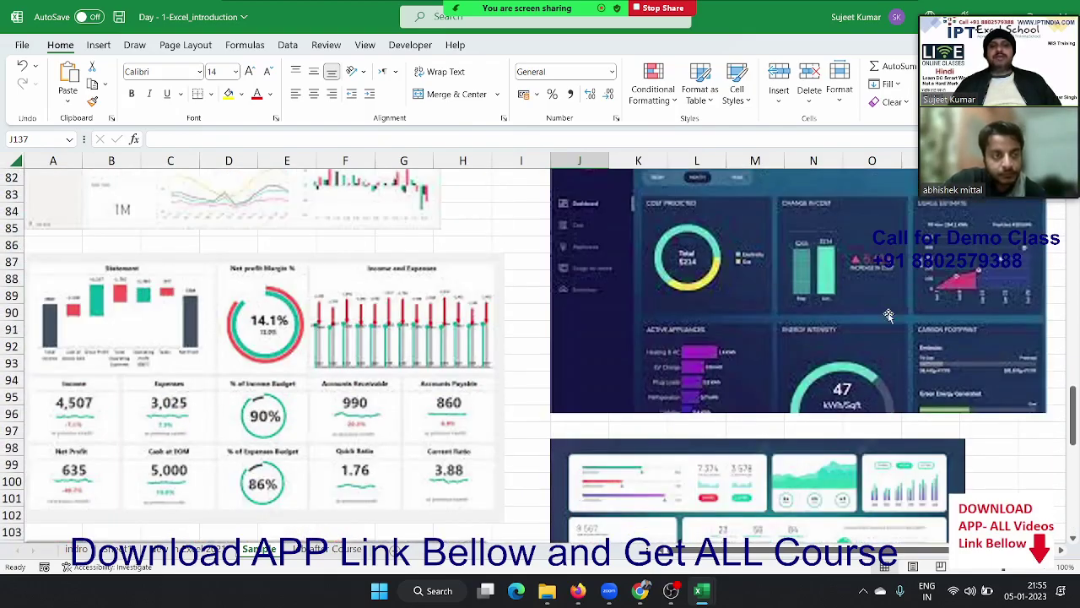
{"action": "scroll", "coordinate": [889, 317], "scroll_direction": "up", "scroll_amount": 8}
{"action": "scroll", "coordinate": [888, 317], "scroll_direction": "up", "scroll_amount": 7}
{"action": "scroll", "coordinate": [889, 317], "scroll_direction": "up", "scroll_amount": 6}
{"action": "scroll", "coordinate": [889, 317], "scroll_direction": "up", "scroll_amount": 7}
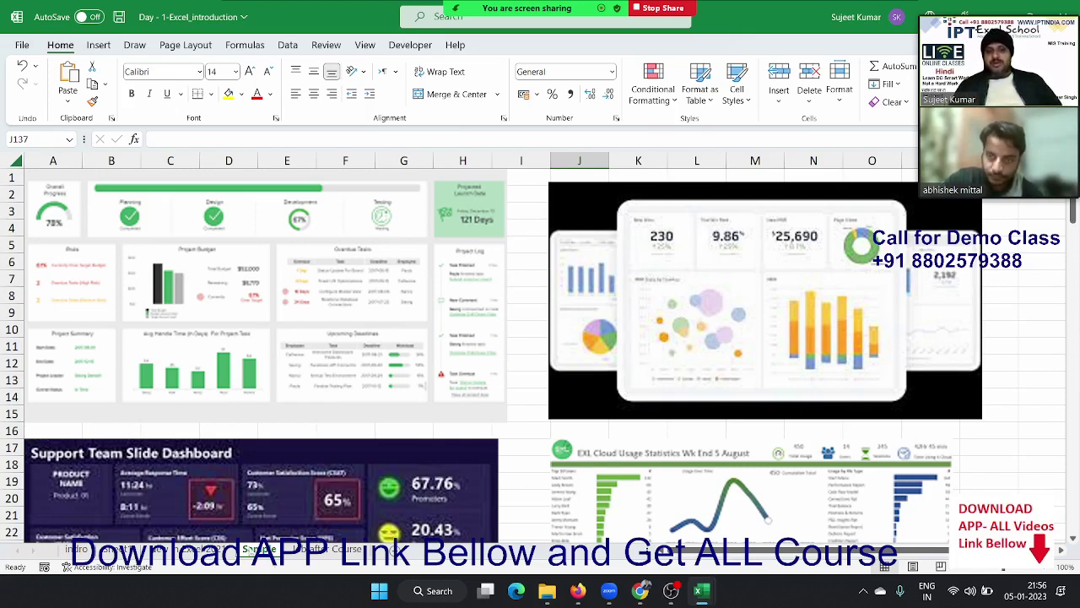
{"action": "left_click", "coordinate": [309, 553]}
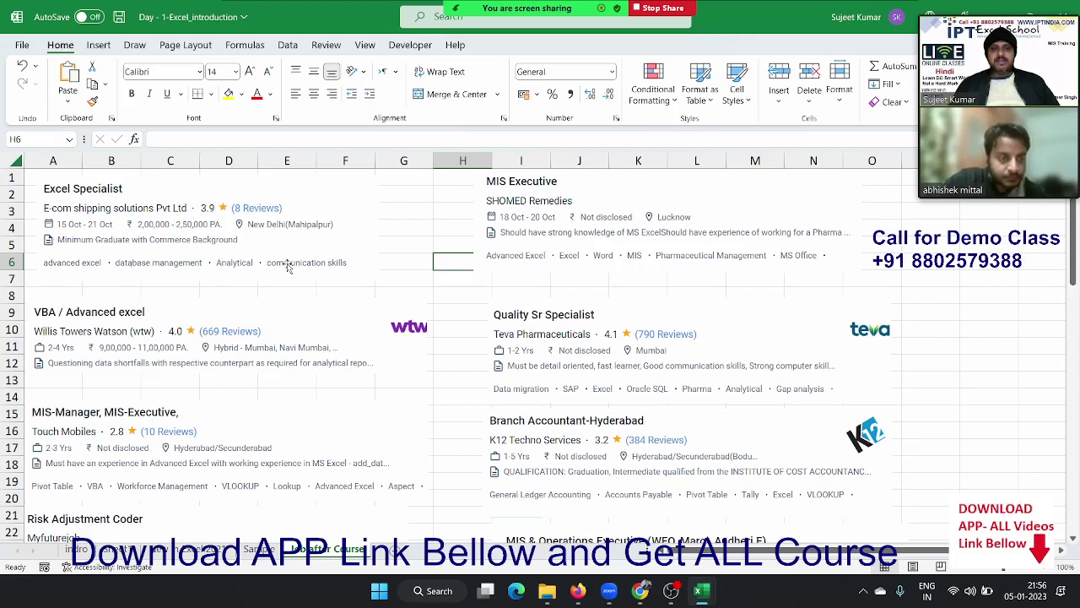
{"action": "key", "text": "ctrl"}
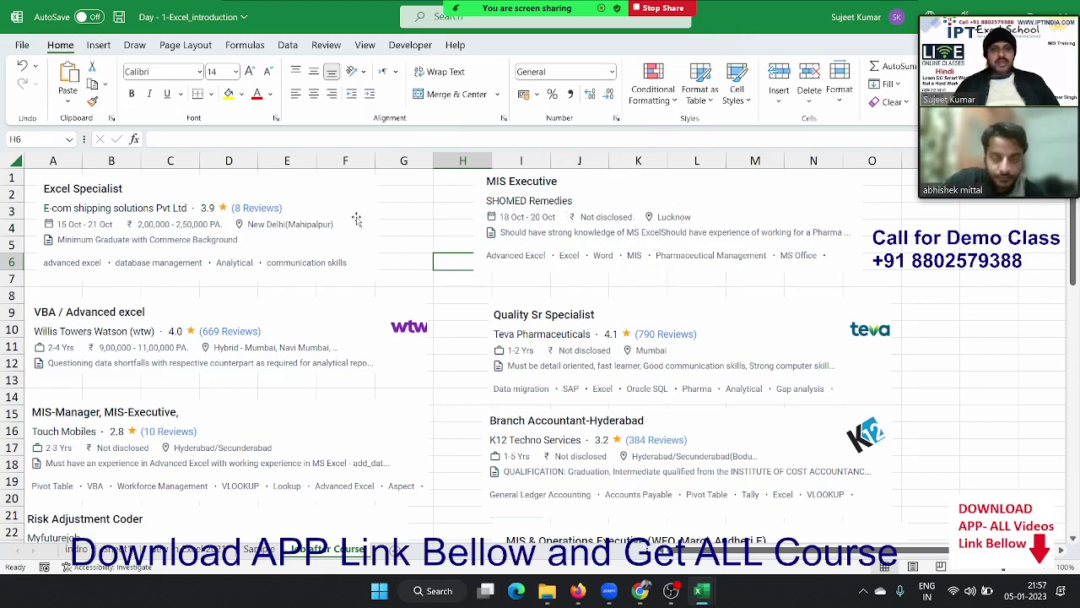
{"action": "scroll", "coordinate": [44, 282], "scroll_direction": "down", "scroll_amount": 1}
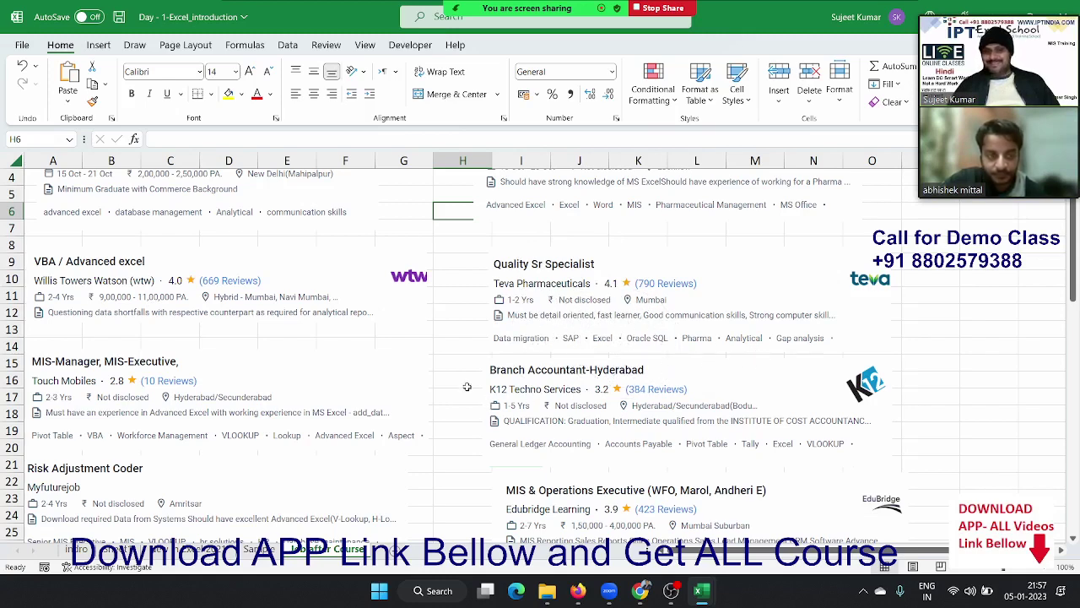
{"action": "scroll", "coordinate": [470, 381], "scroll_direction": "down", "scroll_amount": 1}
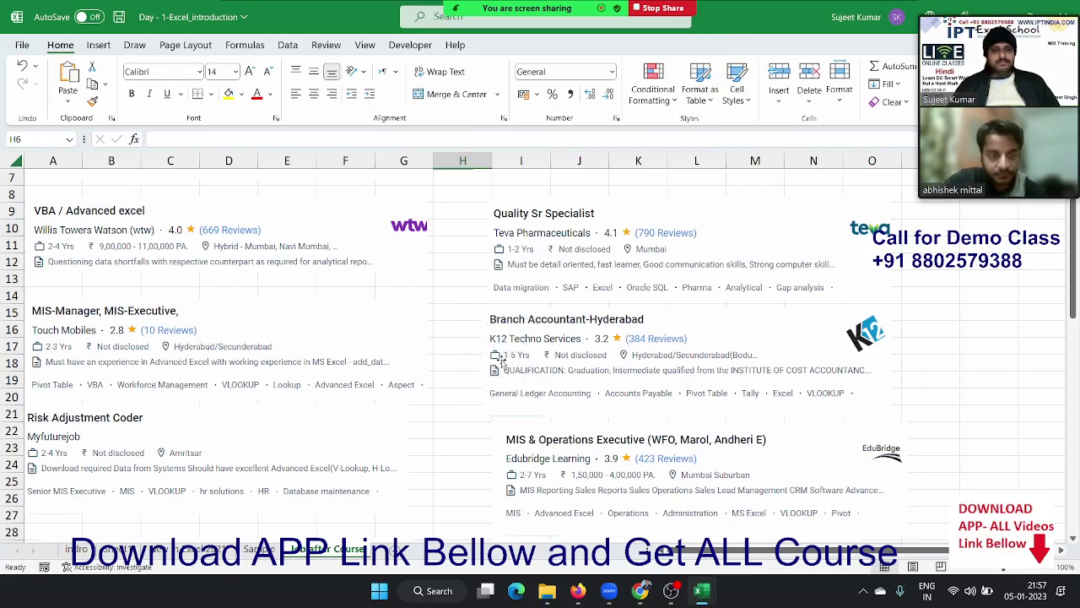
{"action": "scroll", "coordinate": [501, 362], "scroll_direction": "down", "scroll_amount": 1}
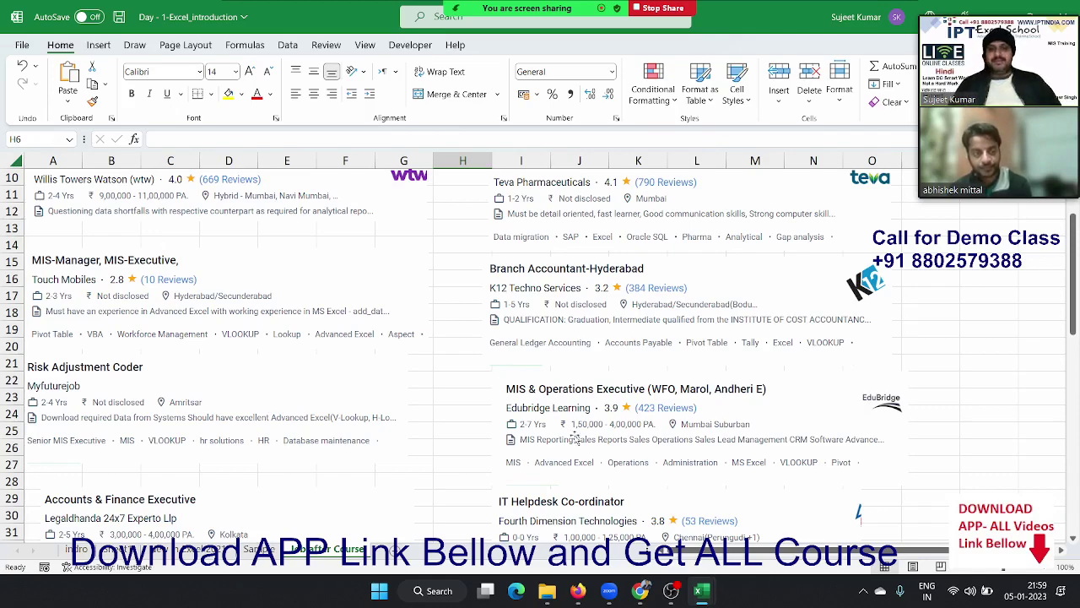
{"action": "scroll", "coordinate": [608, 416], "scroll_direction": "down", "scroll_amount": 1}
{"action": "scroll", "coordinate": [607, 415], "scroll_direction": "down", "scroll_amount": 2}
{"action": "scroll", "coordinate": [608, 415], "scroll_direction": "down", "scroll_amount": 2}
{"action": "scroll", "coordinate": [607, 415], "scroll_direction": "down", "scroll_amount": 3}
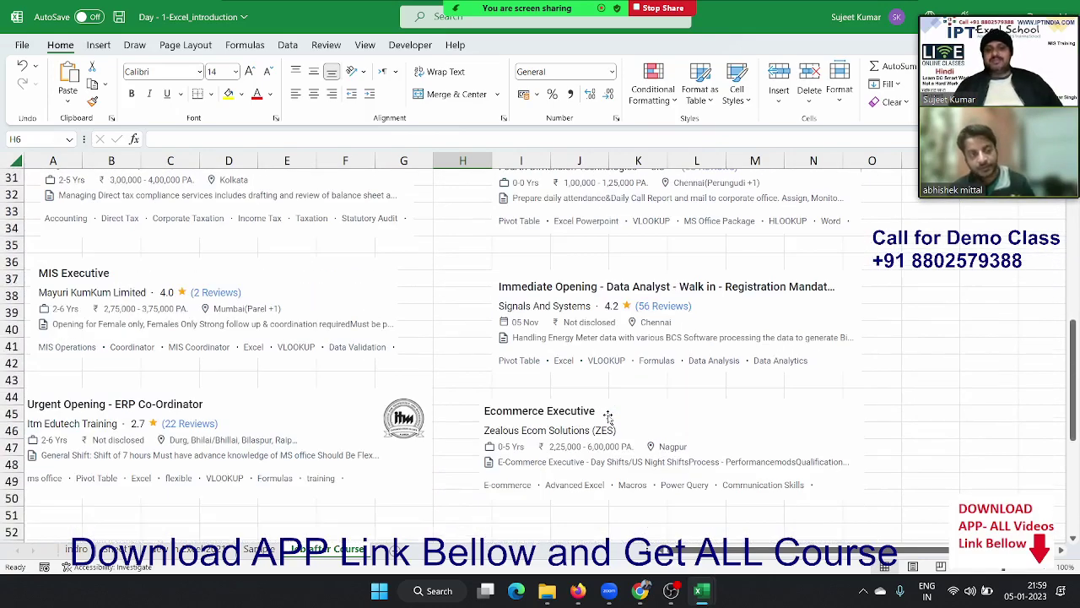
{"action": "scroll", "coordinate": [608, 415], "scroll_direction": "down", "scroll_amount": 4}
{"action": "scroll", "coordinate": [607, 415], "scroll_direction": "down", "scroll_amount": 2}
{"action": "scroll", "coordinate": [608, 415], "scroll_direction": "down", "scroll_amount": 1}
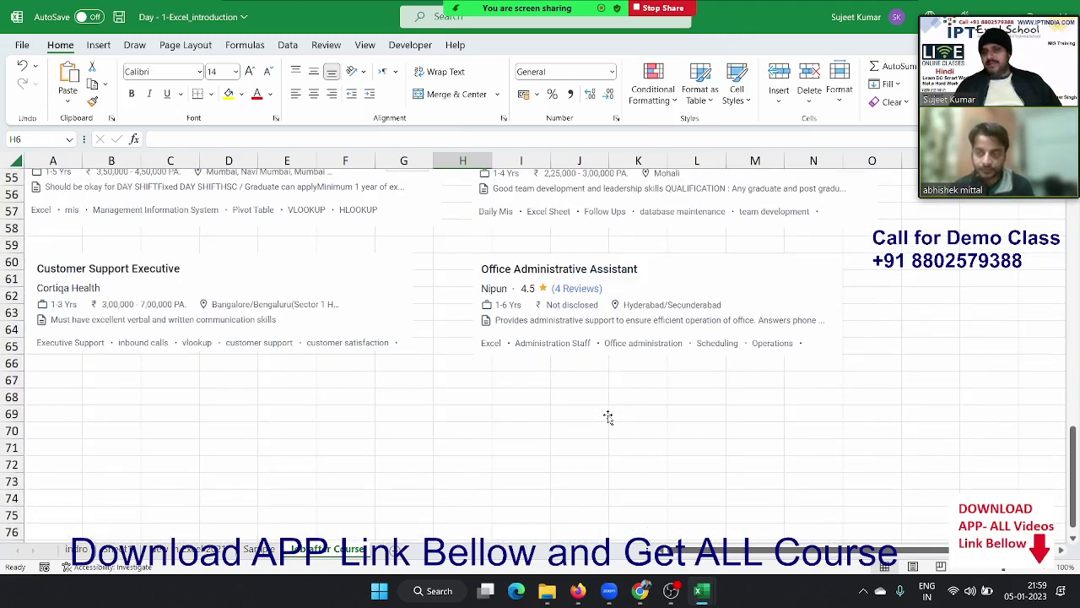
{"action": "scroll", "coordinate": [607, 415], "scroll_direction": "up", "scroll_amount": 7}
{"action": "scroll", "coordinate": [607, 415], "scroll_direction": "up", "scroll_amount": 8}
{"action": "scroll", "coordinate": [608, 416], "scroll_direction": "up", "scroll_amount": 2}
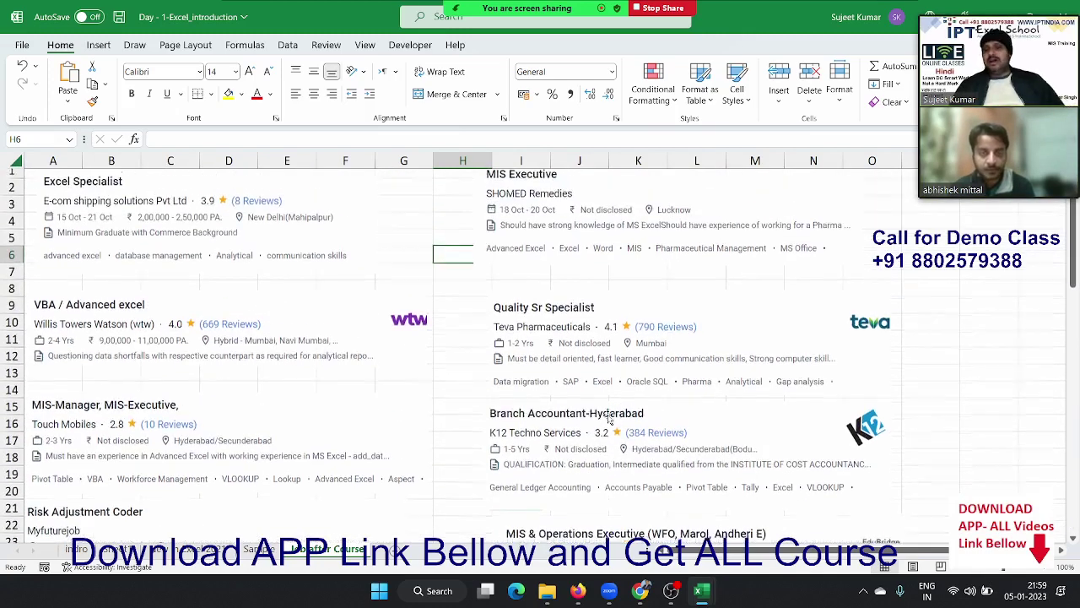
{"action": "left_click", "coordinate": [999, 382]}
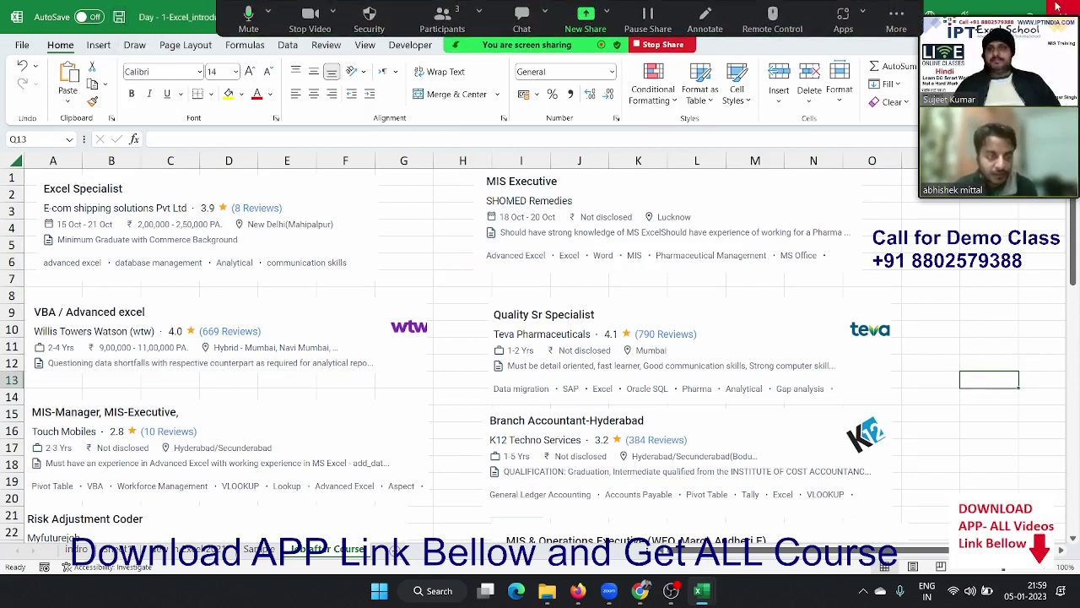
Step: Minimize the job listings workbook, bring up the Data workbook, and switch to its blank worksheet
{"action": "left_click", "coordinate": [1070, 6]}
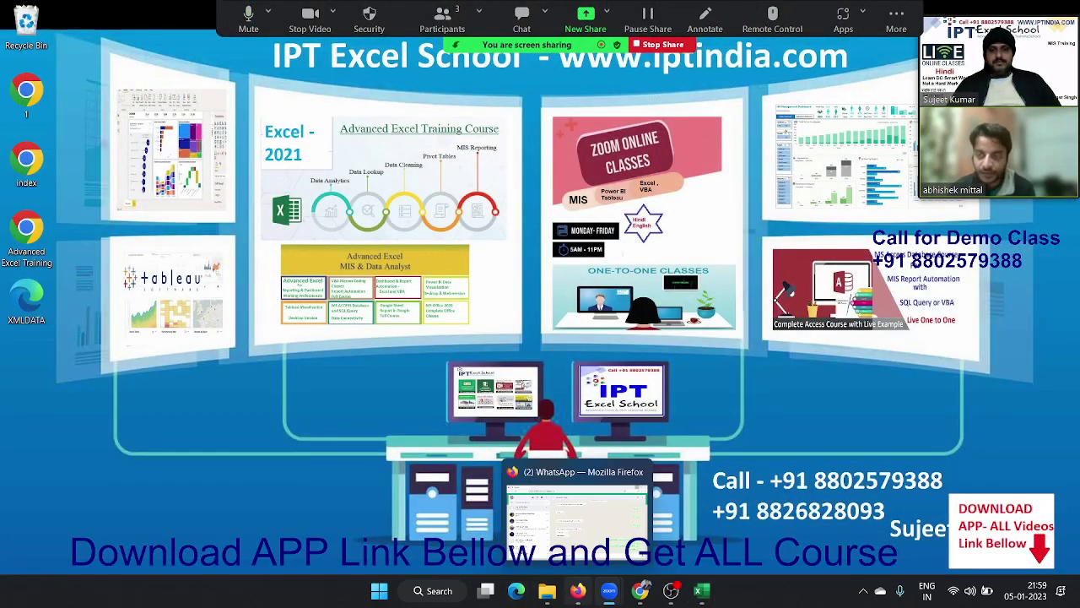
{"action": "left_click", "coordinate": [547, 593]}
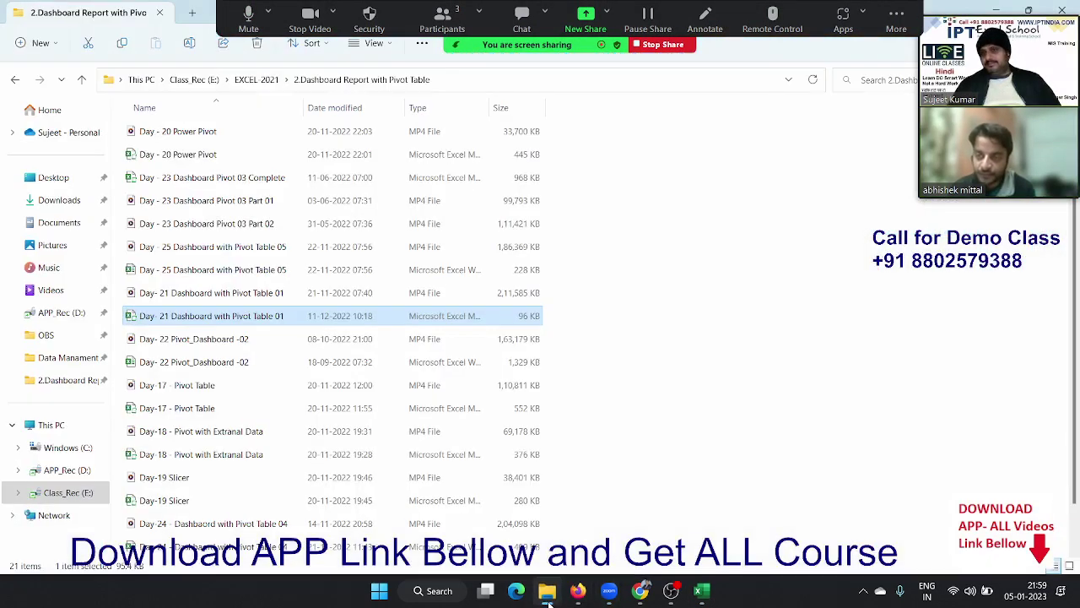
{"action": "left_click", "coordinate": [548, 592]}
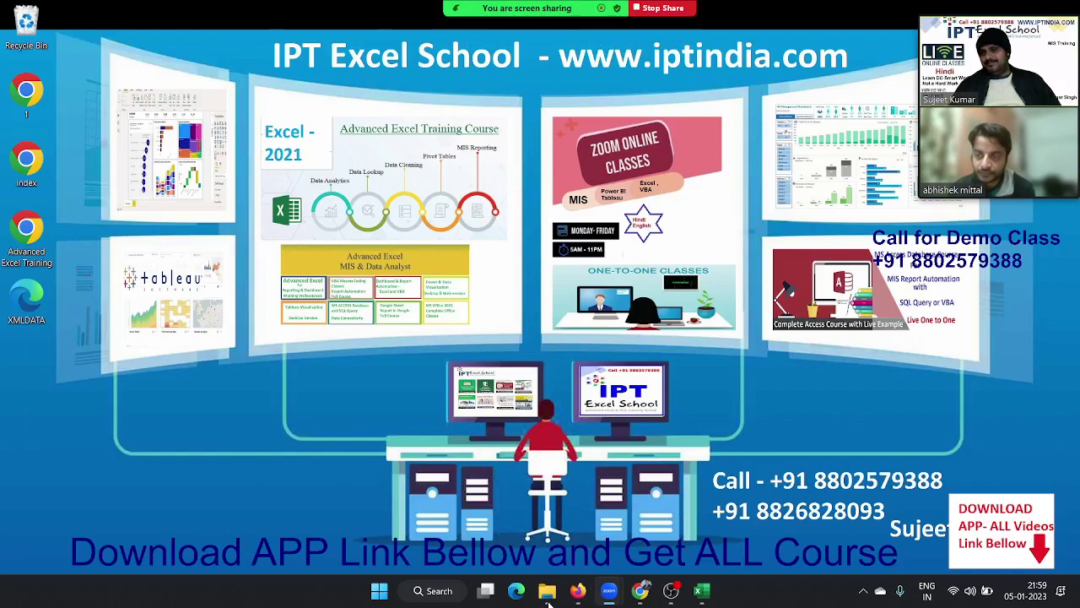
{"action": "mouse_move", "coordinate": [700, 590]}
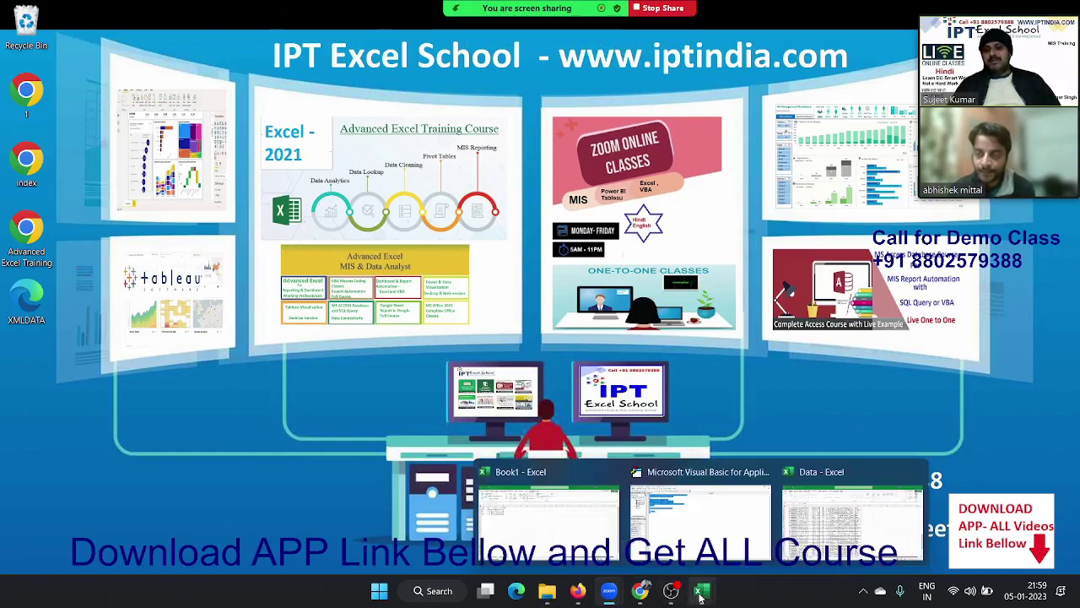
{"action": "left_click", "coordinate": [815, 551]}
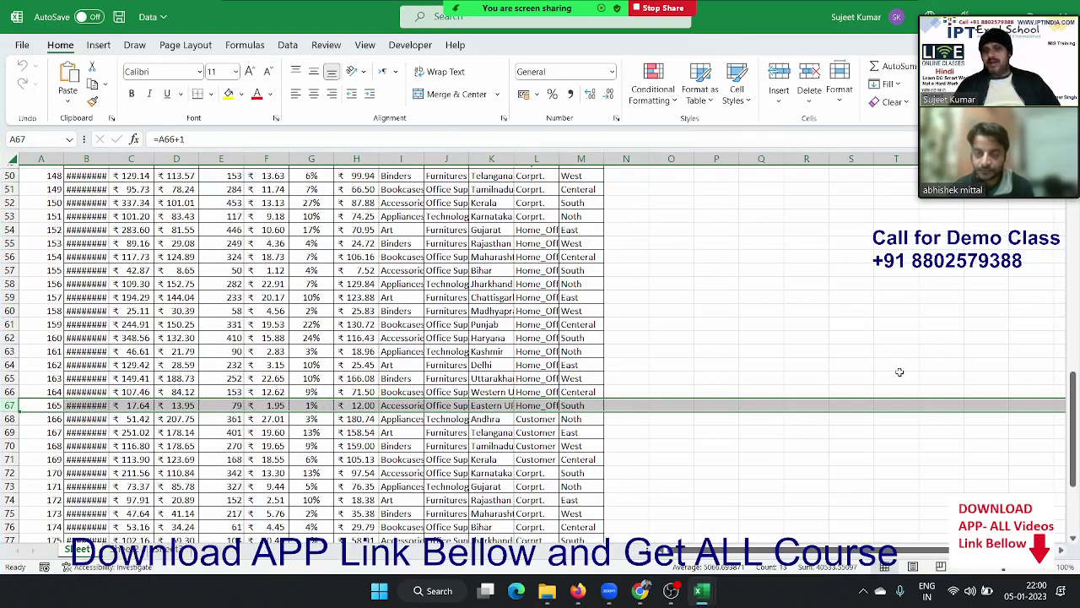
{"action": "left_click", "coordinate": [832, 339]}
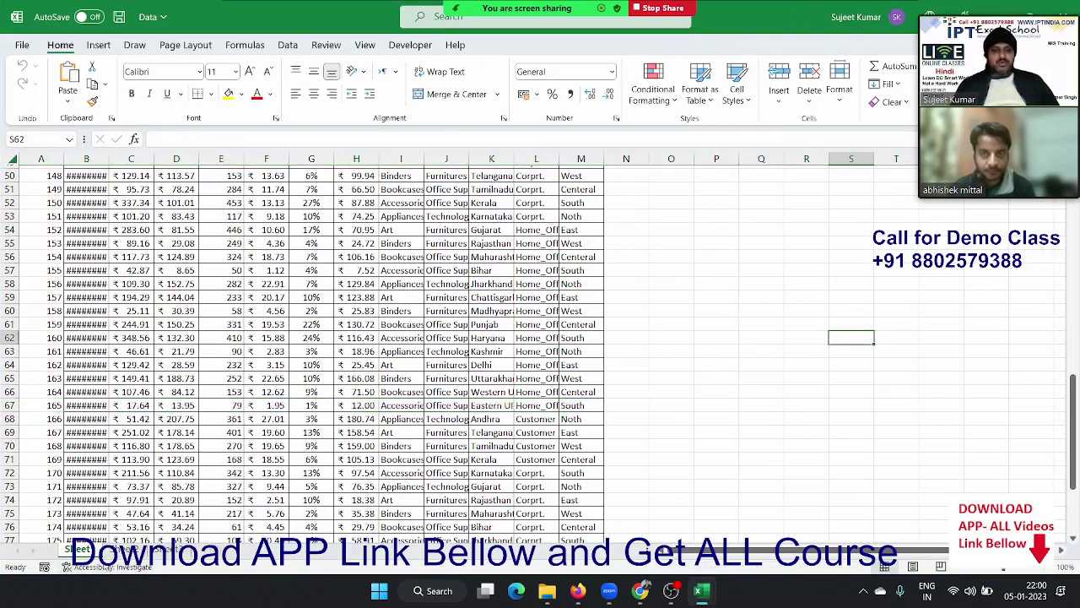
{"action": "left_click", "coordinate": [127, 550]}
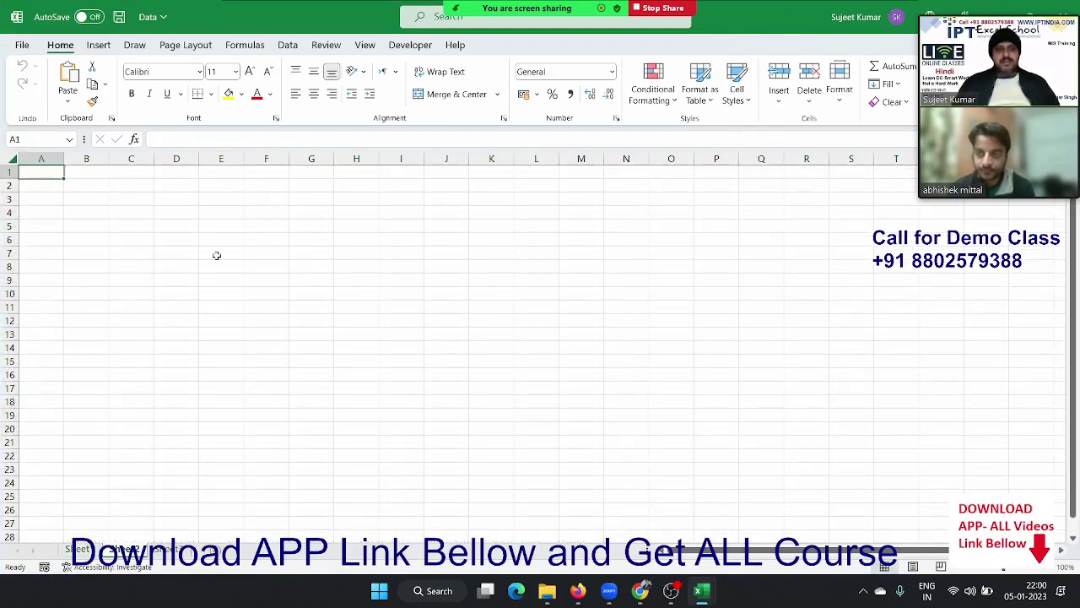
Step: Enter 20 in D4 and 30 in G4, copy D4 into G4, then undo that paste
{"action": "left_click", "coordinate": [174, 212]}
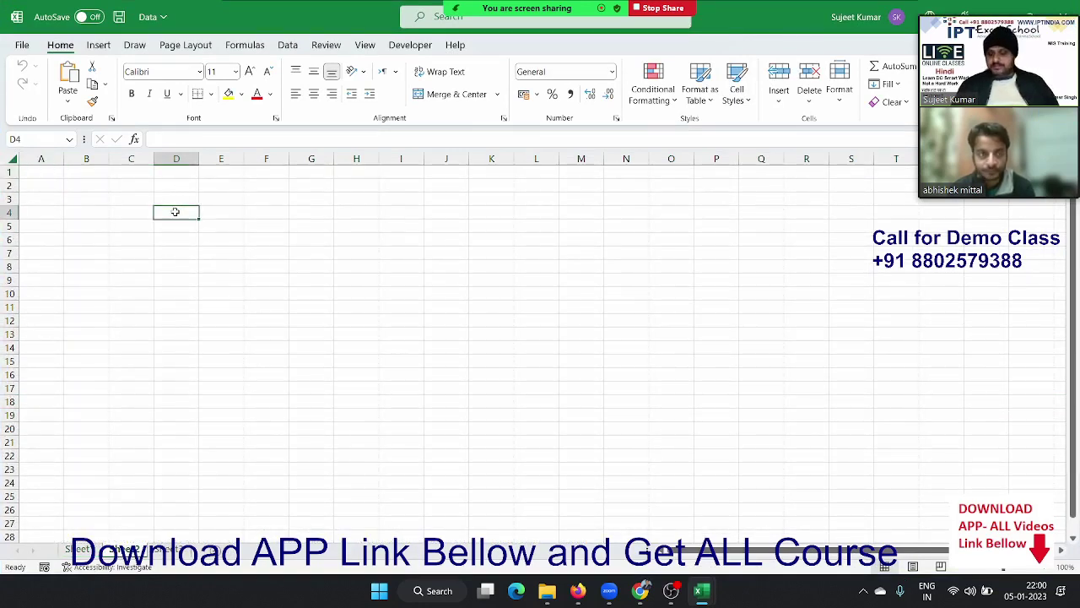
{"action": "type", "text": "20"}
{"action": "key", "text": "Right"}
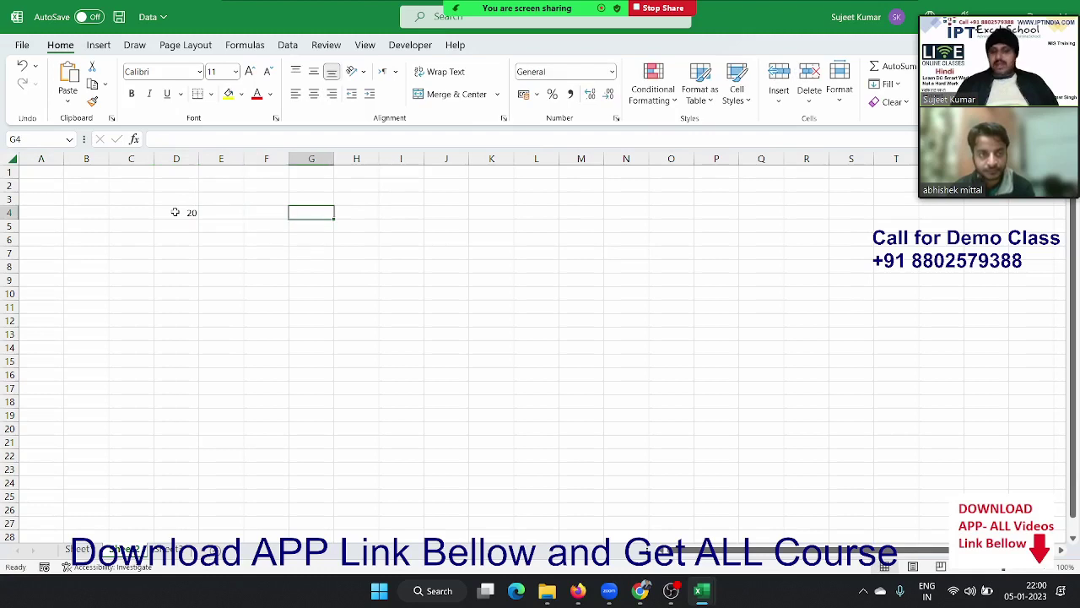
{"action": "type", "text": "30"}
{"action": "key", "text": "Left"}
{"action": "key", "text": "Left"}
{"action": "key", "text": "Left"}
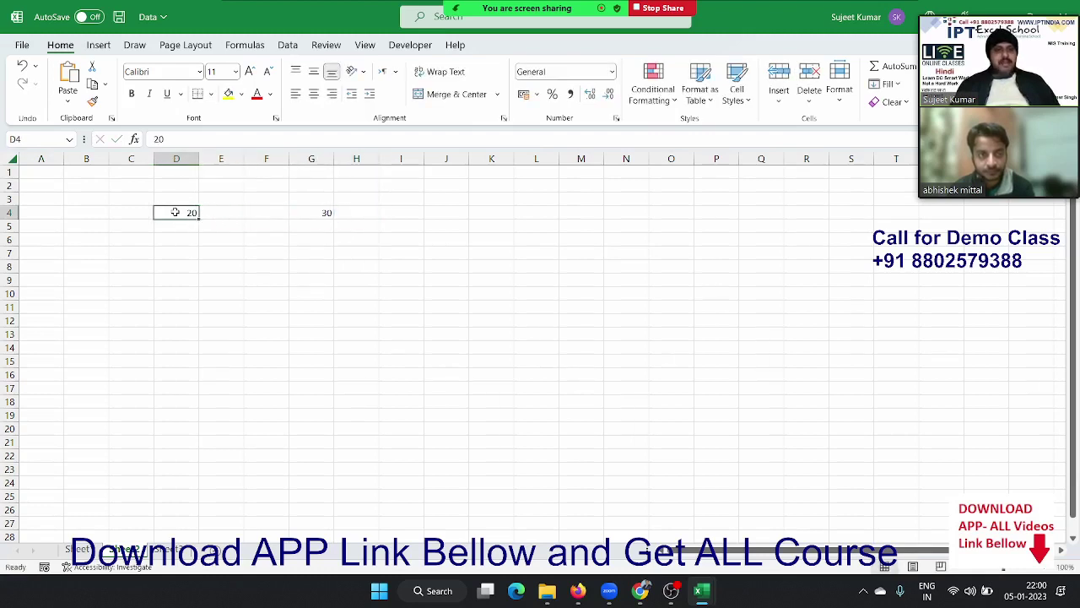
{"action": "key", "text": "ctrl+c"}
{"action": "key", "text": "Right"}
{"action": "key", "text": "Right"}
{"action": "key", "text": "Right"}
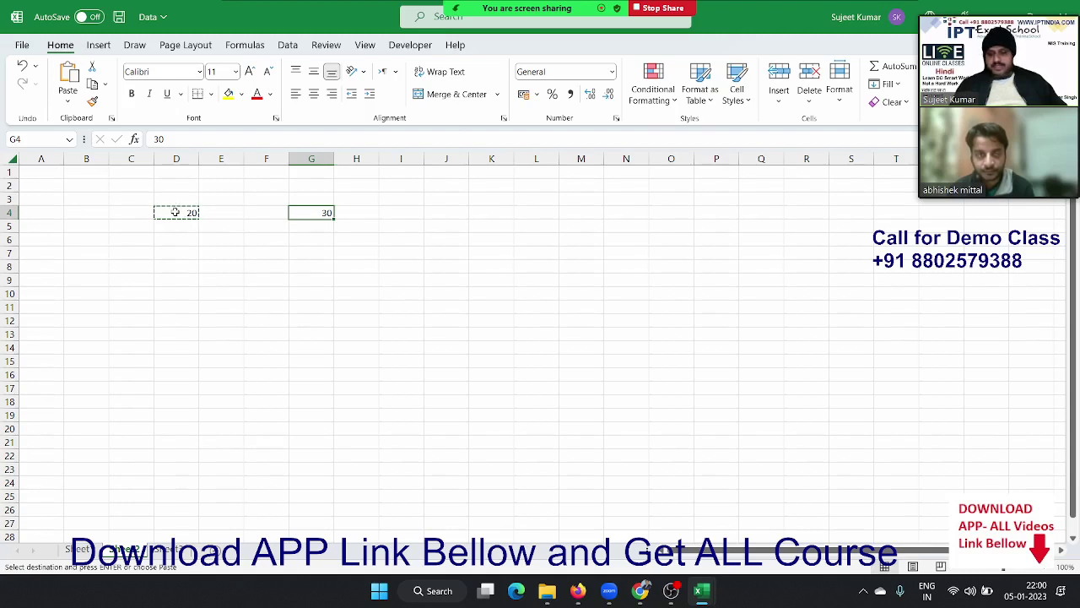
{"action": "key", "text": "ctrl+v"}
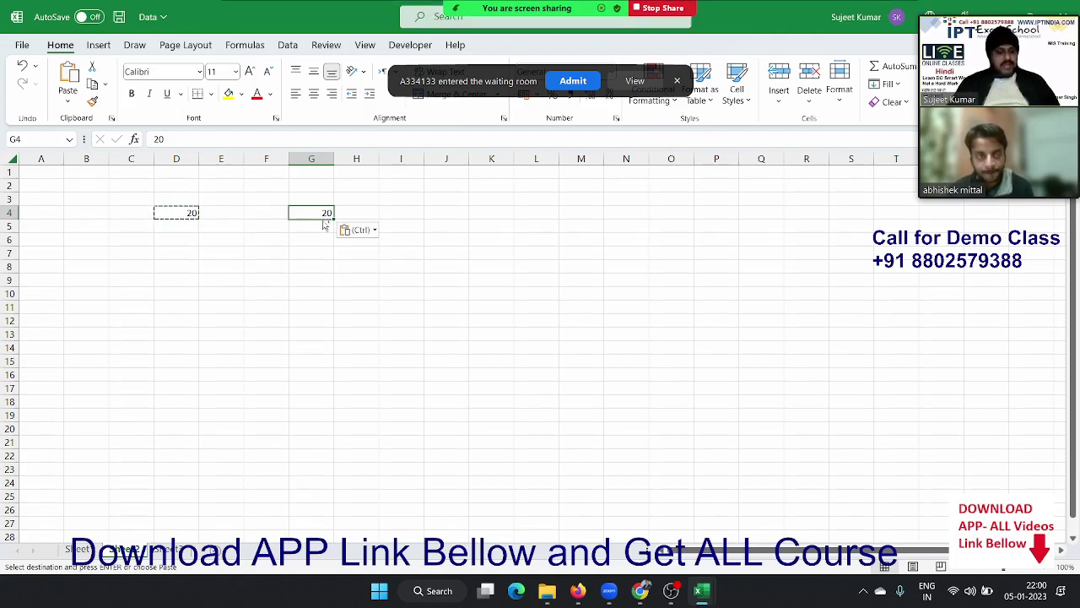
{"action": "key", "text": "ctrl+z"}
Step: Paste Special the copied 20 onto G4 with the Add operation, turning 30 into 50
{"action": "right_click", "coordinate": [318, 215]}
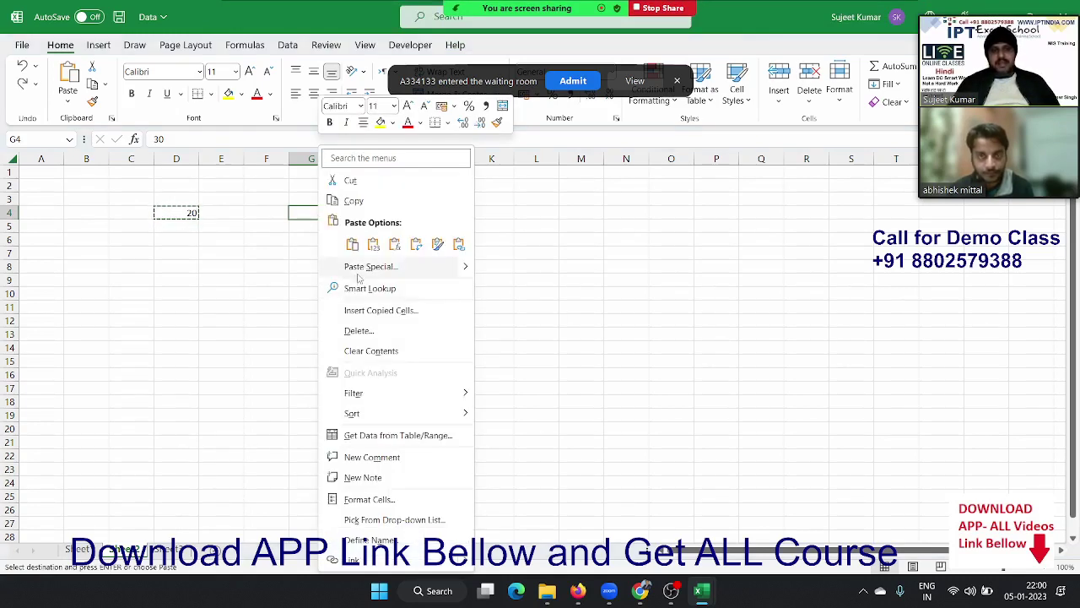
{"action": "left_click", "coordinate": [358, 268]}
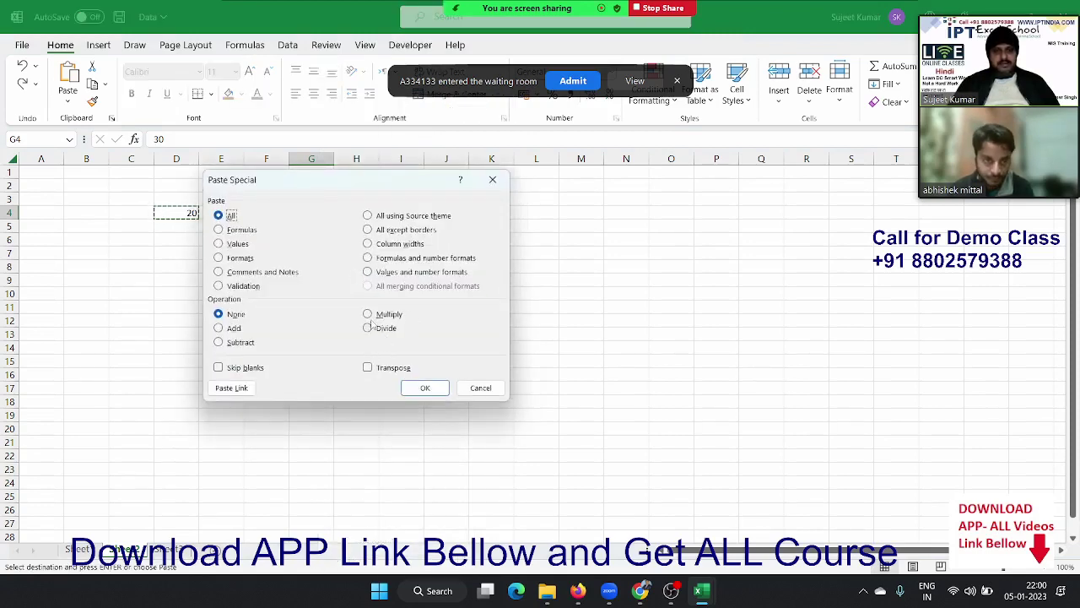
{"action": "left_click", "coordinate": [218, 327]}
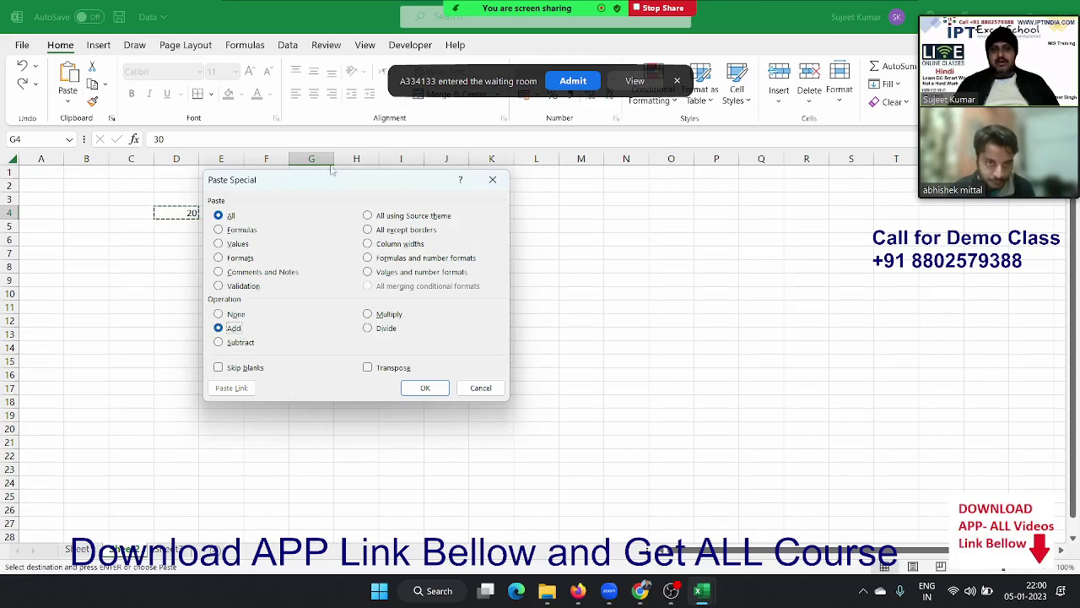
{"action": "left_click_drag", "start_coordinate": [341, 186], "coordinate": [356, 262]}
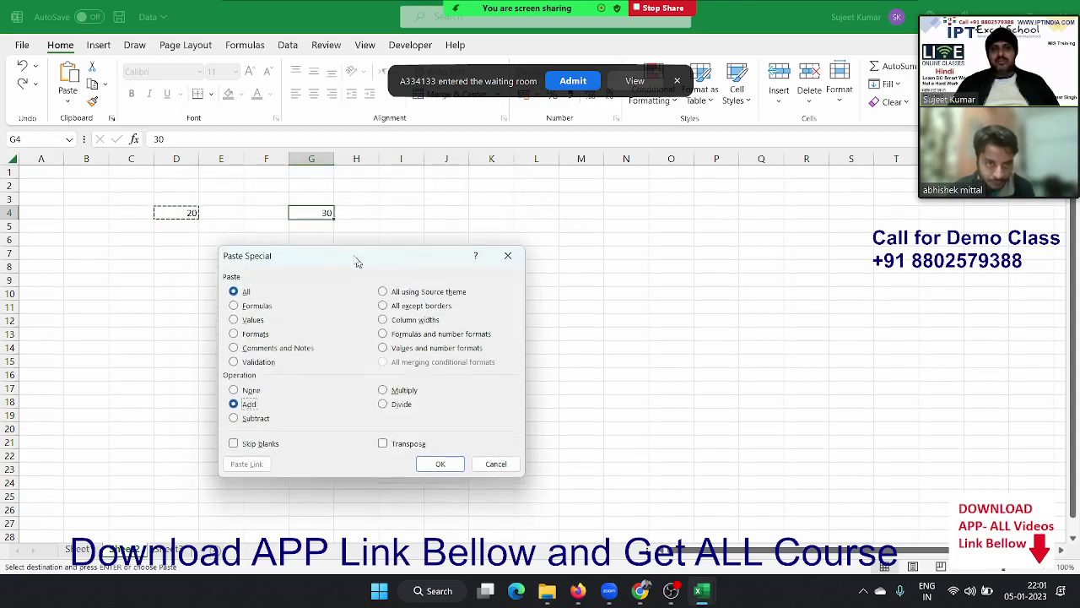
{"action": "left_click", "coordinate": [439, 461]}
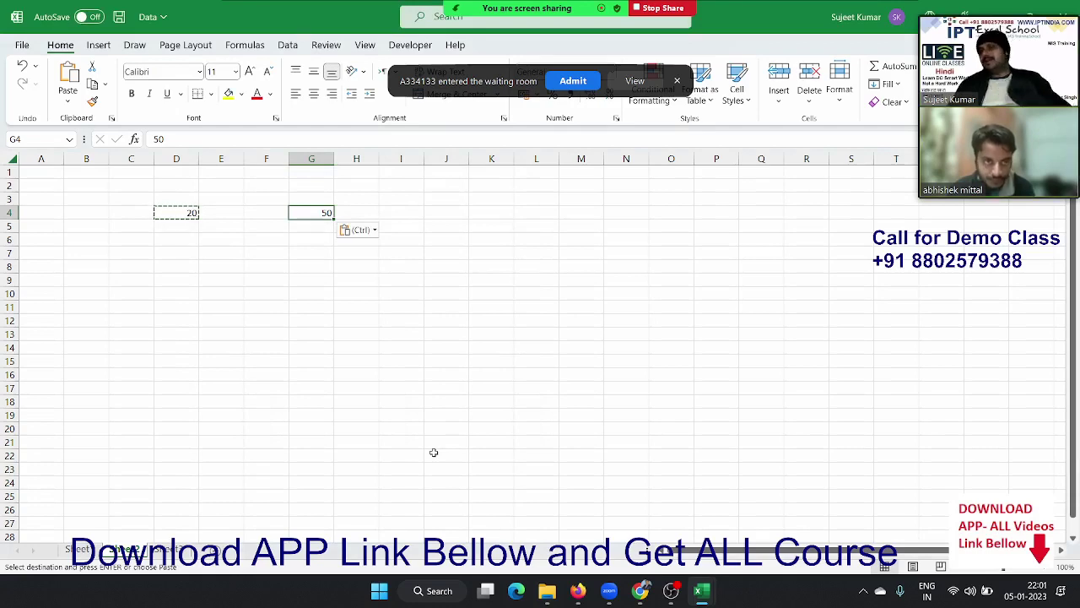
Step: Clear columns D through G so the sheet is blank again
{"action": "left_click_drag", "start_coordinate": [311, 158], "coordinate": [176, 159]}
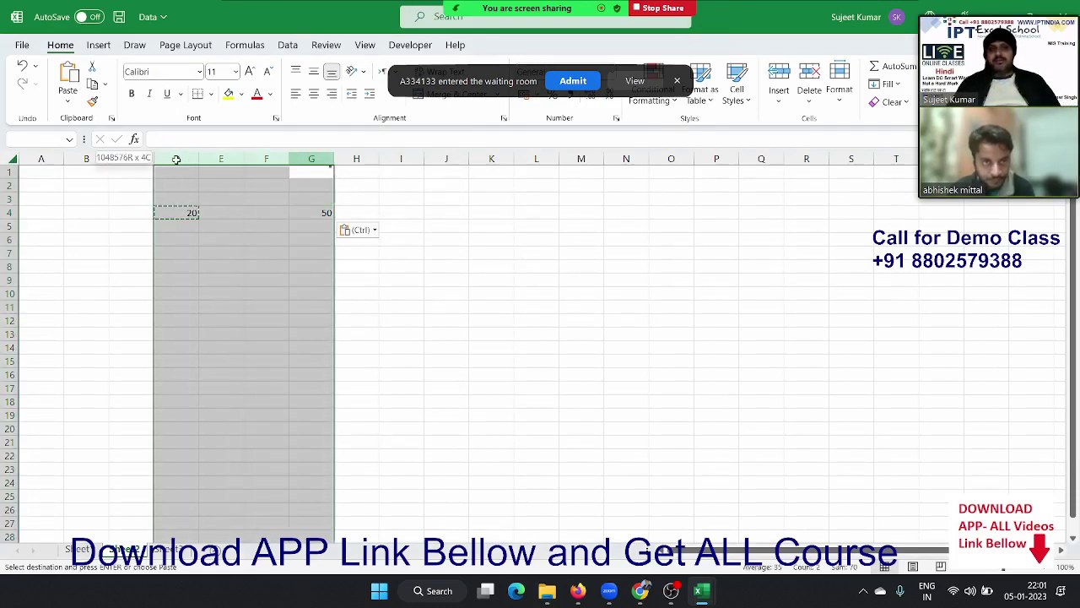
{"action": "key", "text": "Delete"}
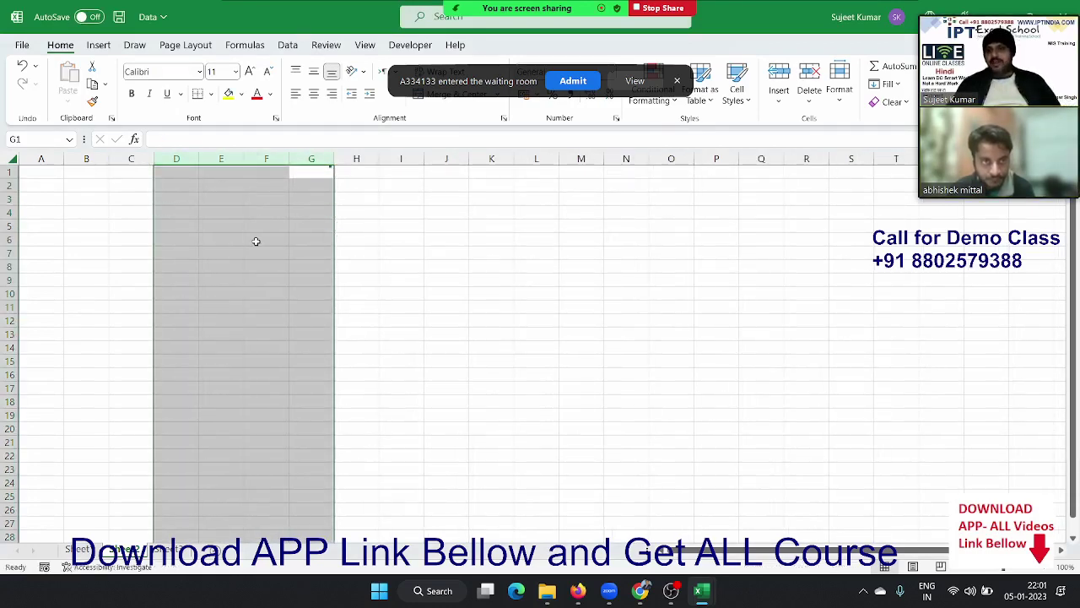
{"action": "left_click", "coordinate": [257, 239]}
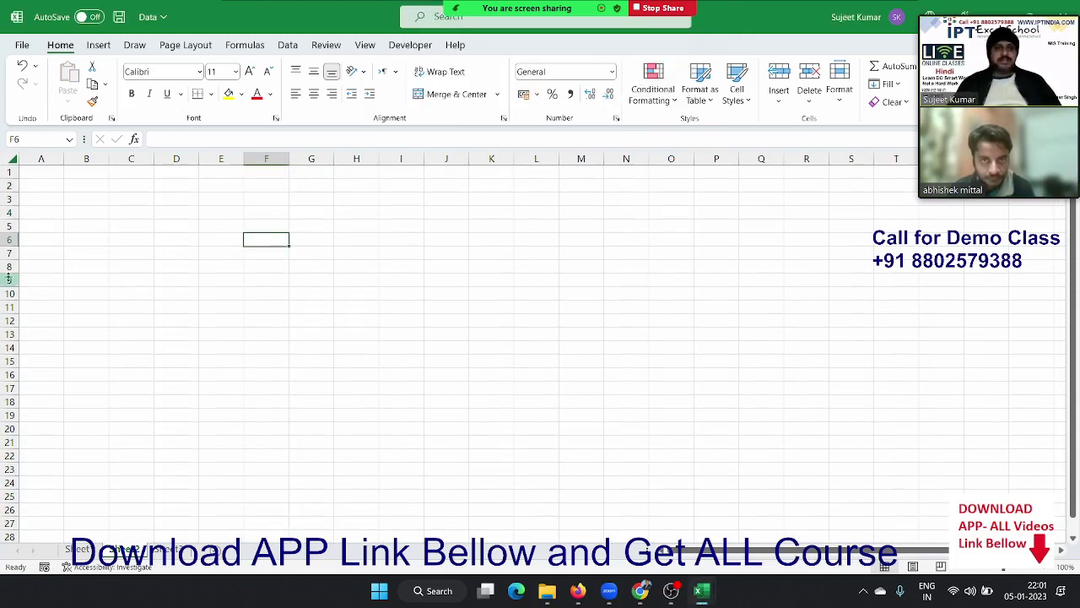
Step: Enter 20% in cell B1
{"action": "left_click", "coordinate": [116, 199]}
{"action": "scroll", "coordinate": [104, 228], "scroll_direction": "up", "scroll_amount": 3, "text": "ctrl"}
{"action": "scroll", "coordinate": [103, 226], "scroll_direction": "up", "scroll_amount": 2, "text": "ctrl"}
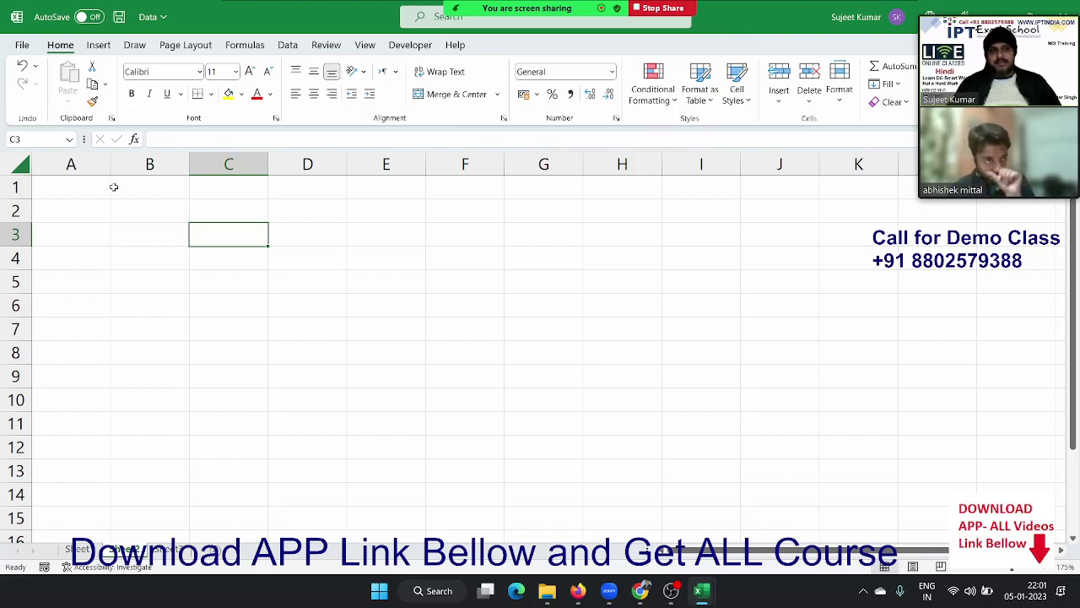
{"action": "left_click", "coordinate": [124, 187]}
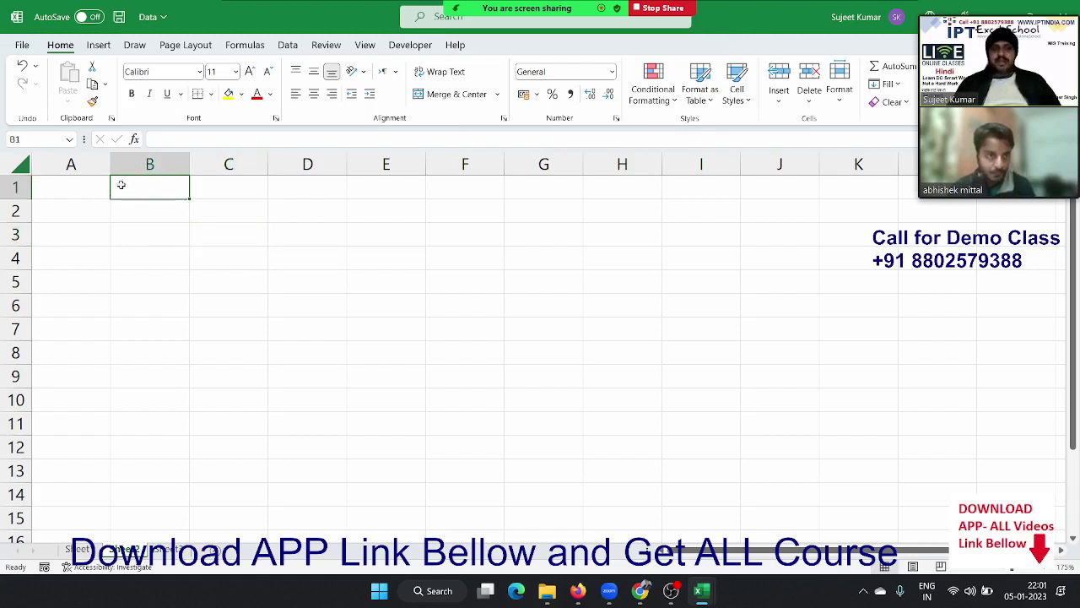
{"action": "type", "text": "20"}
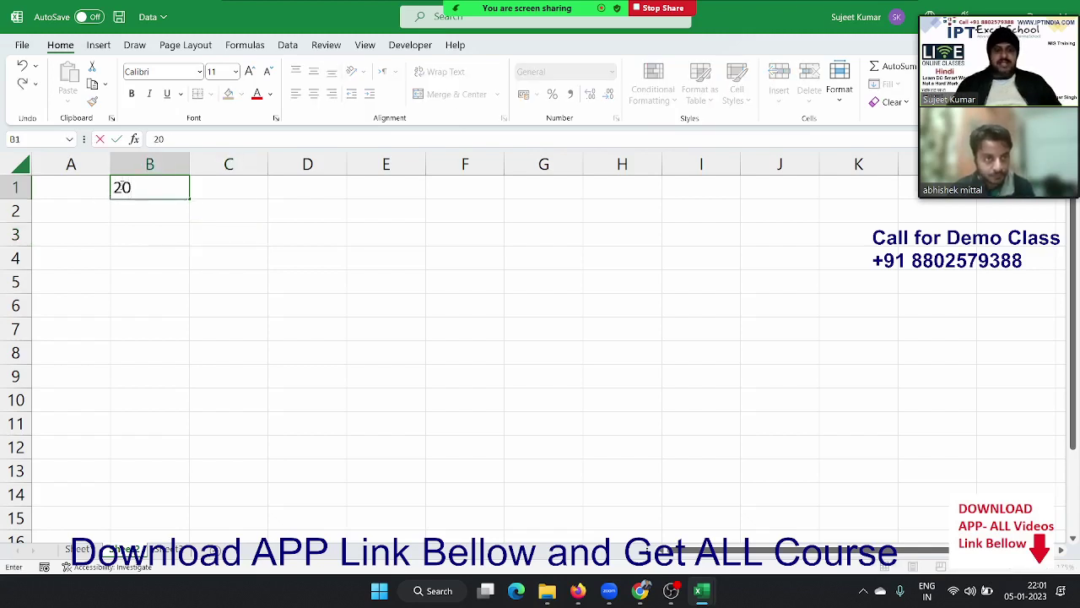
{"action": "type", "text": "%"}
{"action": "key", "text": "Return"}
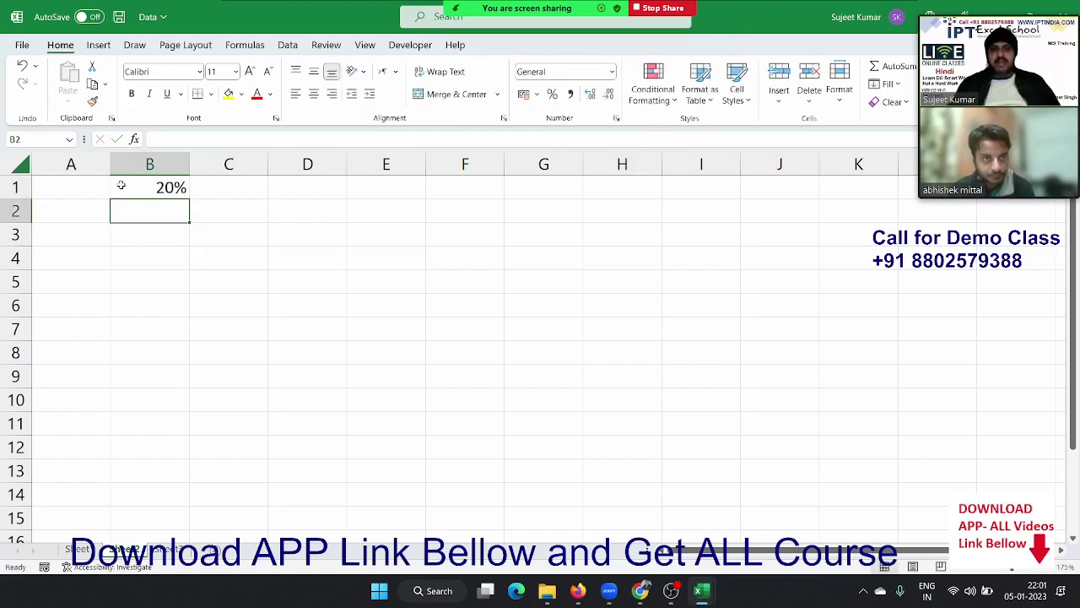
{"action": "left_click", "coordinate": [120, 184]}
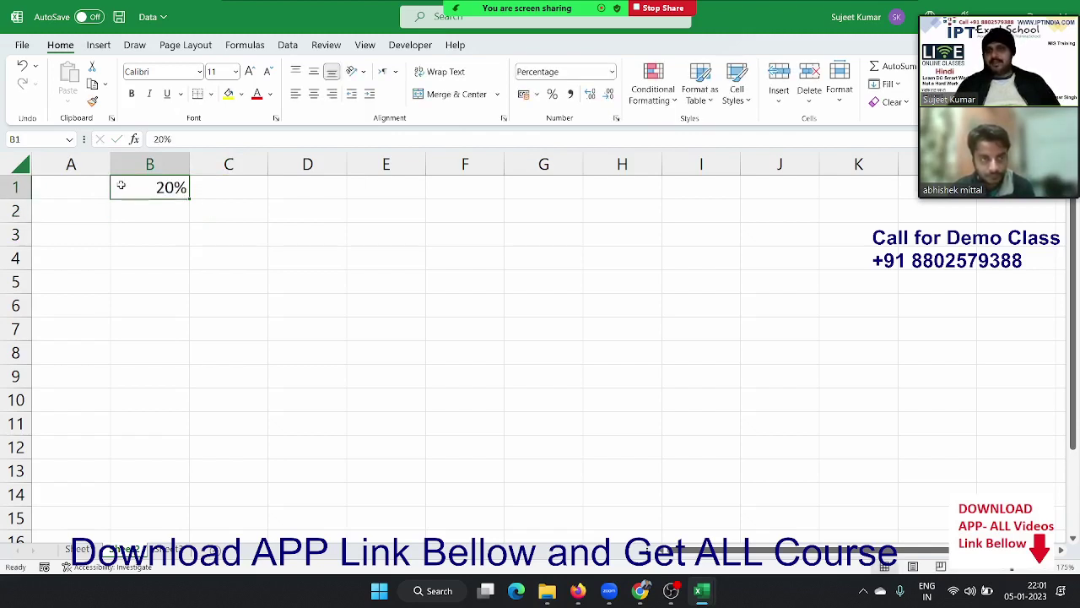
Step: Enter 20 in C1 and apply Percent Style, showing 2000%
{"action": "key", "text": "Right"}
{"action": "type", "text": "20"}
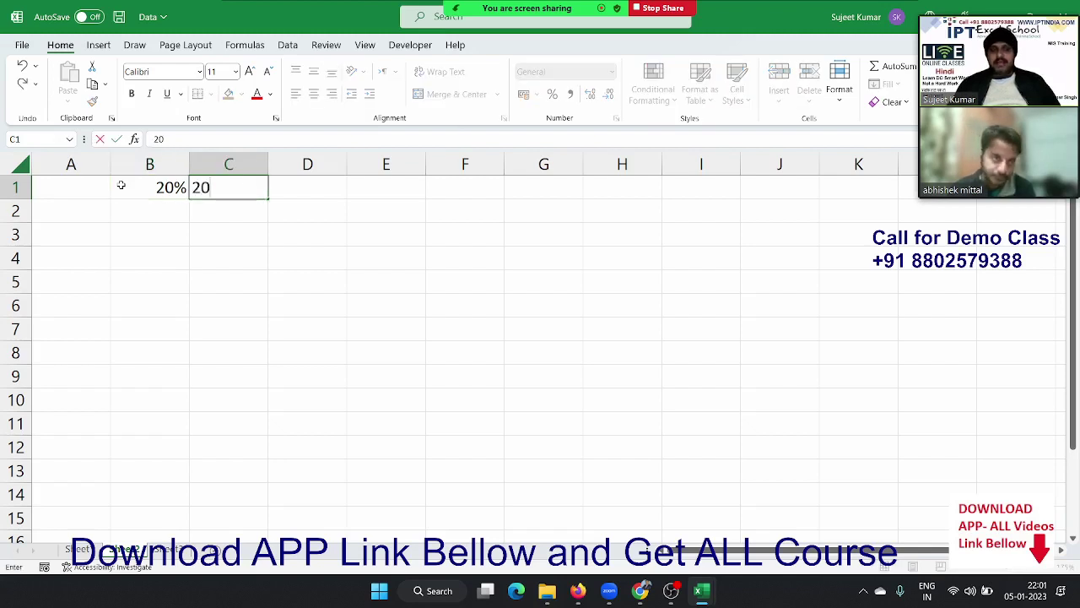
{"action": "key", "text": "Return"}
{"action": "key", "text": "Up"}
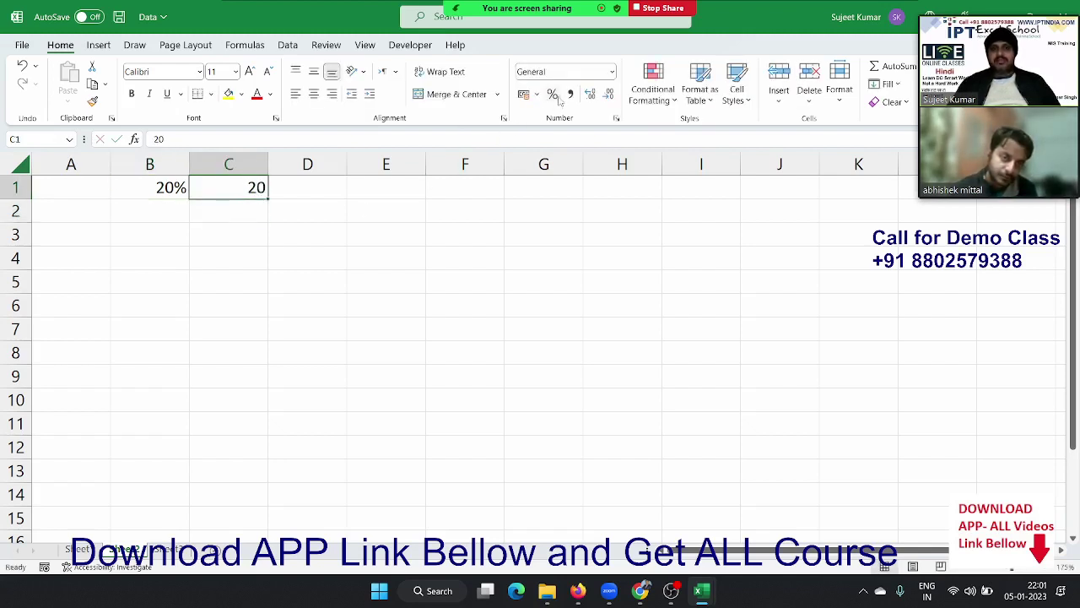
{"action": "left_click", "coordinate": [553, 94]}
Step: Note 1=100% in C2, then enter 0.2 in D1 formatted as 20%
{"action": "key", "text": "Return"}
{"action": "type", "text": "1"}
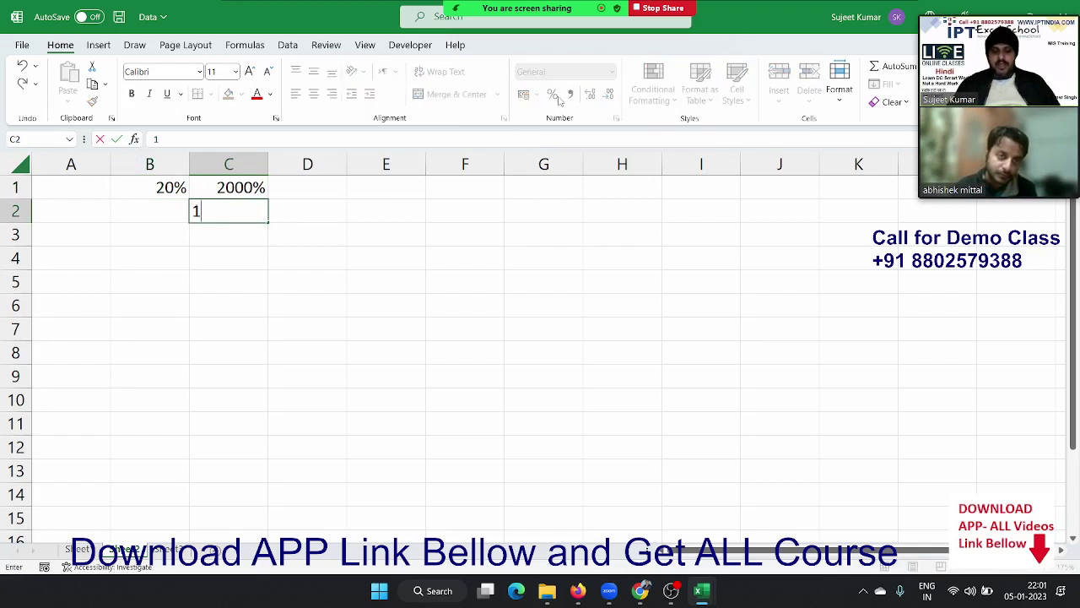
{"action": "type", "text": "=100"}
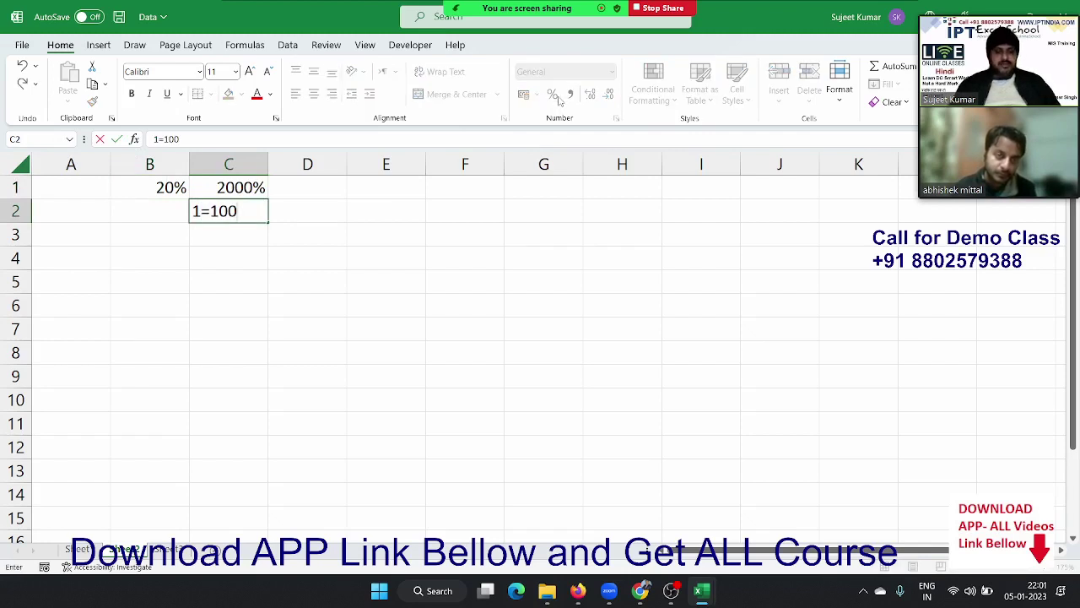
{"action": "type", "text": "%"}
{"action": "key", "text": "Return"}
{"action": "key", "text": "Right"}
{"action": "key", "text": "Up"}
{"action": "key", "text": "Up"}
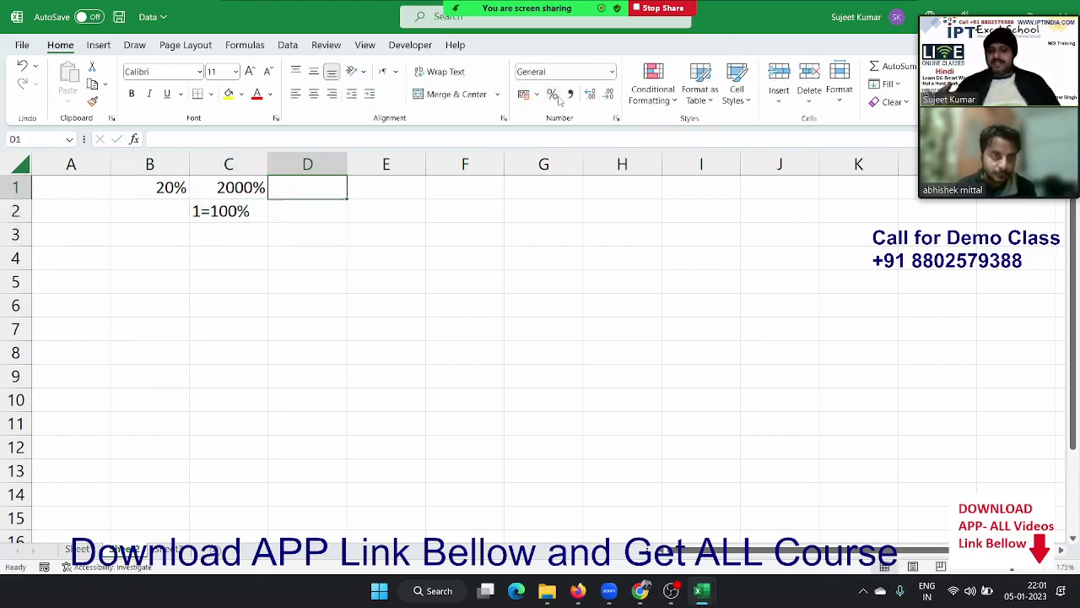
{"action": "type", "text": "0.2"}
{"action": "key", "text": "Return"}
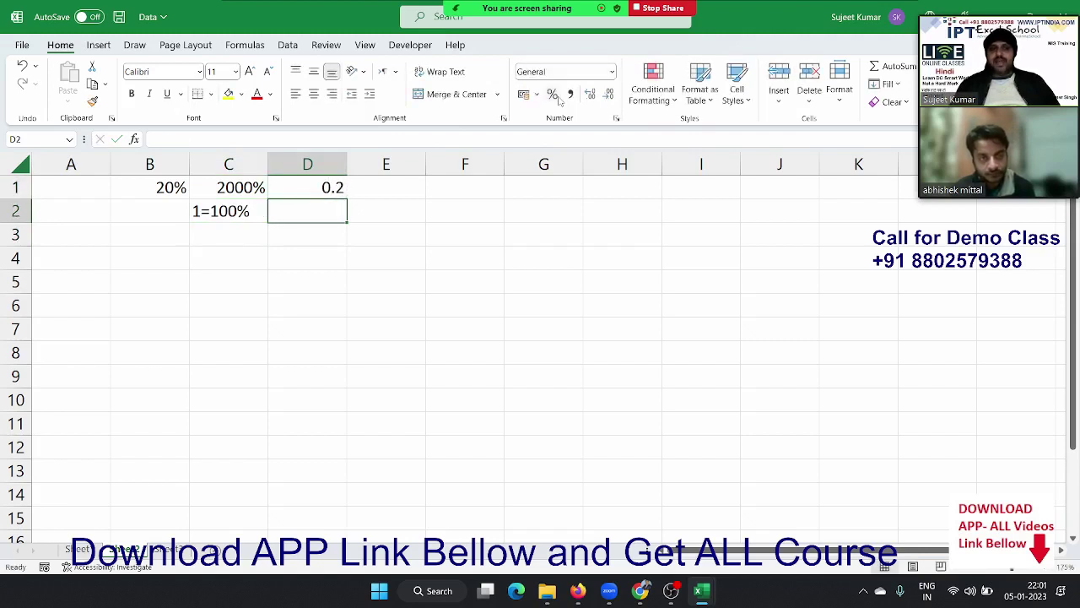
{"action": "key", "text": "Up"}
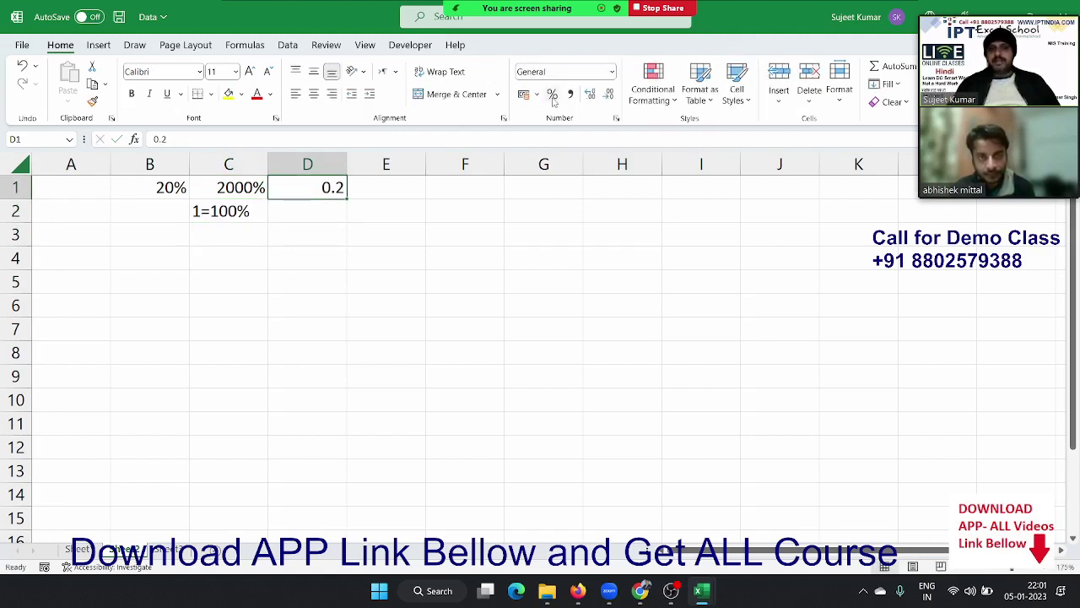
{"action": "left_click", "coordinate": [554, 101]}
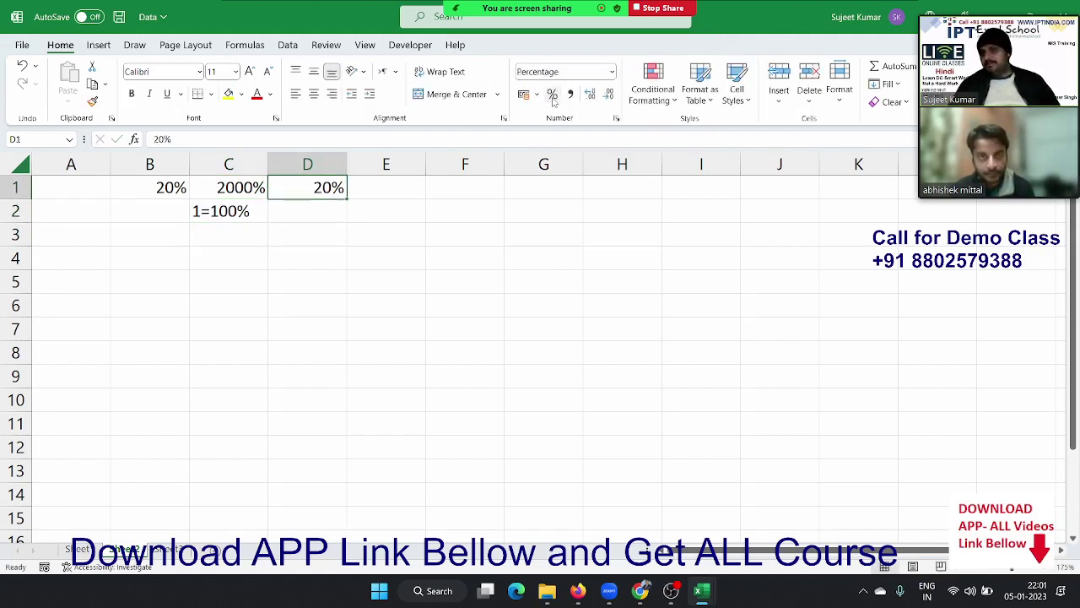
{"action": "left_click", "coordinate": [72, 262]}
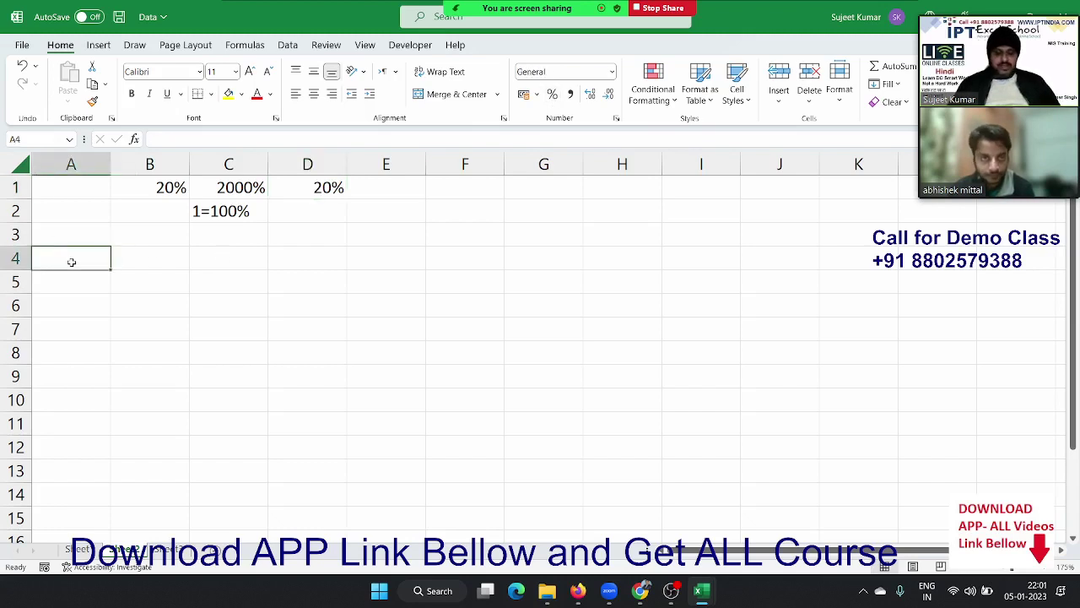
Step: Label A4 with % and enter =RANDBETWEEN(10,90) in A5
{"action": "type", "text": "%"}
{"action": "key", "text": "Return"}
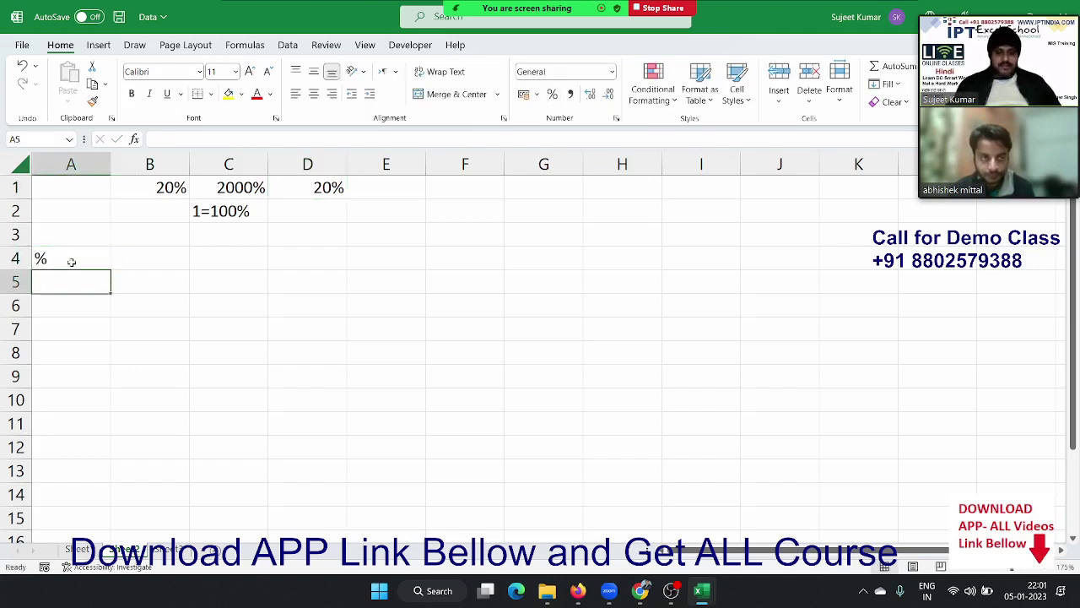
{"action": "type", "text": "=ra"}
{"action": "key", "text": "Down"}
{"action": "key", "text": "Down"}
{"action": "key", "text": "Down"}
{"action": "key", "text": "Tab"}
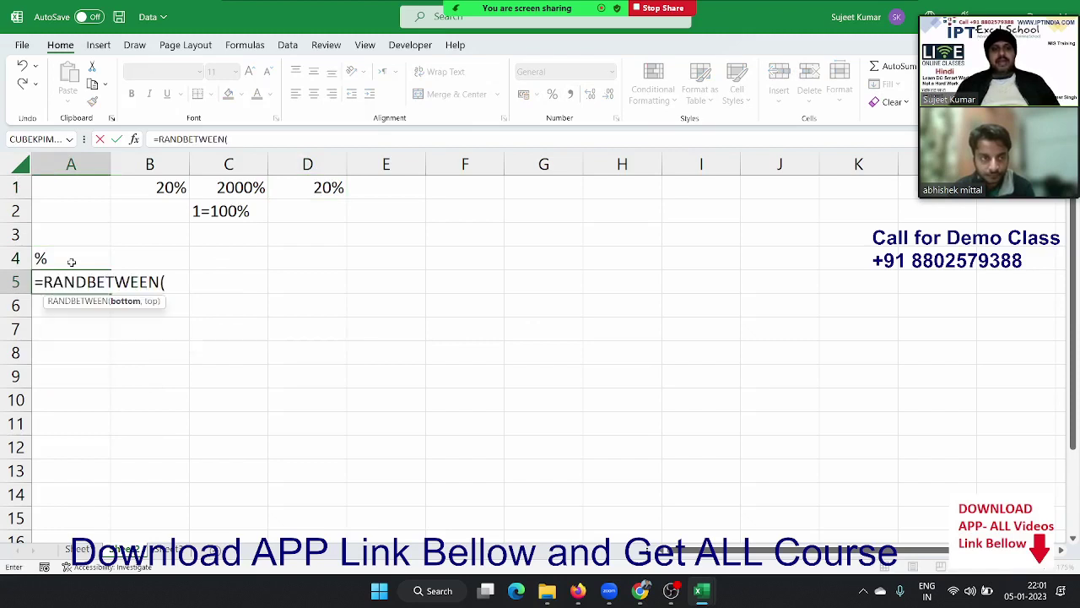
{"action": "type", "text": "10,90"}
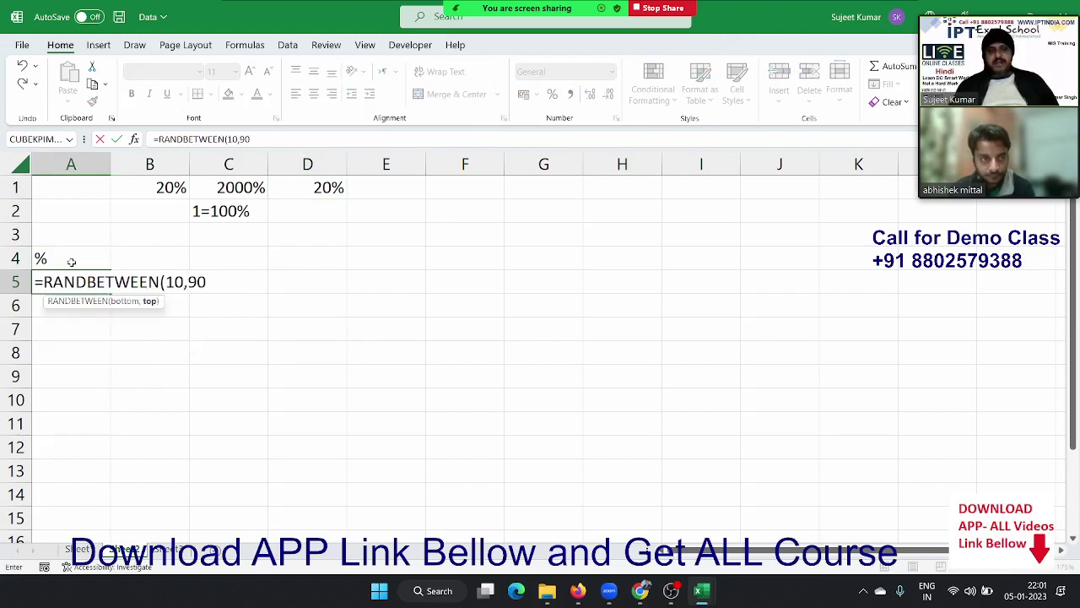
{"action": "key", "text": "Return"}
Step: Fill the random formula across A5:G12 and paste the grid back as fixed values
{"action": "left_click", "coordinate": [85, 279]}
{"action": "left_click_drag", "start_coordinate": [111, 293], "coordinate": [511, 463]}
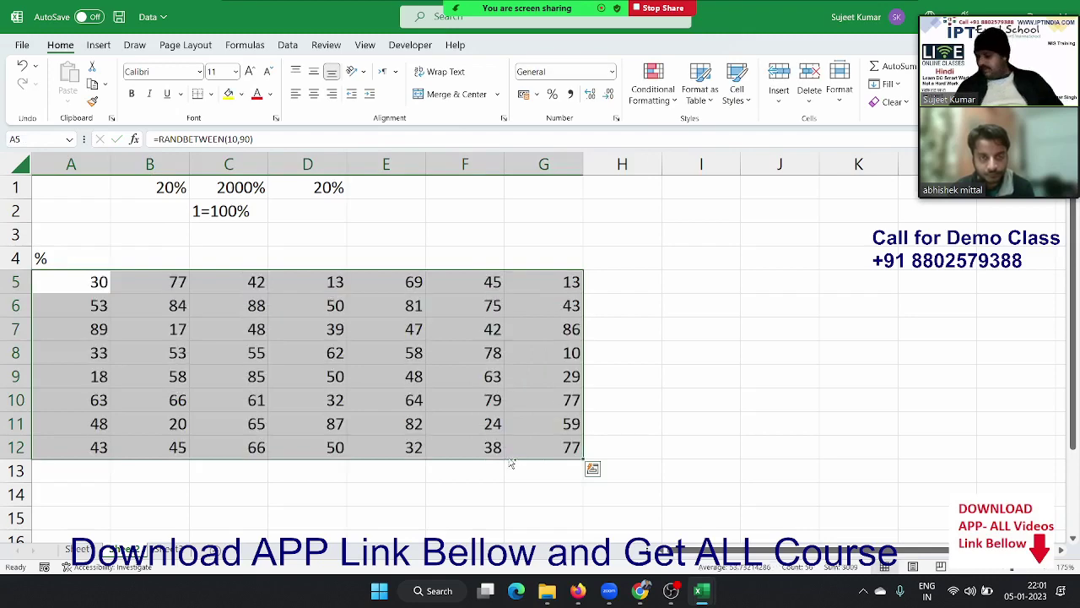
{"action": "key", "text": "ctrl+c"}
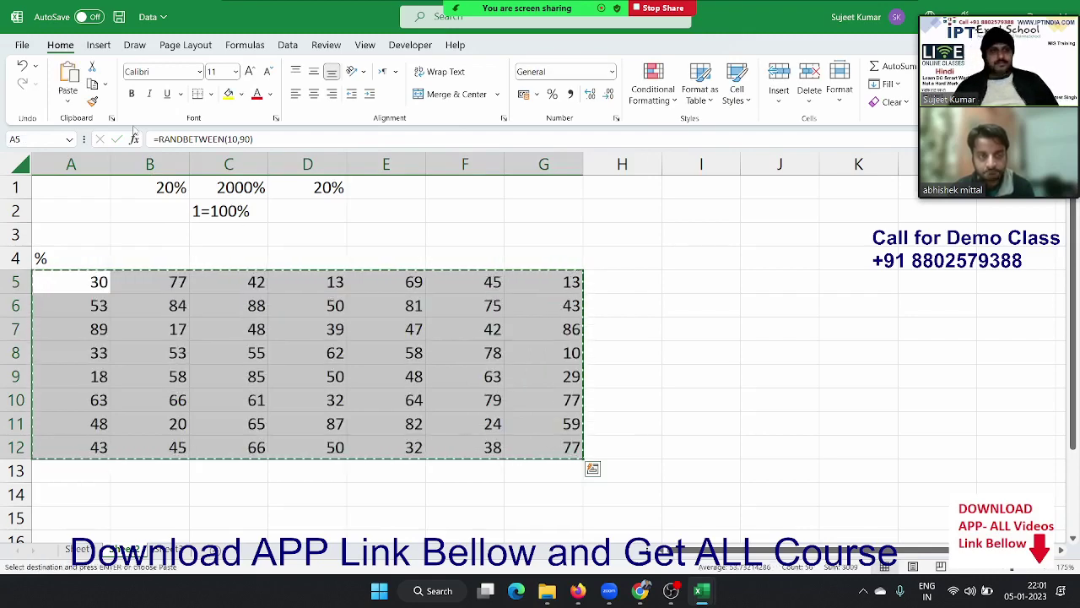
{"action": "left_click", "coordinate": [68, 99]}
{"action": "left_click", "coordinate": [66, 211]}
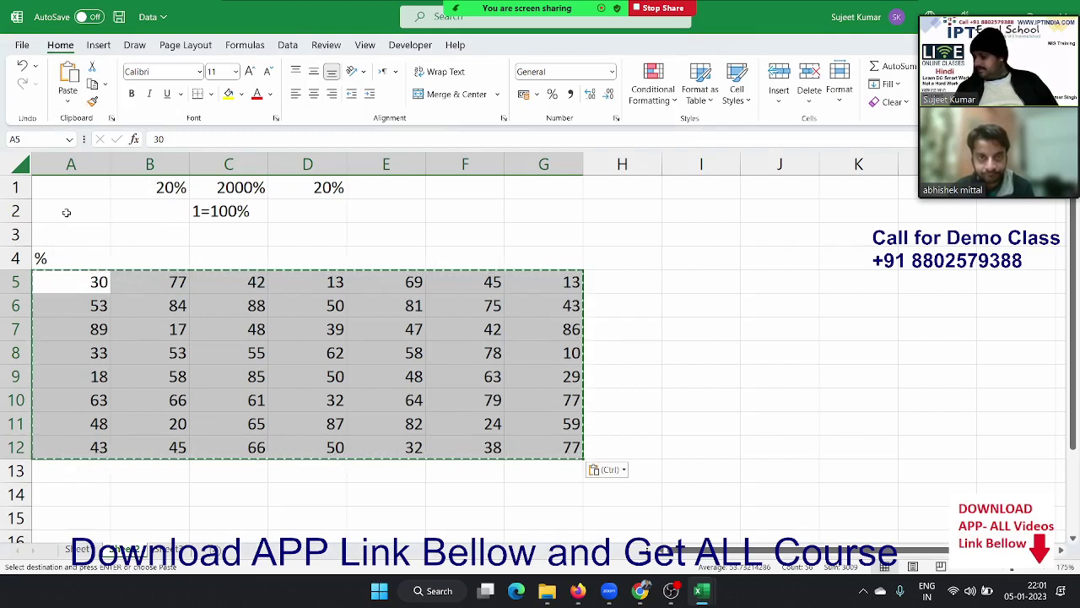
{"action": "key", "text": "Escape"}
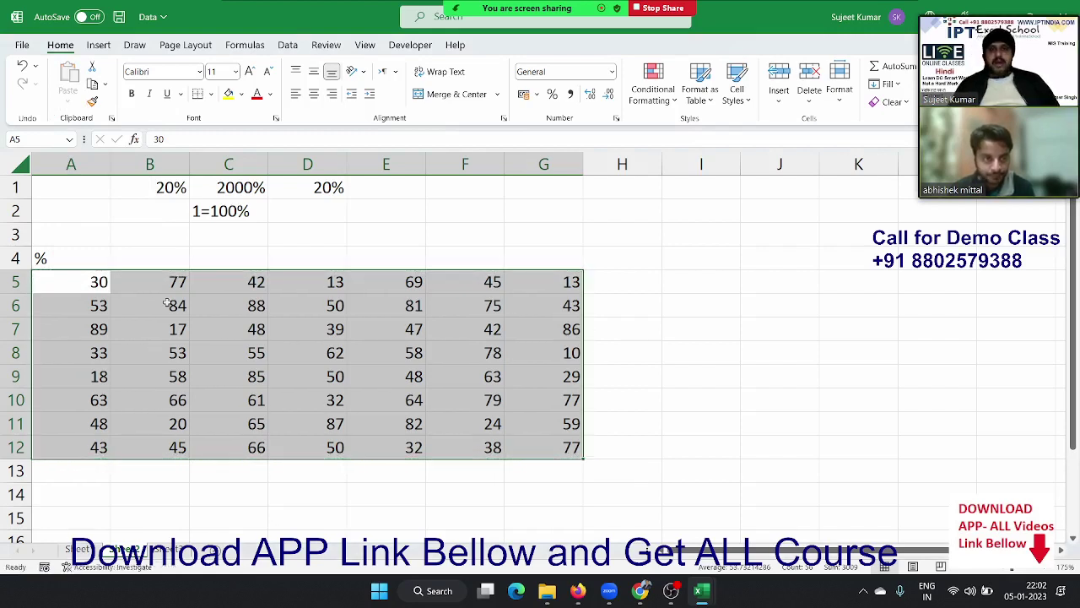
{"action": "left_click", "coordinate": [693, 323]}
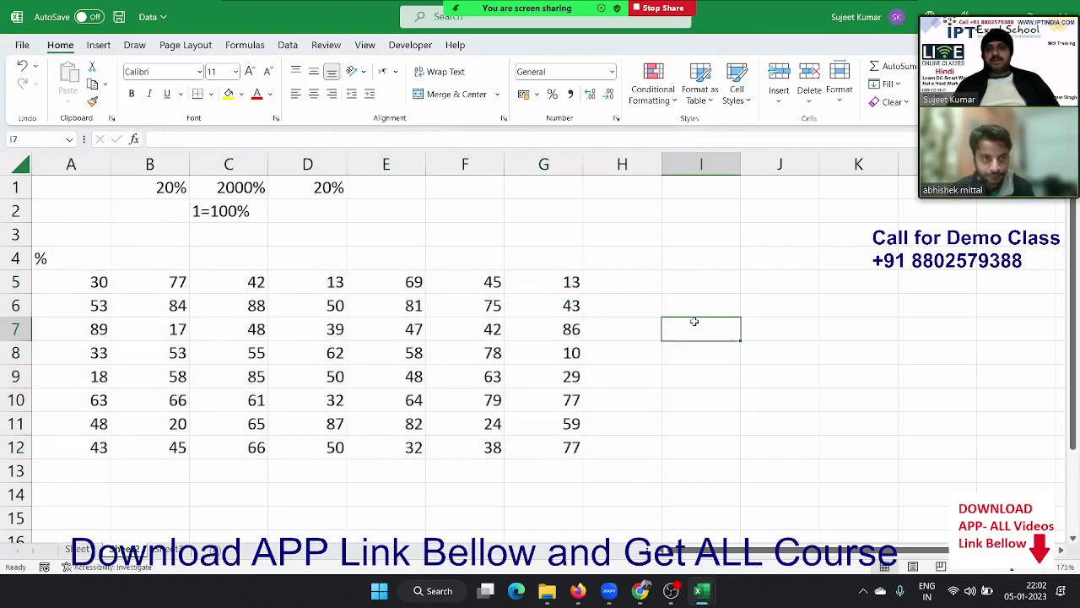
Step: Enter 500 in F2, 30% in G2, and =F2*G2 in H2 giving 150
{"action": "left_click", "coordinate": [51, 291]}
{"action": "left_click", "coordinate": [477, 214]}
{"action": "type", "text": "5"}
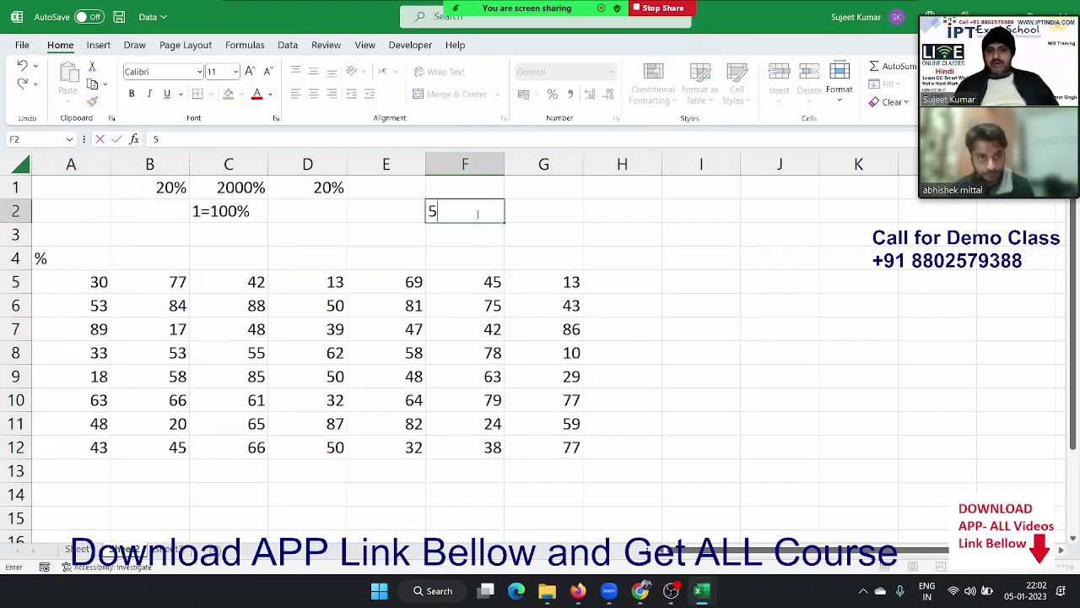
{"action": "type", "text": "00"}
{"action": "key", "text": "Tab"}
{"action": "type", "text": "30"}
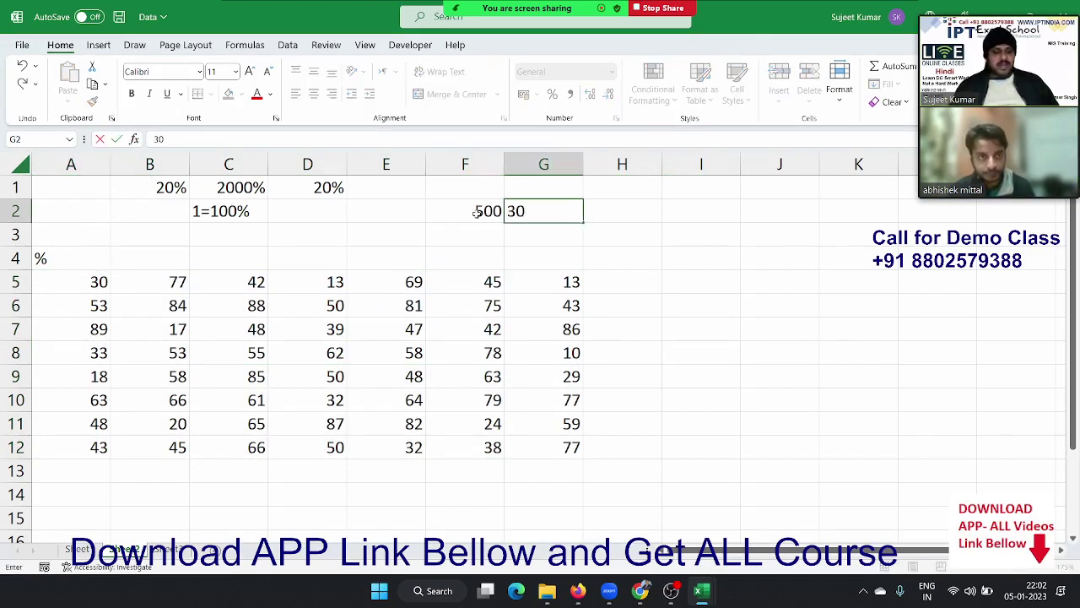
{"action": "type", "text": "%"}
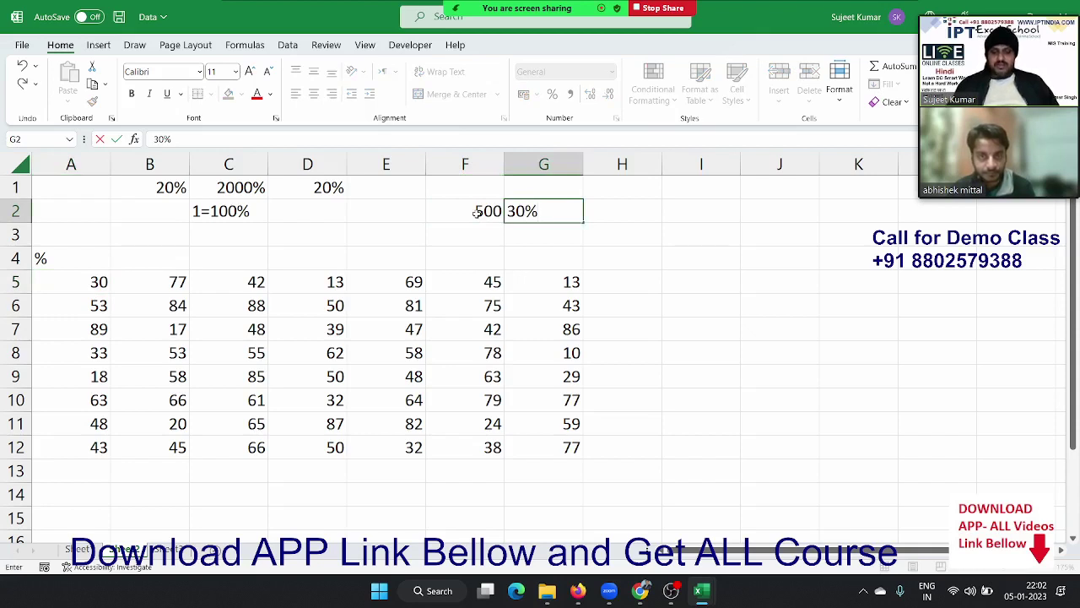
{"action": "key", "text": "Tab"}
{"action": "type", "text": "="}
{"action": "key", "text": "Left"}
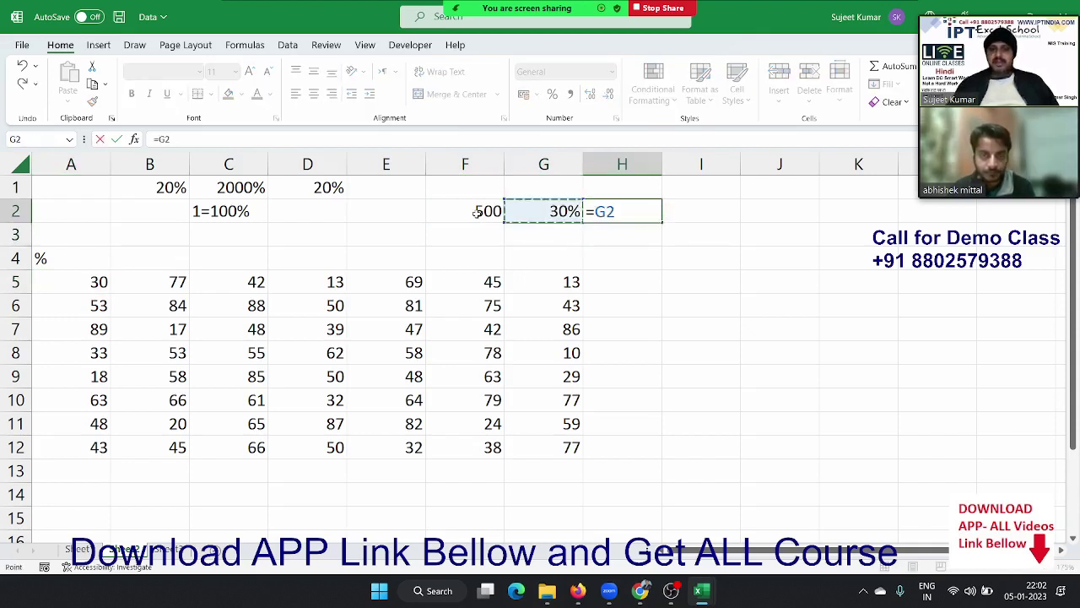
{"action": "key", "text": "Left"}
{"action": "type", "text": "*"}
{"action": "key", "text": "Left"}
{"action": "key", "text": "Return"}
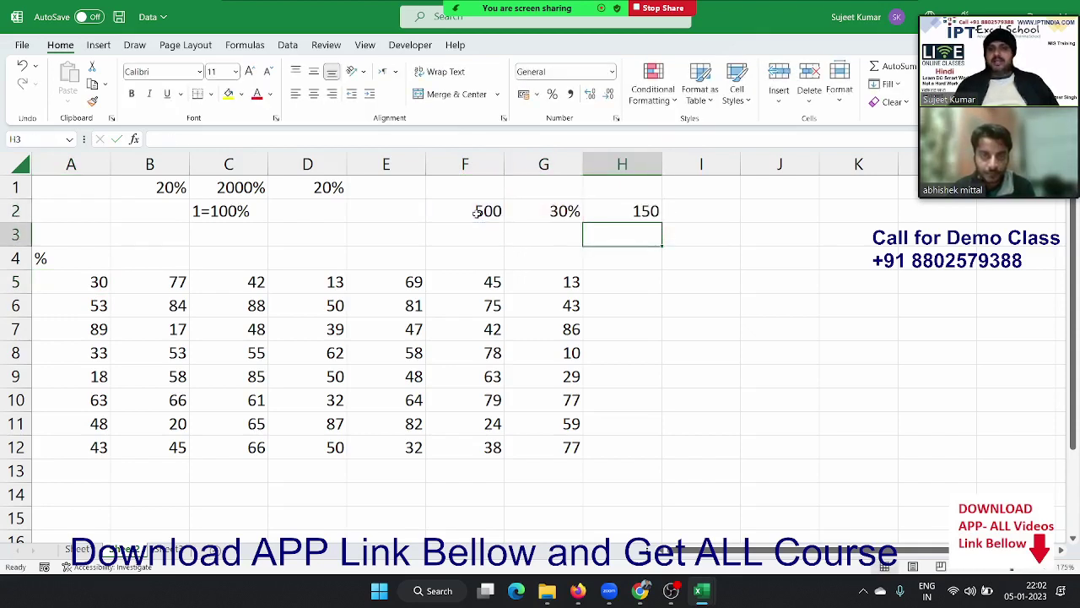
Step: Enter 30 in G3 and =F2*G3/100 in H3, which also returns 150
{"action": "type", "text": "30"}
{"action": "key", "text": "Tab"}
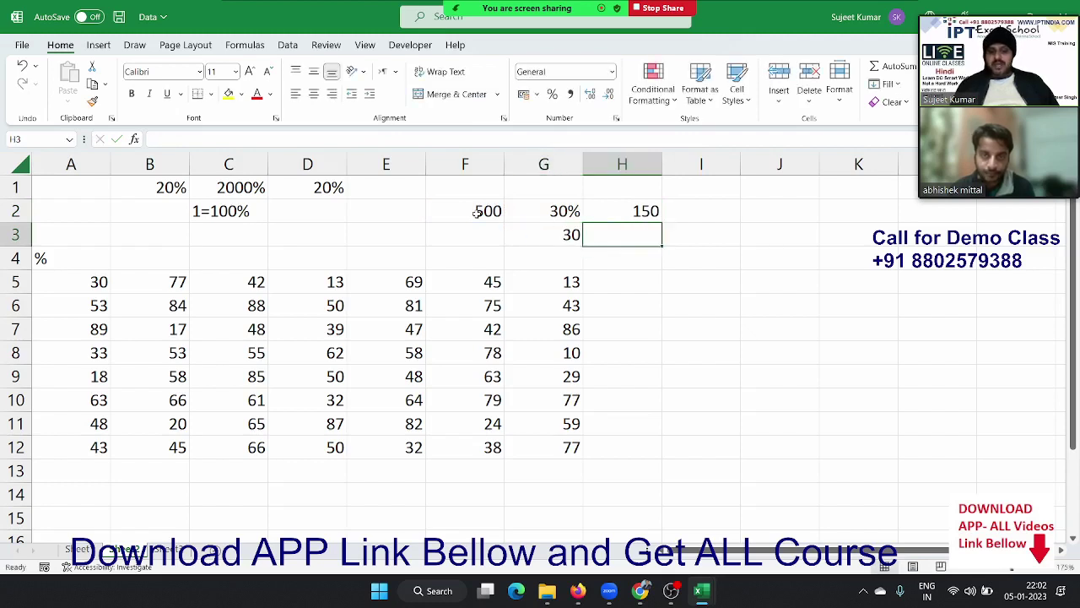
{"action": "type", "text": "="}
{"action": "key", "text": "Left"}
{"action": "key", "text": "Left"}
{"action": "key", "text": "Up"}
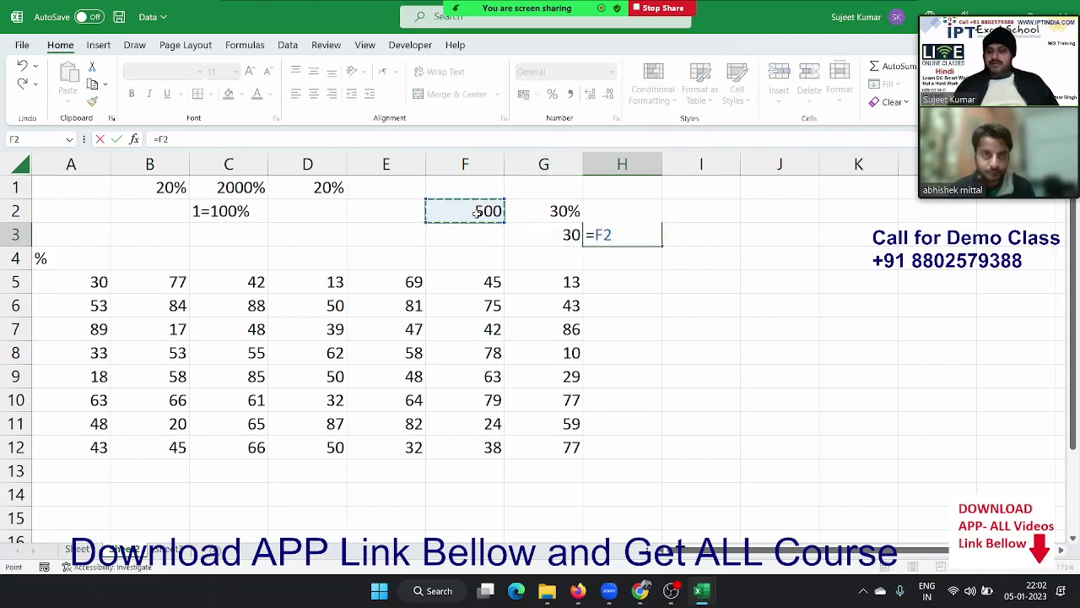
{"action": "type", "text": "*"}
{"action": "key", "text": "Left"}
{"action": "key", "text": "Return"}
{"action": "key", "text": "Up"}
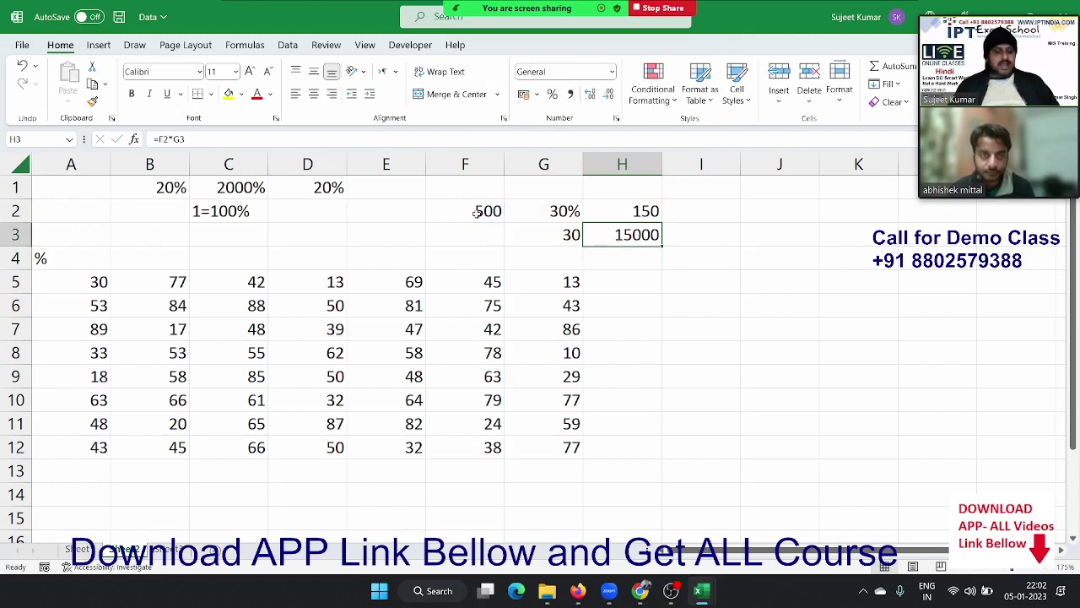
{"action": "key", "text": "F2"}
{"action": "type", "text": "/10"}
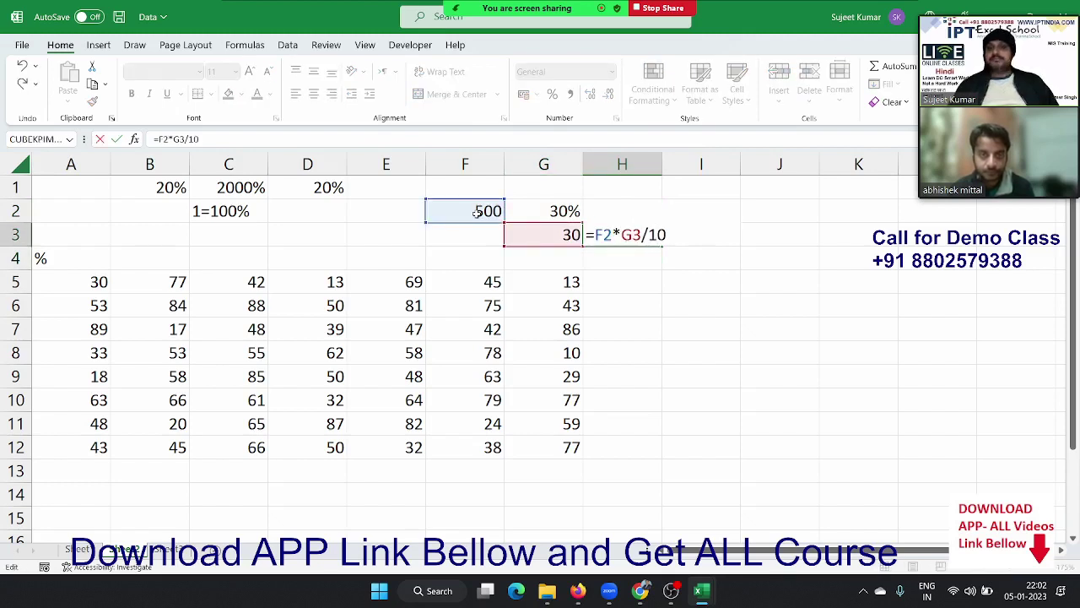
{"action": "type", "text": "0"}
{"action": "key", "text": "Return"}
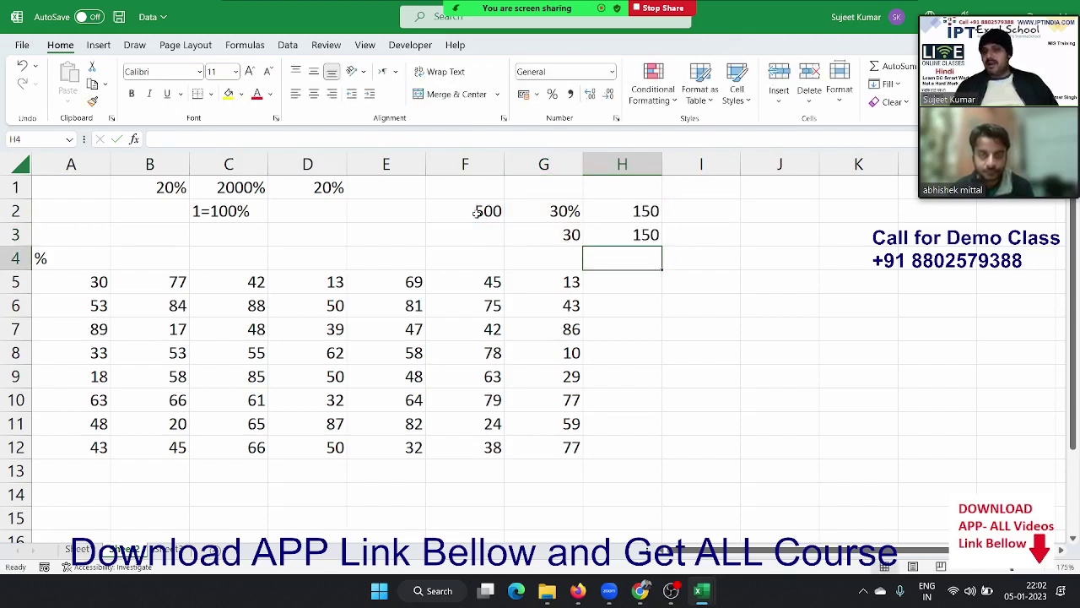
{"action": "key", "text": "Up"}
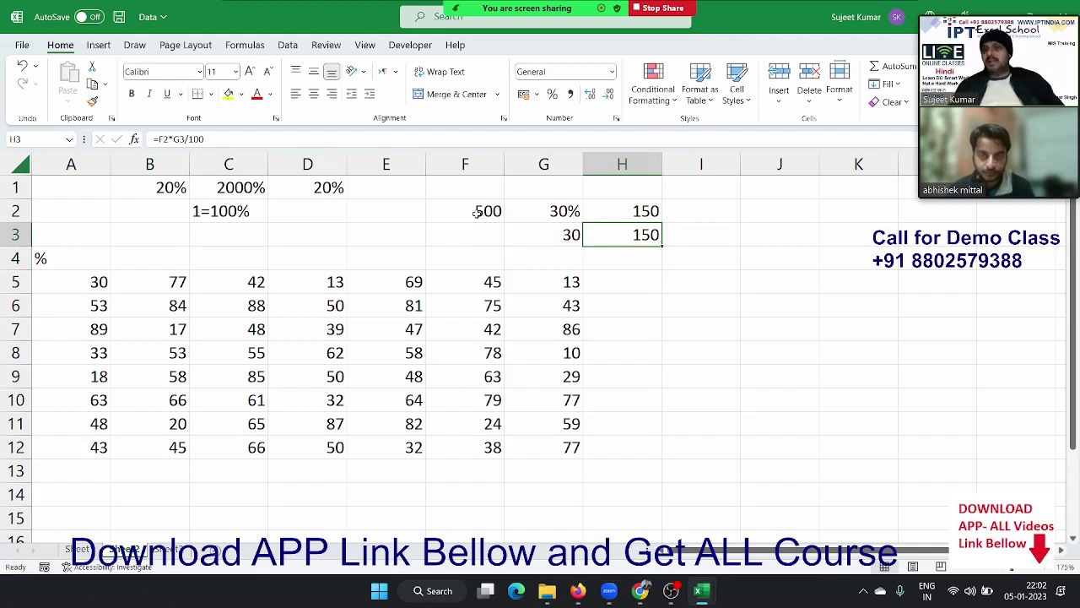
{"action": "key", "text": "Down"}
{"action": "key", "text": "Down"}
{"action": "key", "text": "Left"}
{"action": "key", "text": "ctrl+shift+Left"}
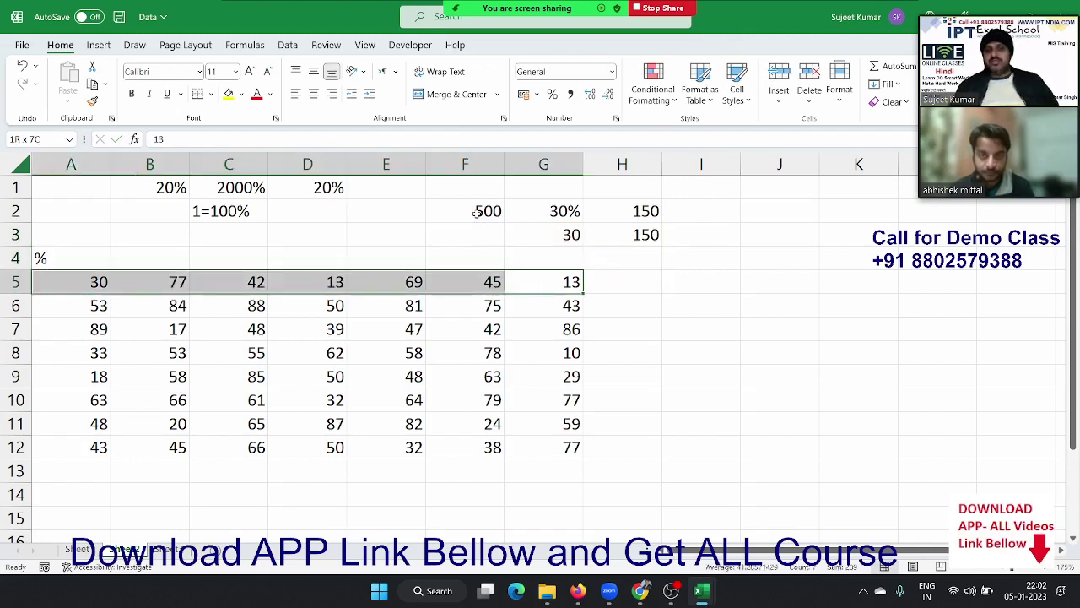
{"action": "key", "text": "ctrl+shift+Down"}
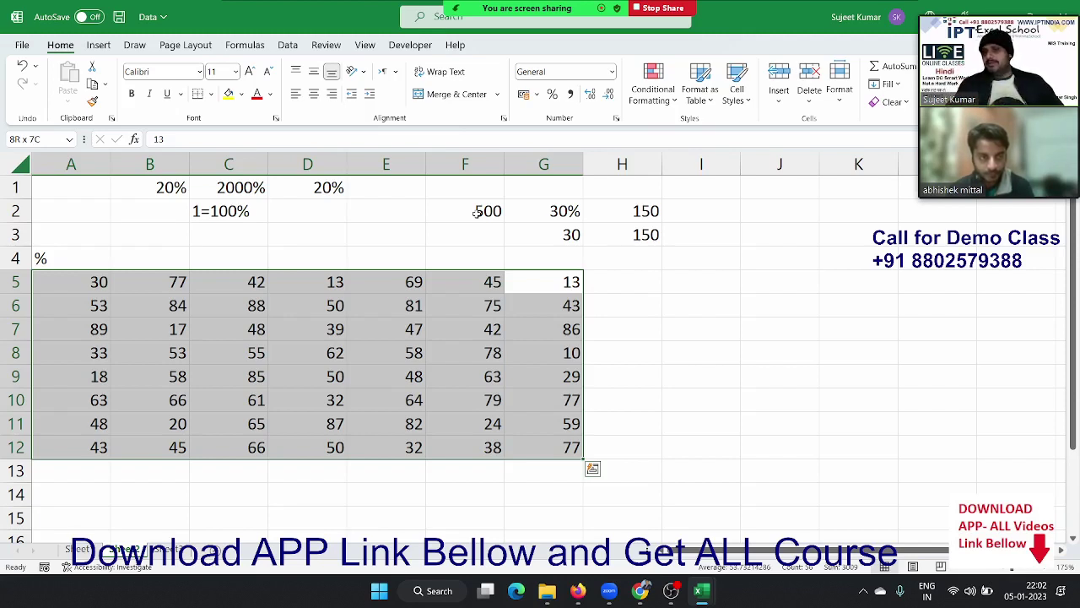
{"action": "key", "text": "Left"}
{"action": "key", "text": "ctrl+Left"}
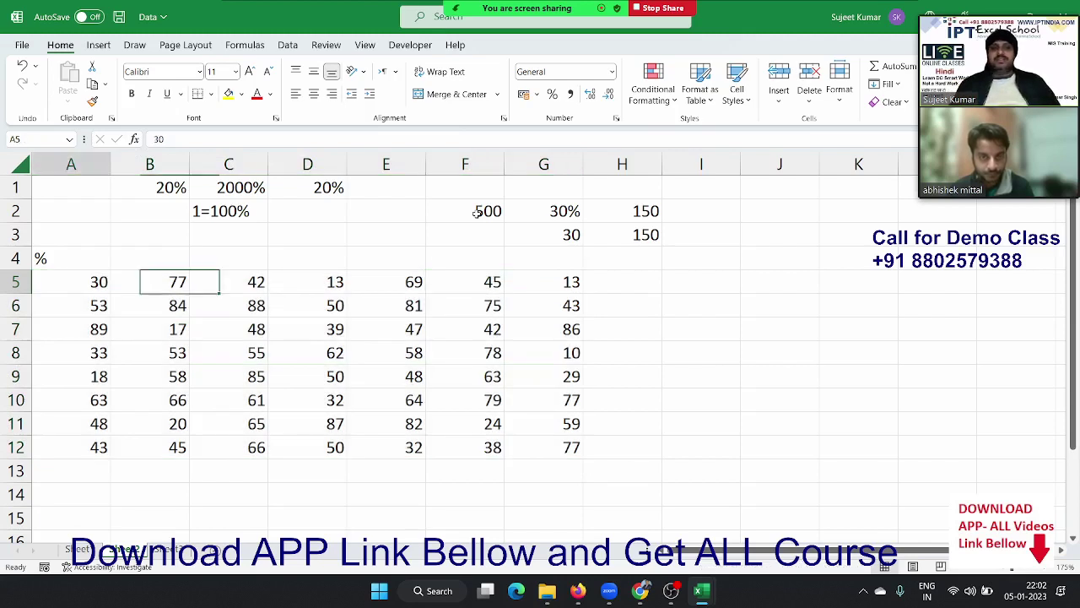
{"action": "key", "text": "F2"}
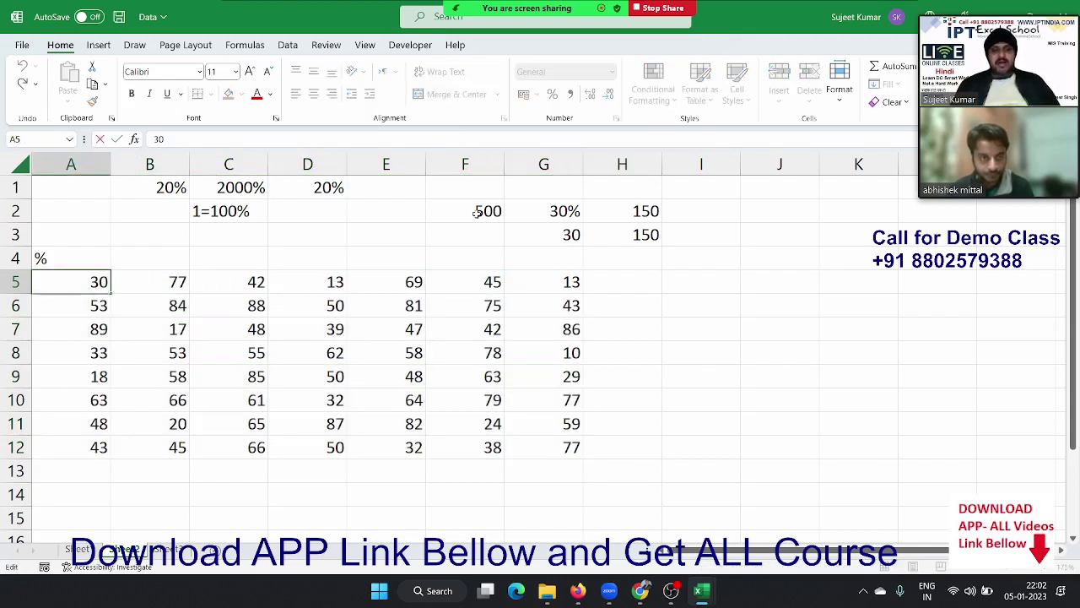
{"action": "type", "text": "%"}
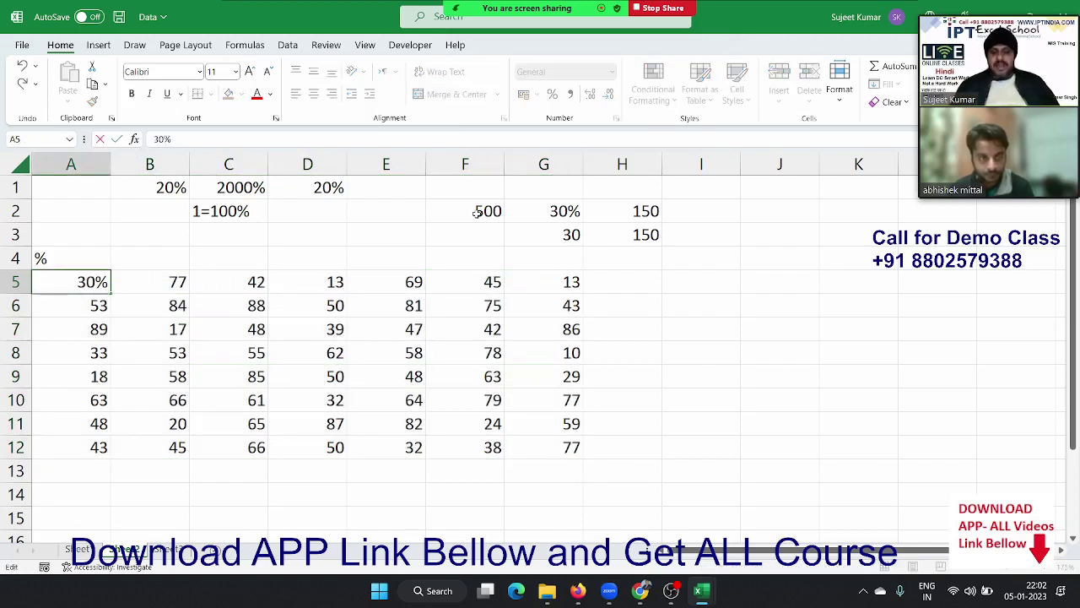
{"action": "key", "text": "Return"}
{"action": "key", "text": "F2"}
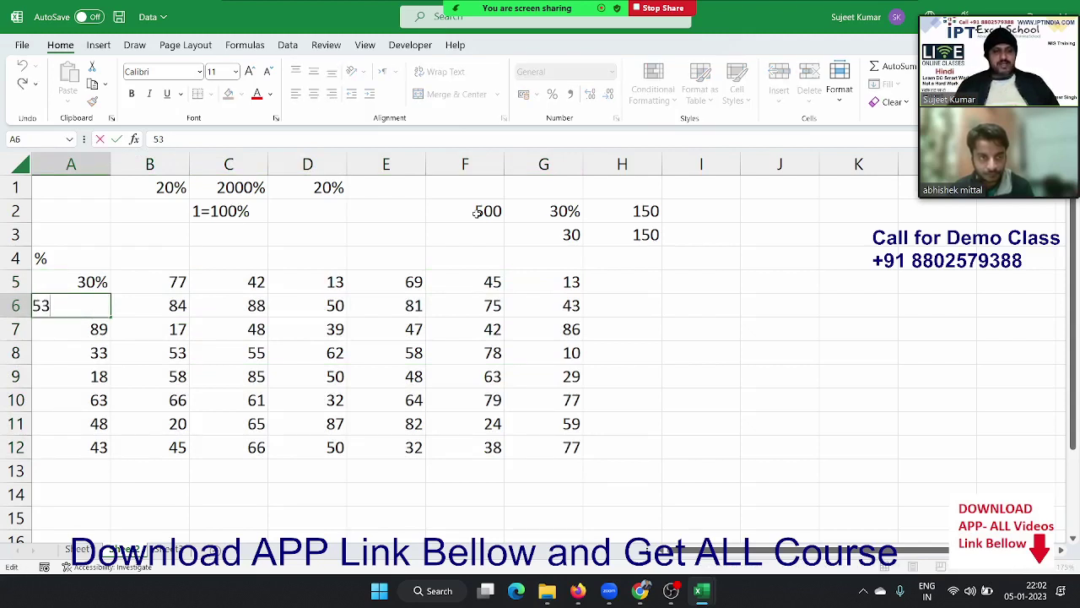
{"action": "type", "text": "%"}
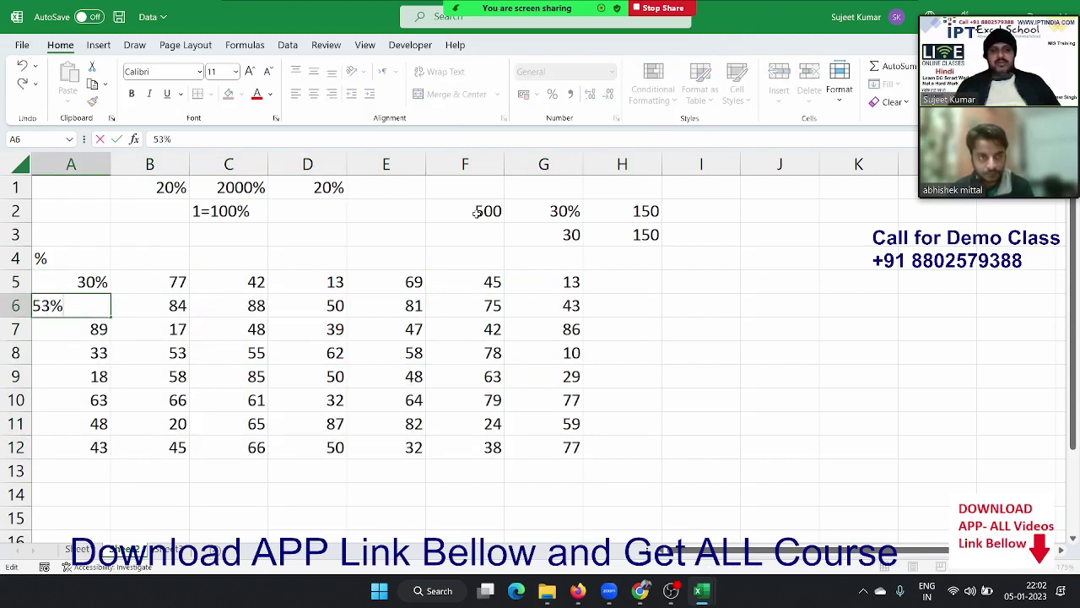
{"action": "key", "text": "Return"}
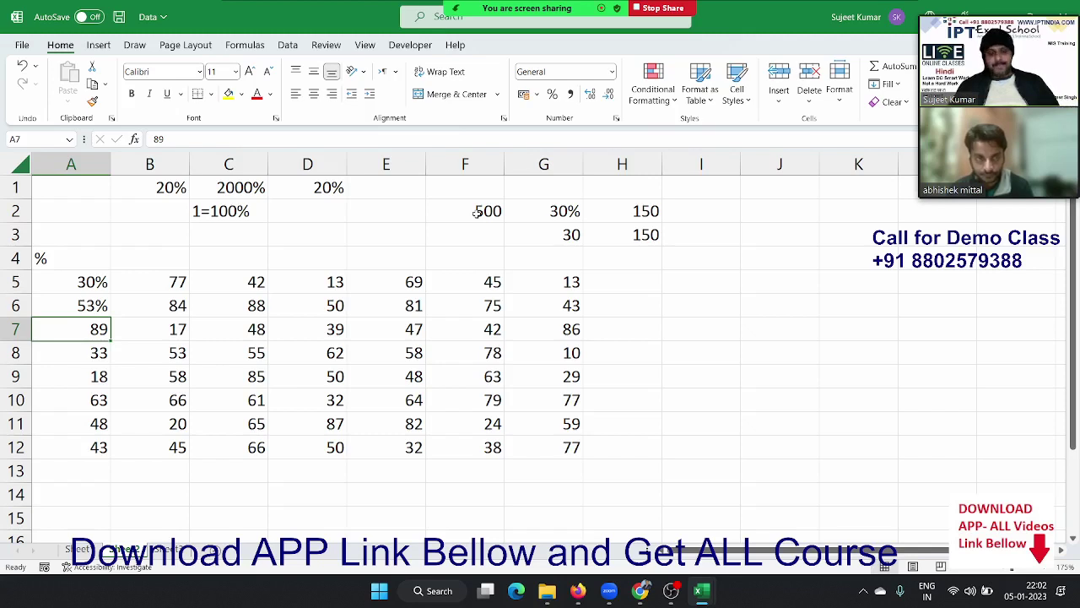
{"action": "key", "text": "ctrl+z"}
{"action": "key", "text": "ctrl+z"}
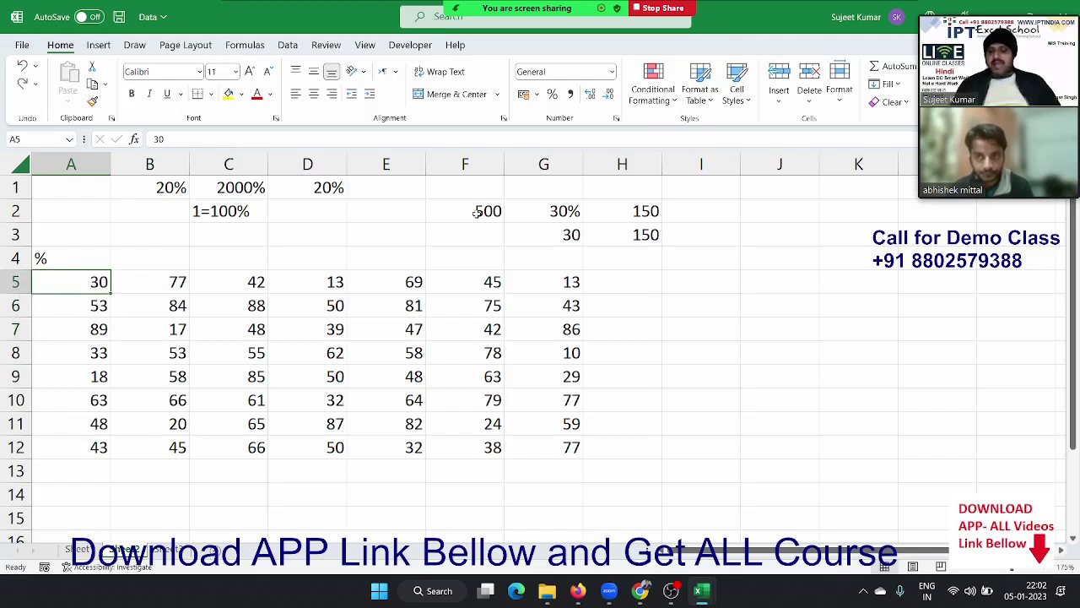
{"action": "type", "text": "0.30"}
{"action": "key", "text": "Return"}
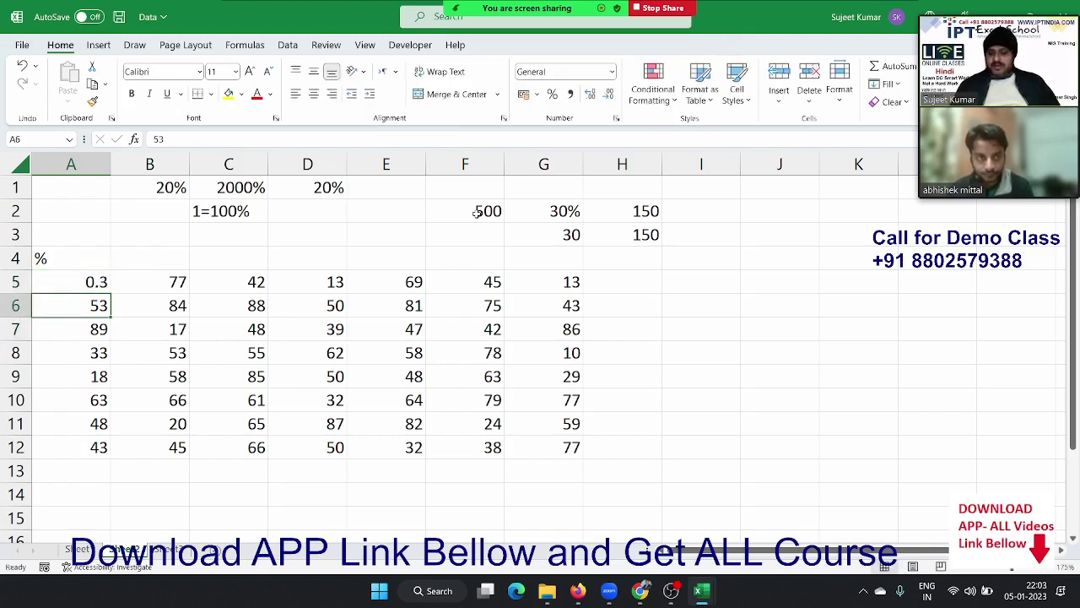
{"action": "type", "text": "0.53"}
{"action": "key", "text": "Return"}
{"action": "key", "text": "Up"}
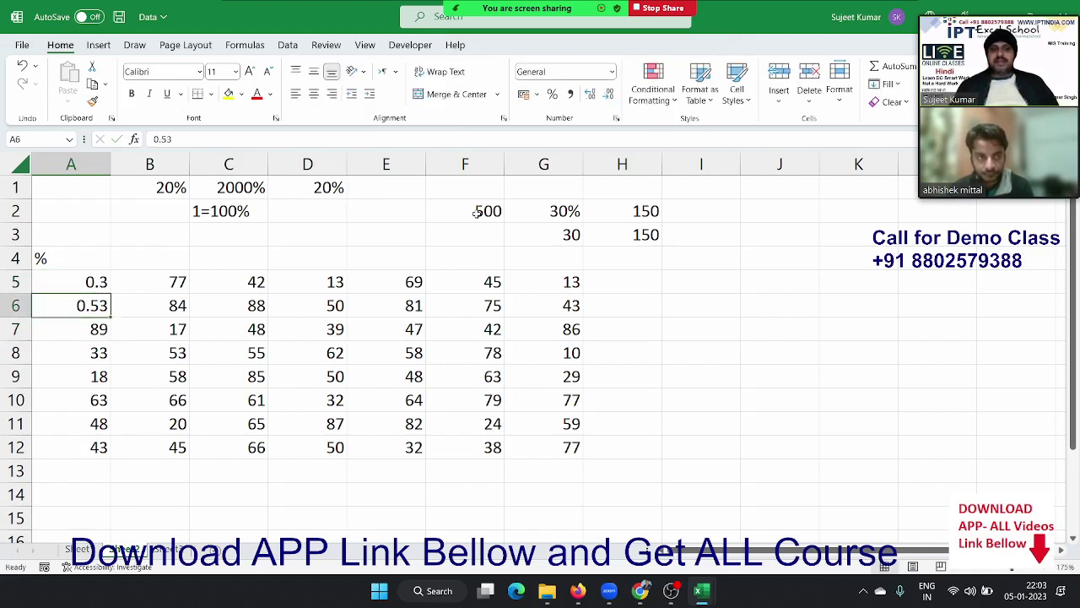
{"action": "key", "text": "shift+Up"}
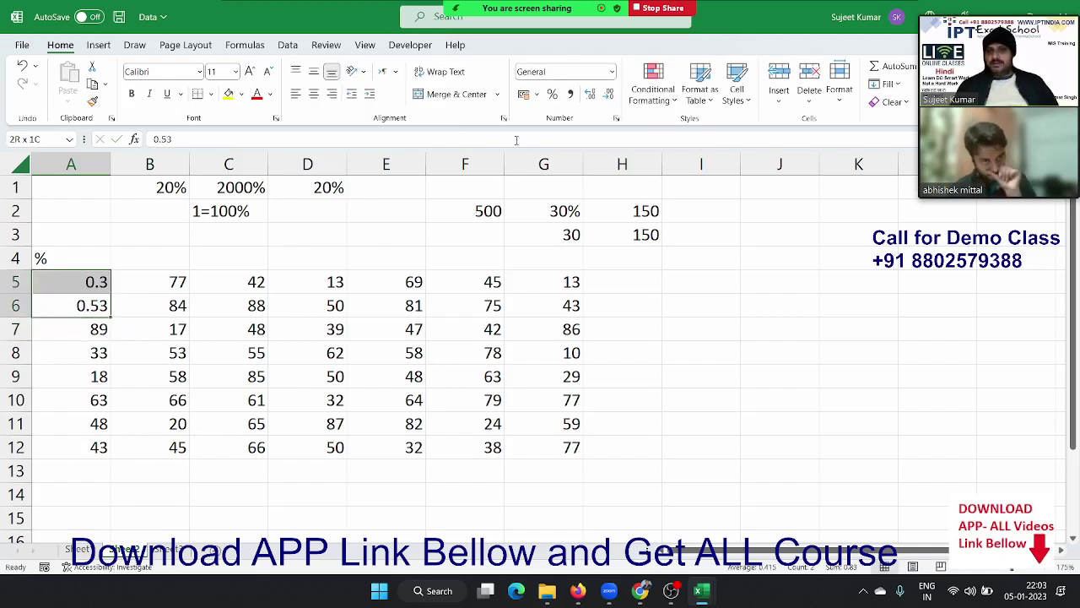
{"action": "left_click", "coordinate": [554, 94]}
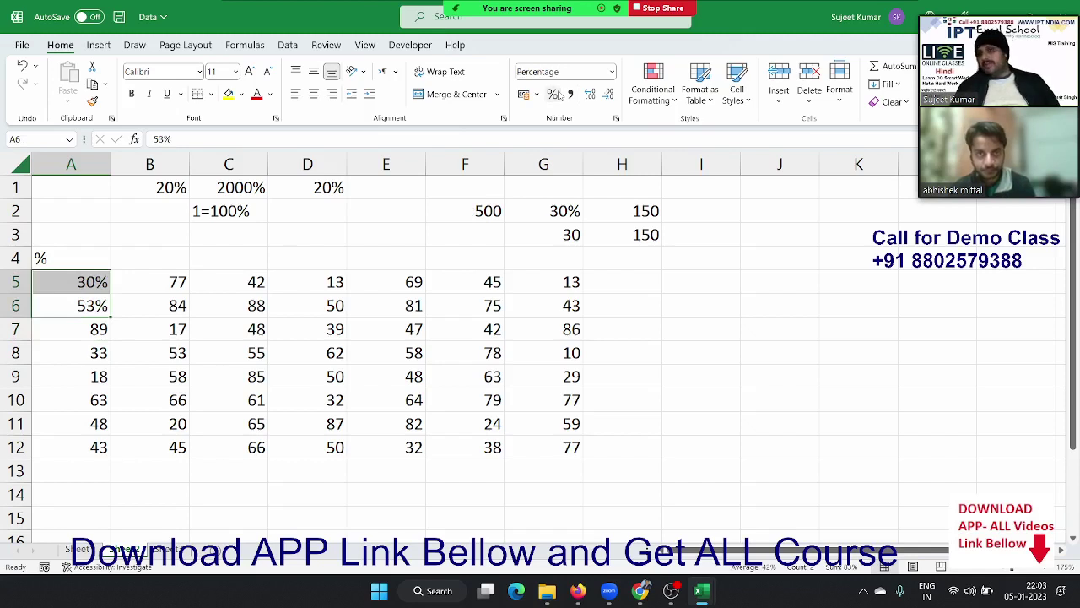
{"action": "key", "text": "ctrl+z"}
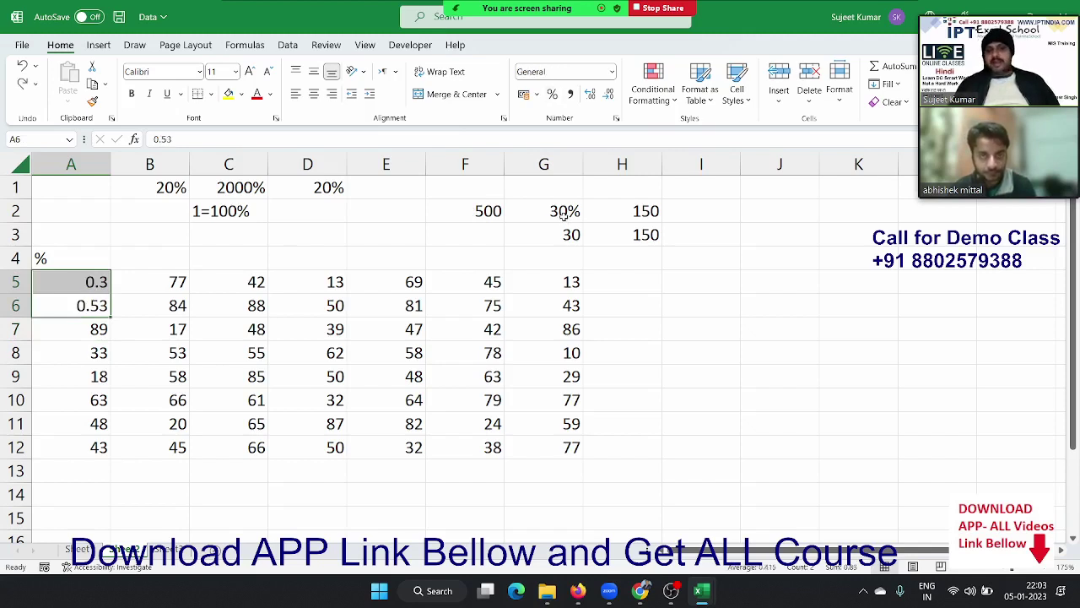
{"action": "key", "text": "ctrl+z"}
{"action": "key", "text": "ctrl+z"}
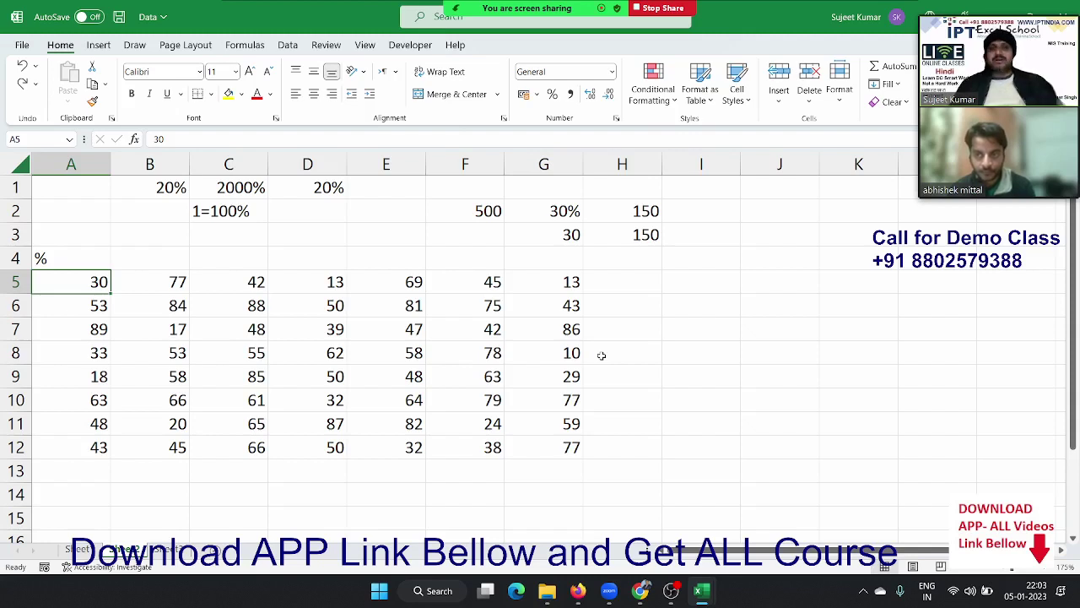
Step: Enter 100 in J5 and copy it
{"action": "left_click", "coordinate": [786, 282]}
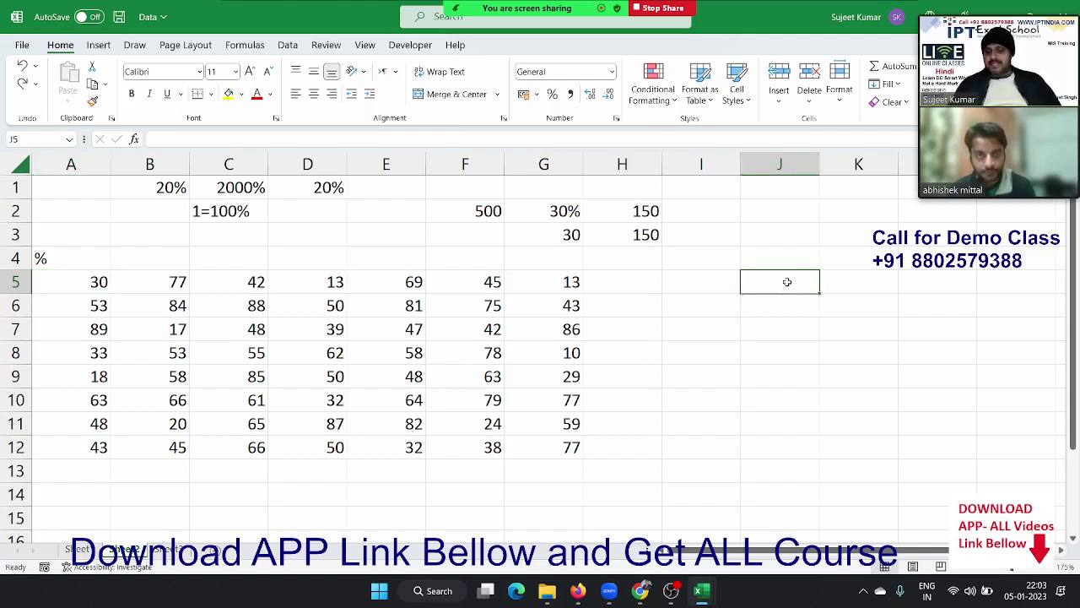
{"action": "type", "text": "100"}
{"action": "key", "text": "Return"}
{"action": "left_click", "coordinate": [785, 282]}
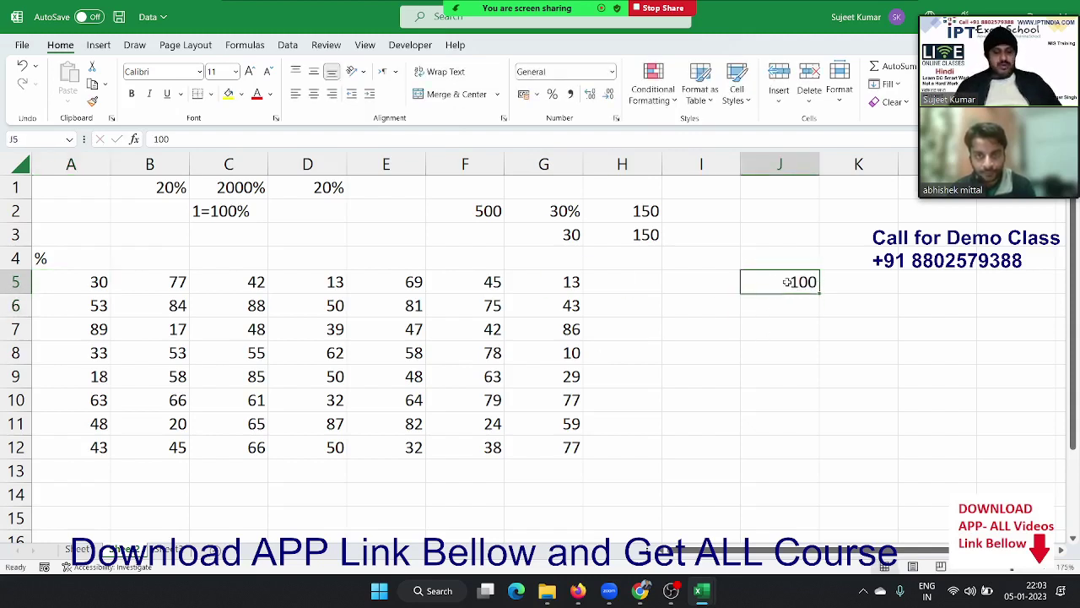
{"action": "key", "text": "ctrl+c"}
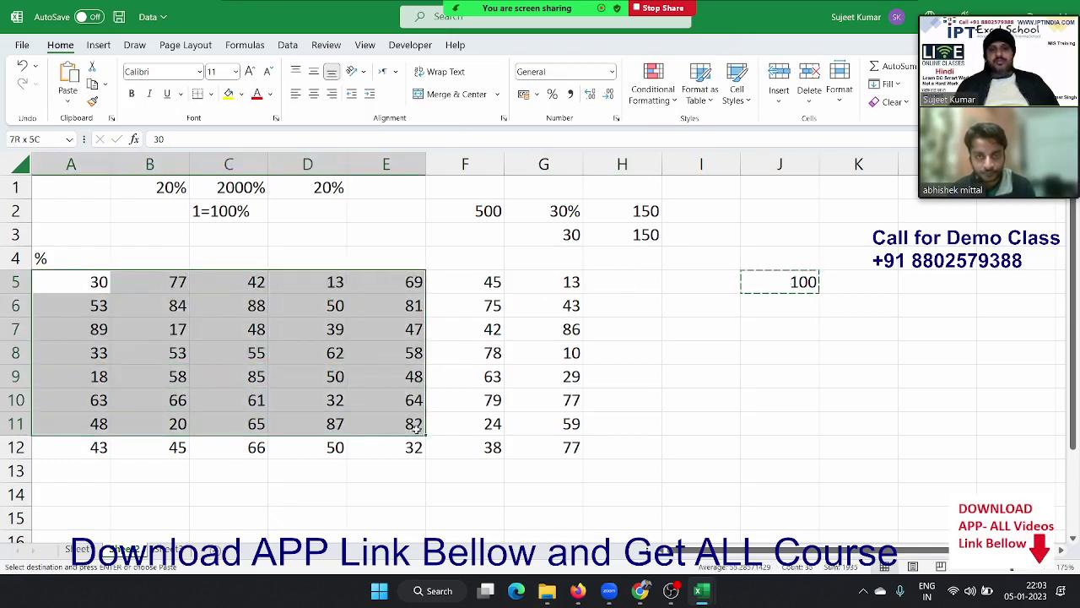
Step: Divide A5:G12 by the copied 100 via Paste Special, then apply Percent Style
{"action": "left_click_drag", "start_coordinate": [88, 290], "coordinate": [509, 445]}
{"action": "right_click", "coordinate": [523, 430]}
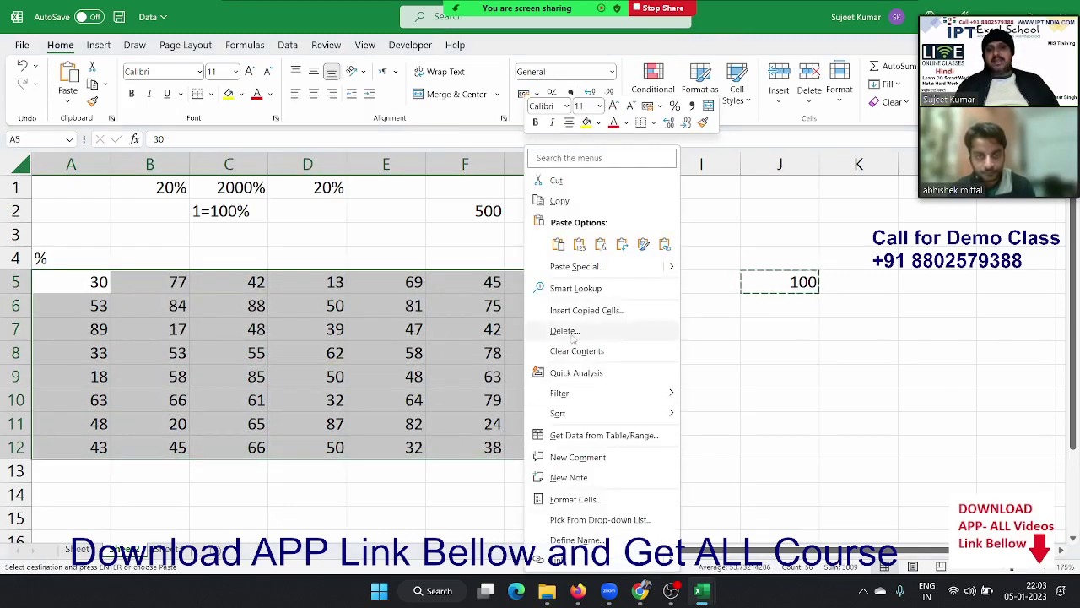
{"action": "left_click", "coordinate": [591, 267]}
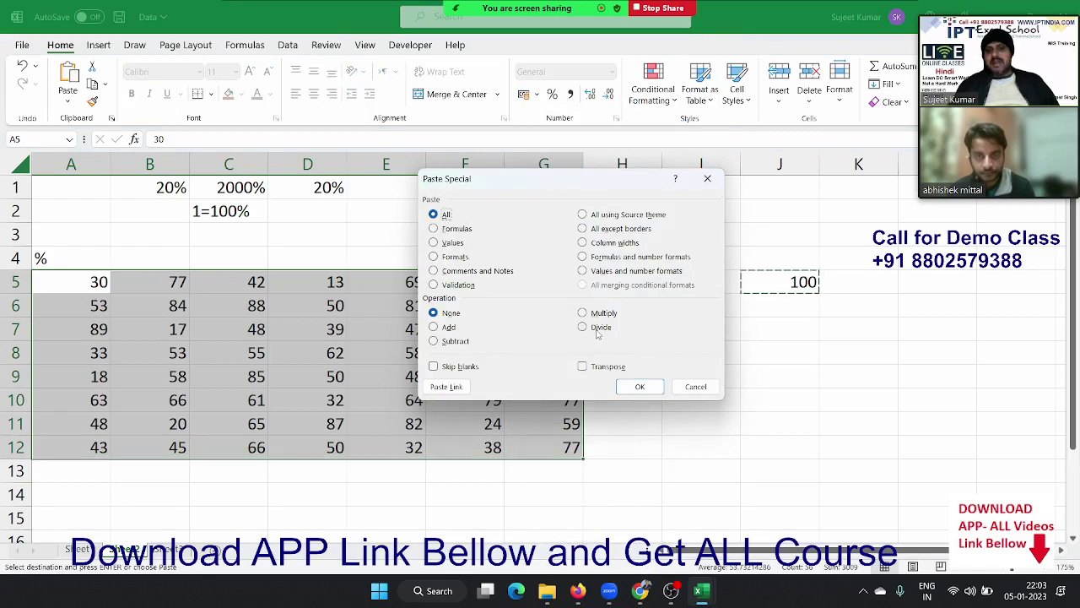
{"action": "left_click", "coordinate": [598, 328]}
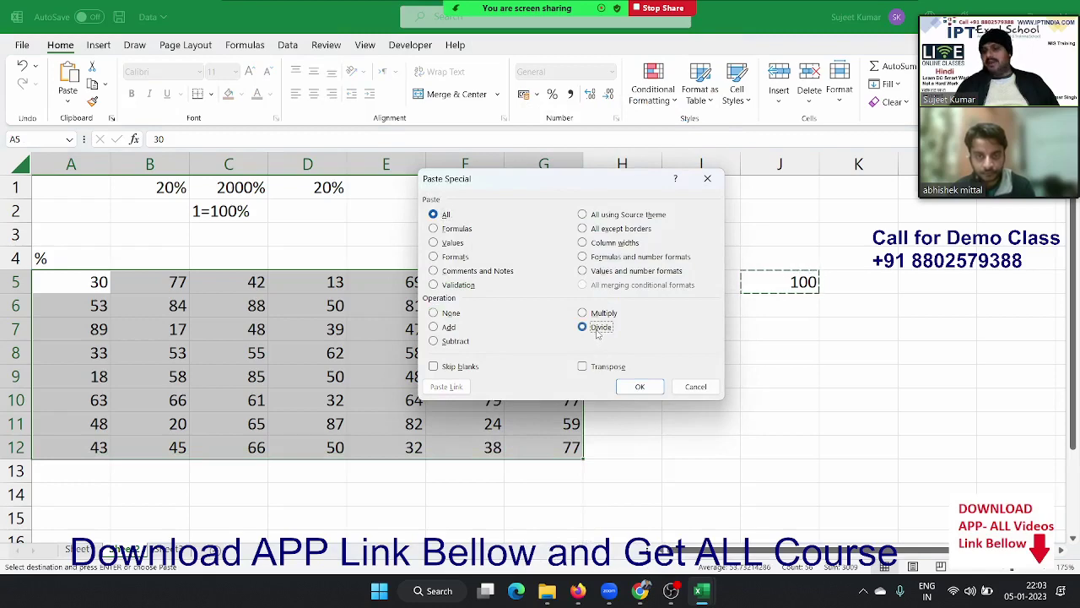
{"action": "left_click", "coordinate": [635, 387]}
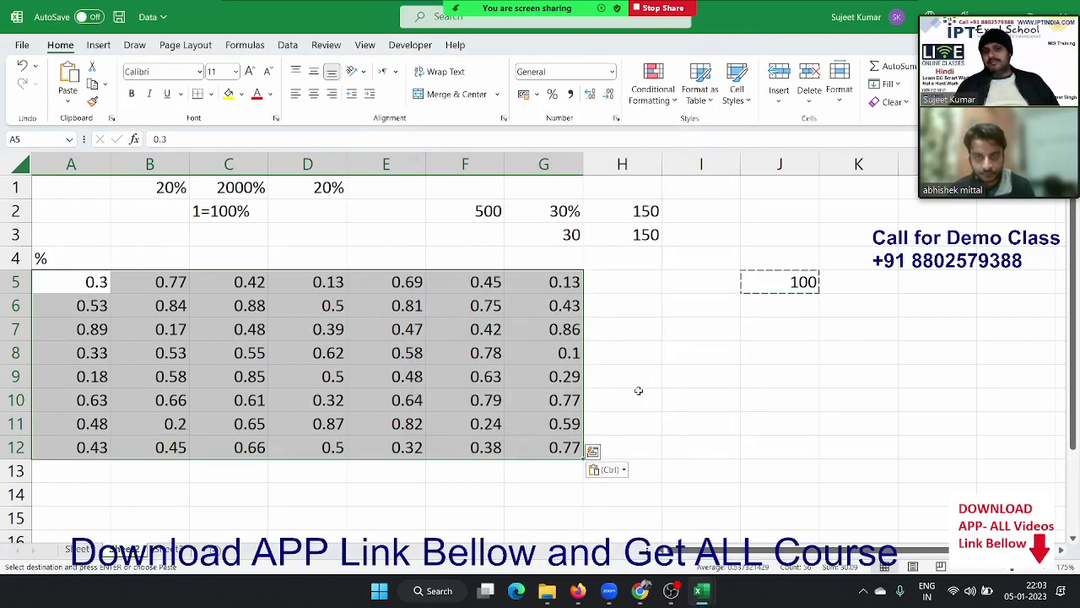
{"action": "left_click", "coordinate": [552, 96]}
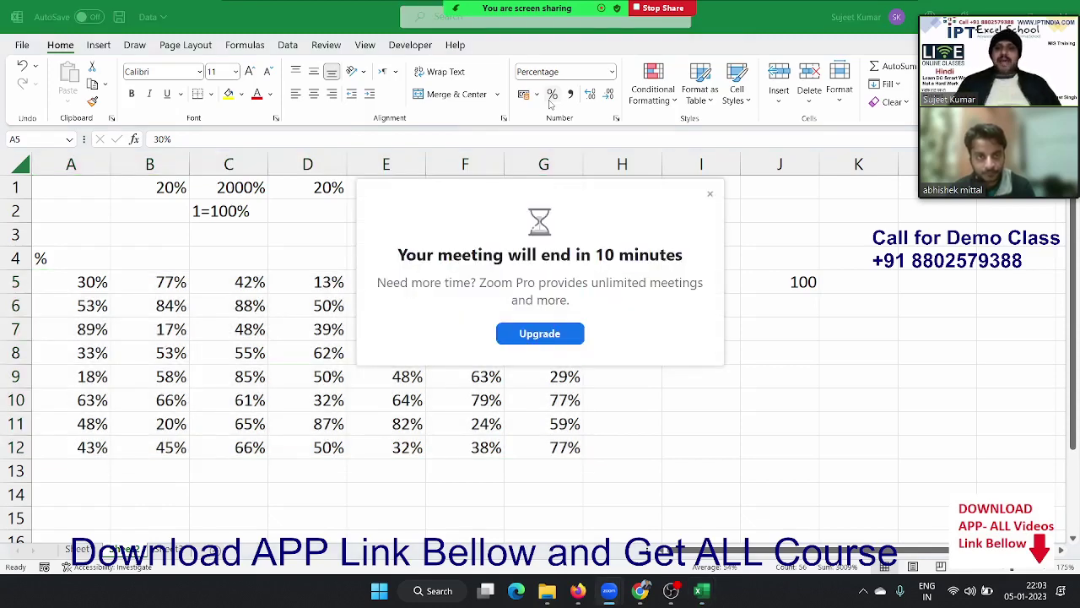
Step: Close the Zoom meeting-ending popup to reveal the full A5:G12 percentage grid
{"action": "left_click", "coordinate": [711, 195]}
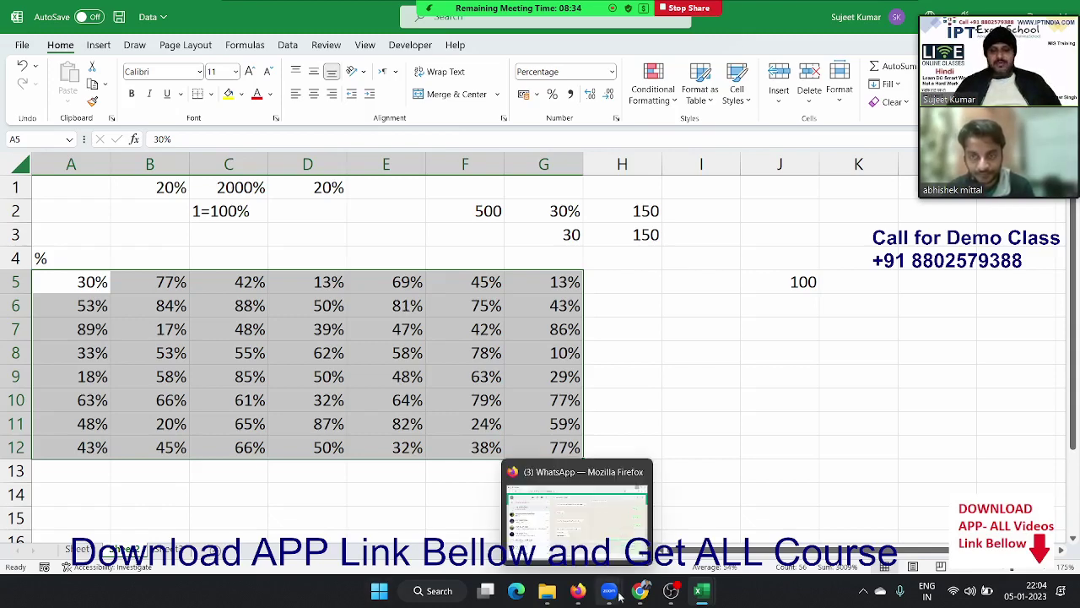
Step: Switch to WhatsApp Web in Firefox and select the contact's chat to send the file to
{"action": "left_click", "coordinate": [578, 591]}
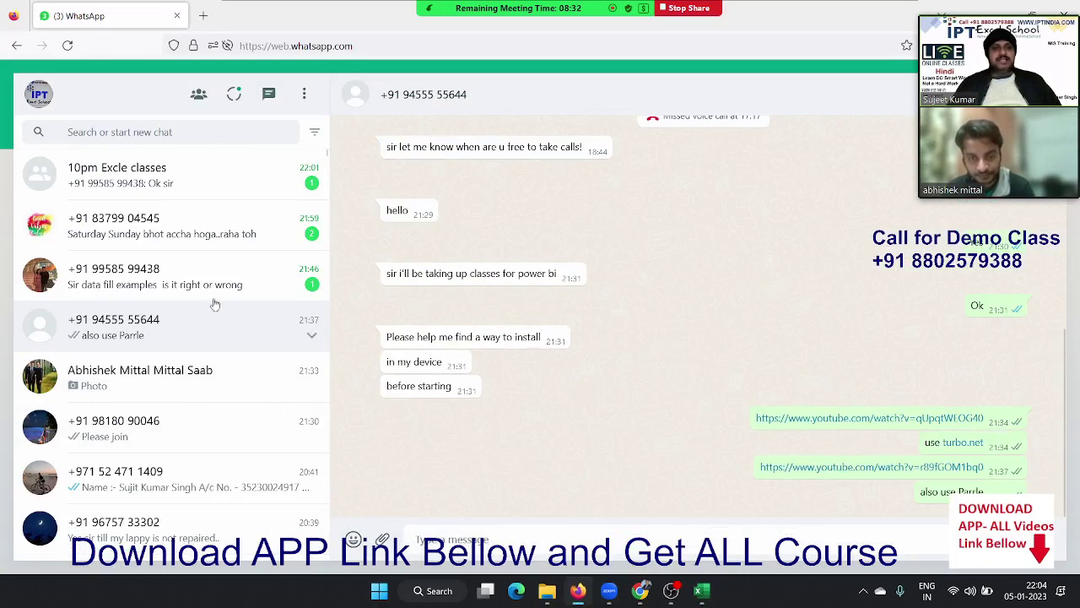
{"action": "left_click", "coordinate": [172, 249]}
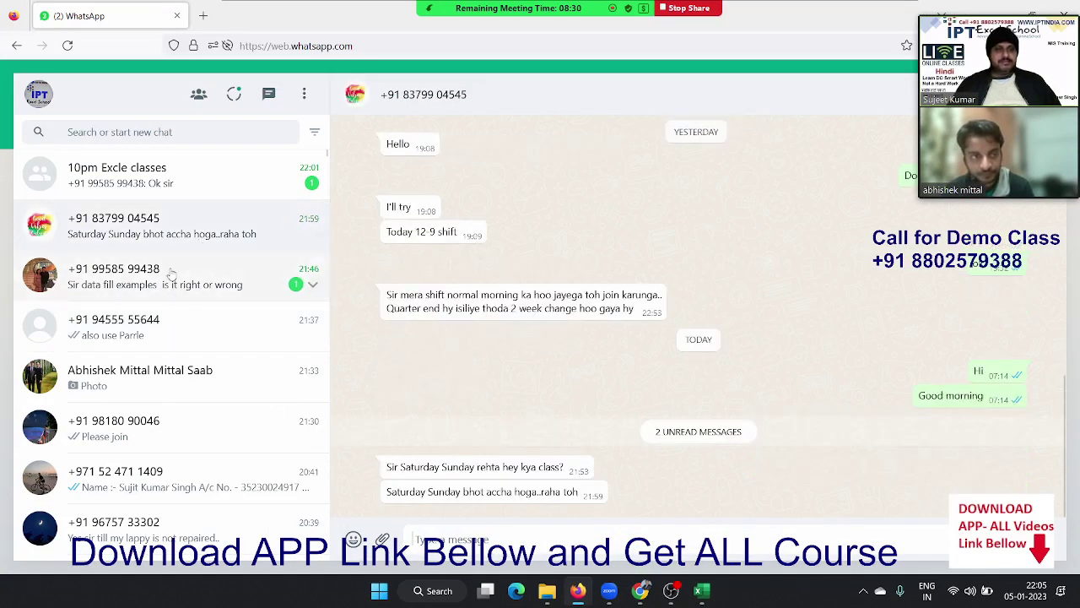
{"action": "left_click", "coordinate": [171, 274]}
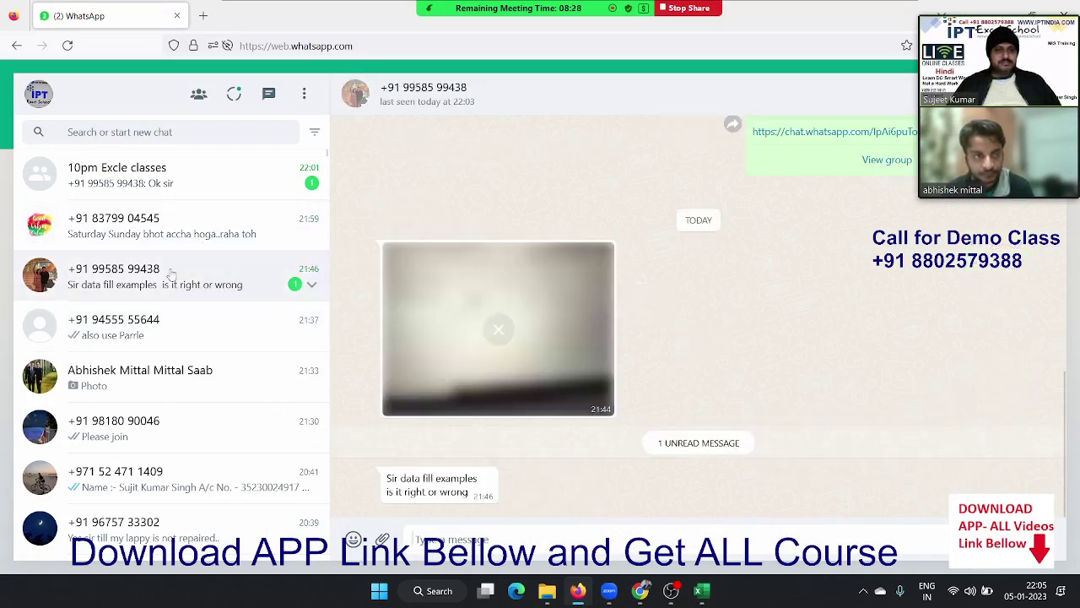
{"action": "left_click", "coordinate": [182, 328]}
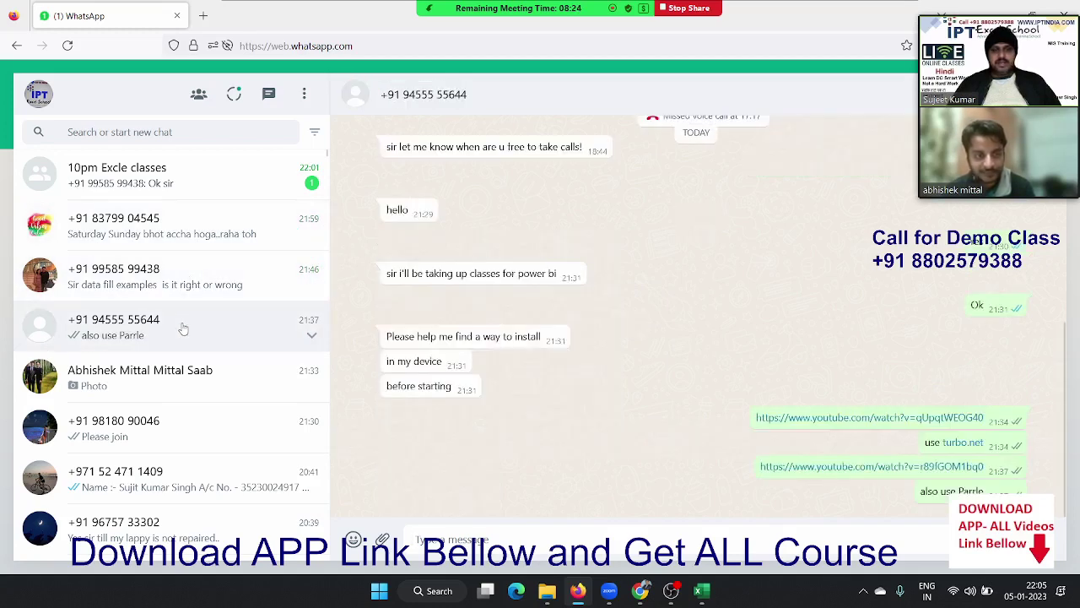
{"action": "left_click", "coordinate": [178, 295]}
{"action": "left_click", "coordinate": [182, 384]}
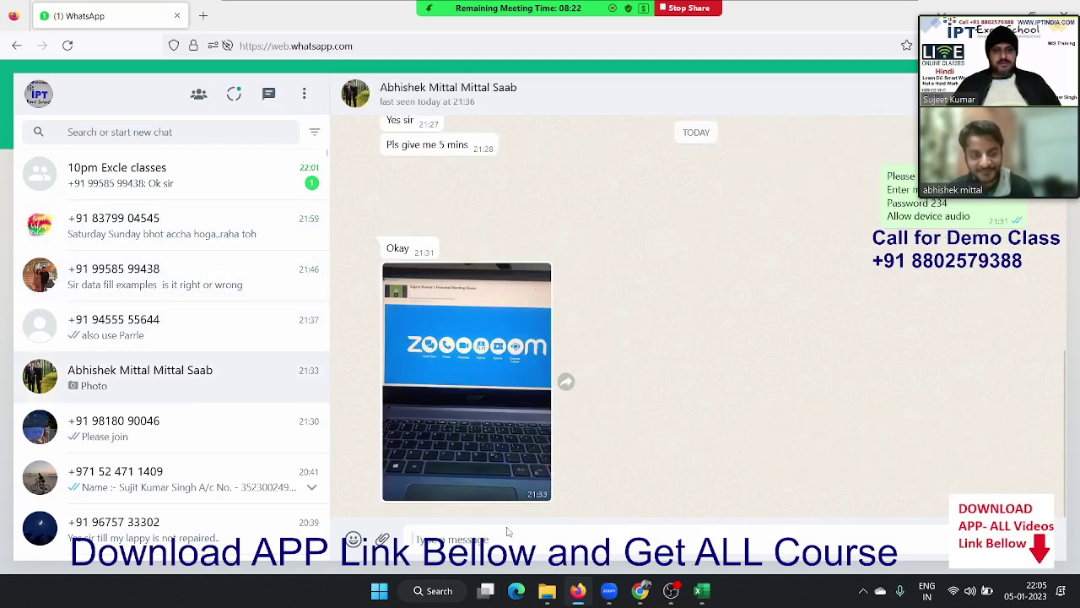
Step: Choose Document from the attachment menu and navigate to Class_Rec (E:) > EXCEL 2021
{"action": "left_click", "coordinate": [384, 533]}
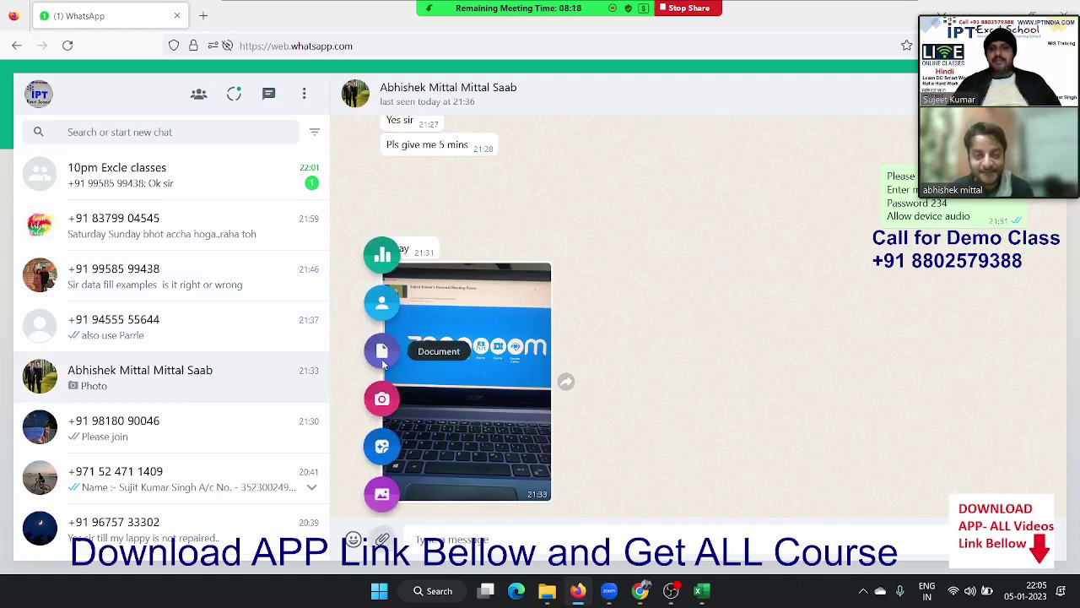
{"action": "left_click", "coordinate": [382, 358]}
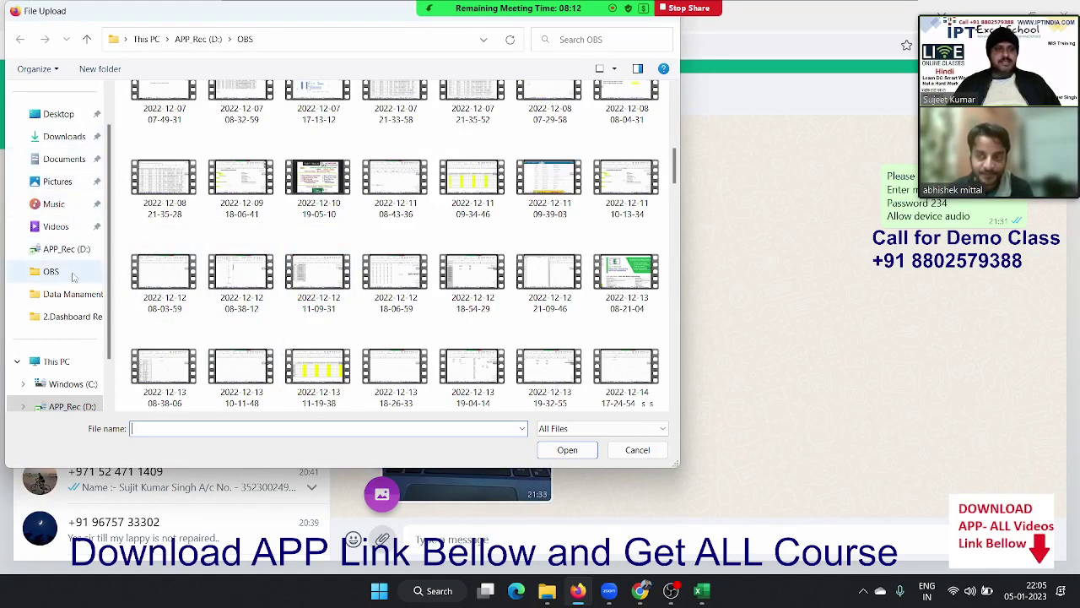
{"action": "scroll", "coordinate": [73, 299], "scroll_direction": "down", "scroll_amount": 2}
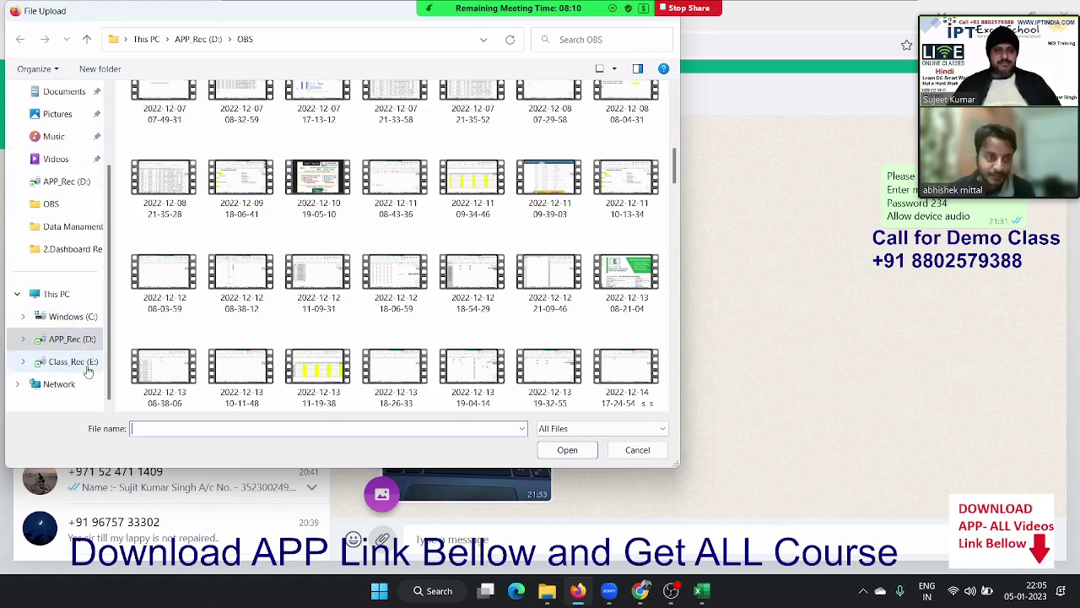
{"action": "left_click", "coordinate": [72, 362]}
{"action": "double_click", "coordinate": [167, 112]}
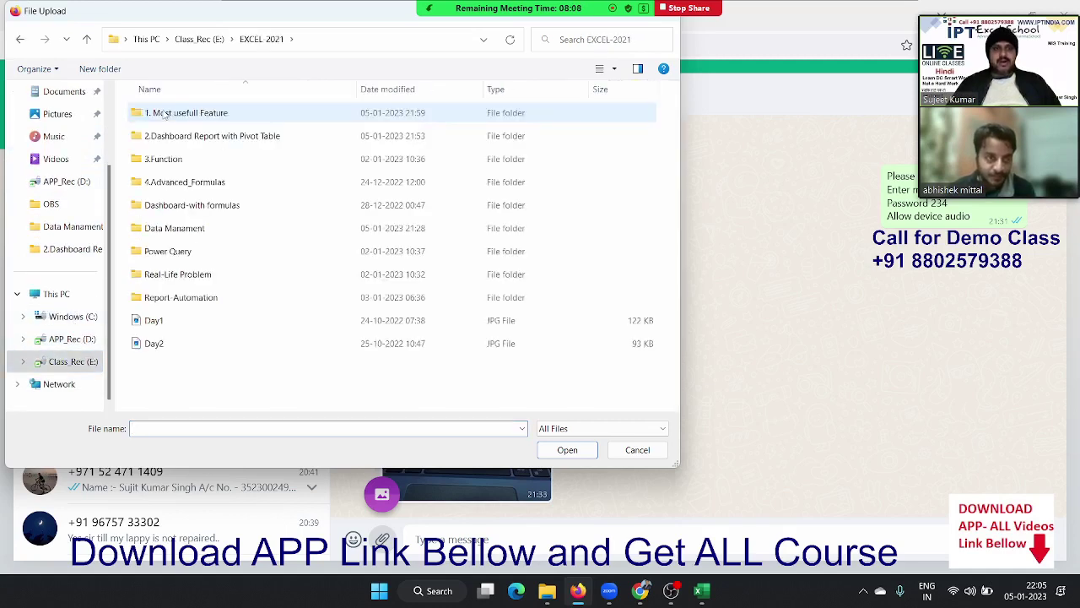